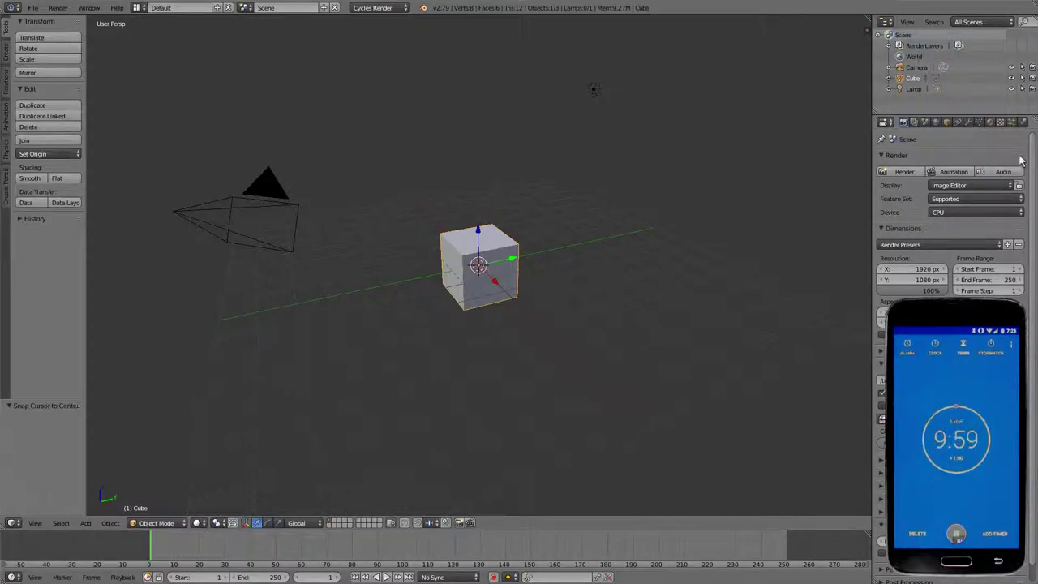
Step: In front view edit mode, add a horizontal loop cut near the bottom of the cube
{"action": "key", "text": "Tab"}
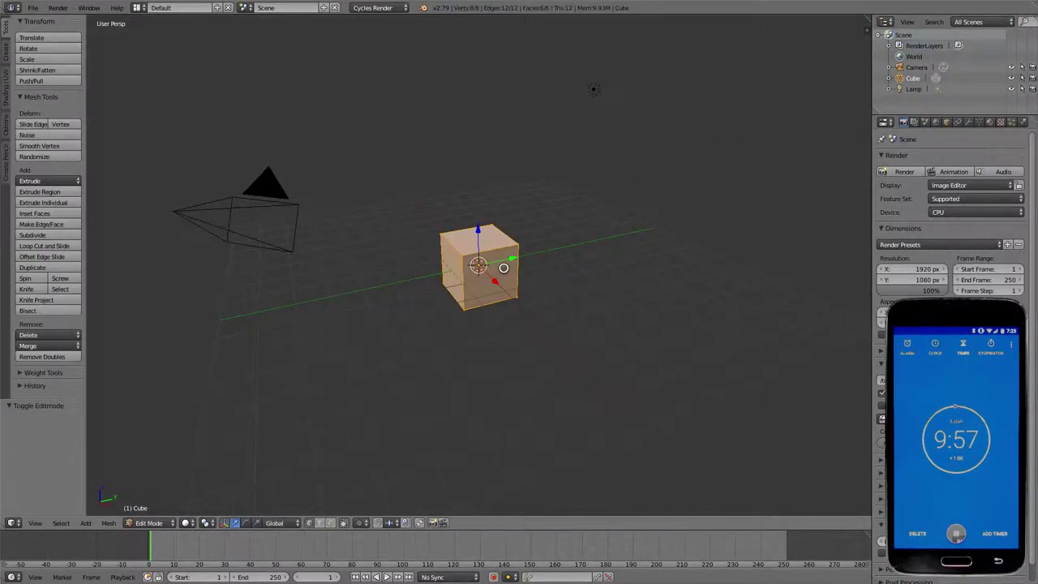
{"action": "key", "text": "KP_1"}
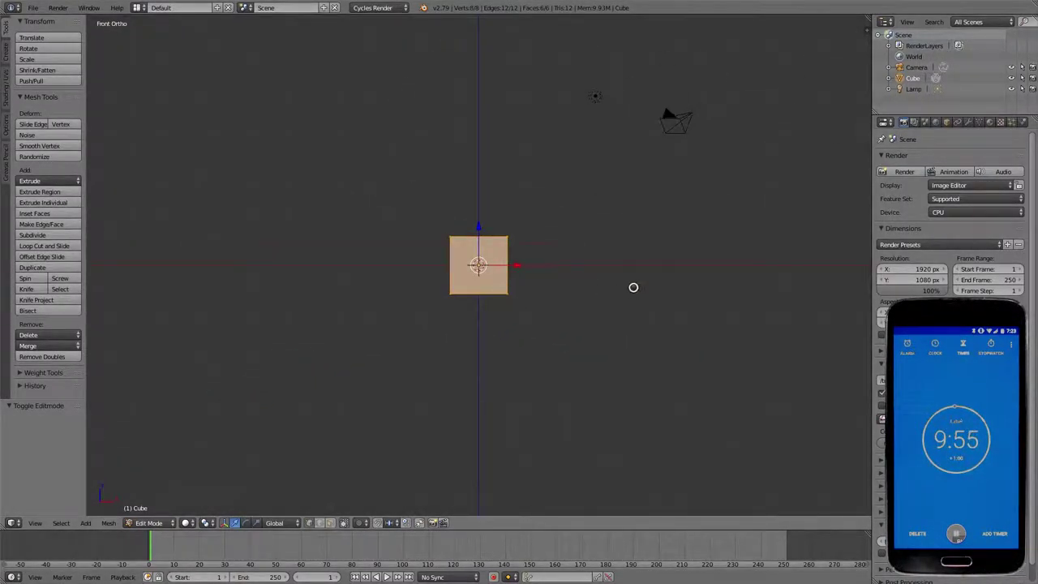
{"action": "scroll", "coordinate": [627, 288], "scroll_direction": "up", "scroll_amount": 5}
{"action": "scroll", "coordinate": [623, 290], "scroll_direction": "up", "scroll_amount": 5}
{"action": "key", "text": "Tab"}
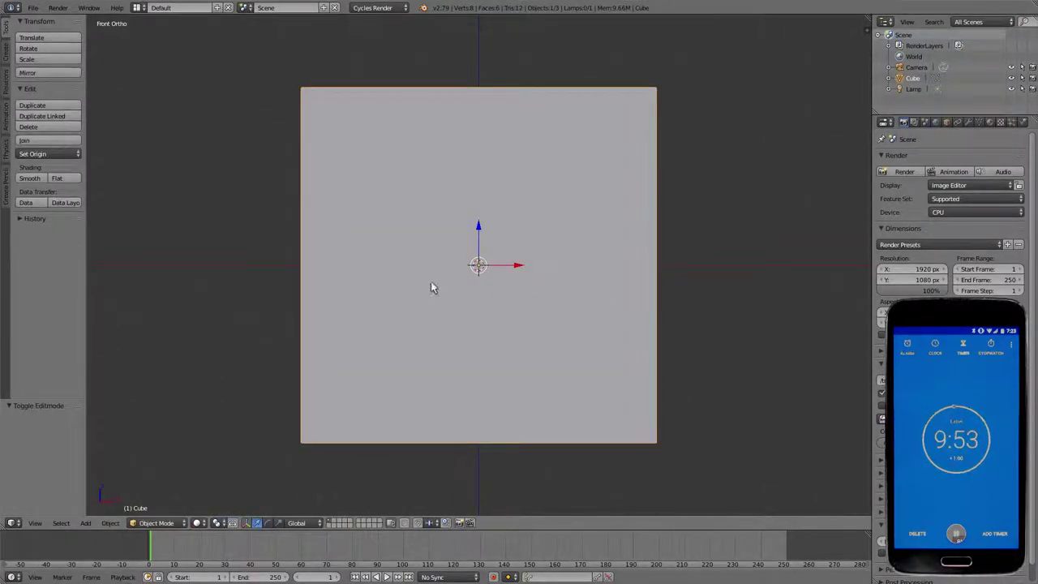
{"action": "key", "text": "Tab"}
{"action": "key", "text": "ctrl+r"}
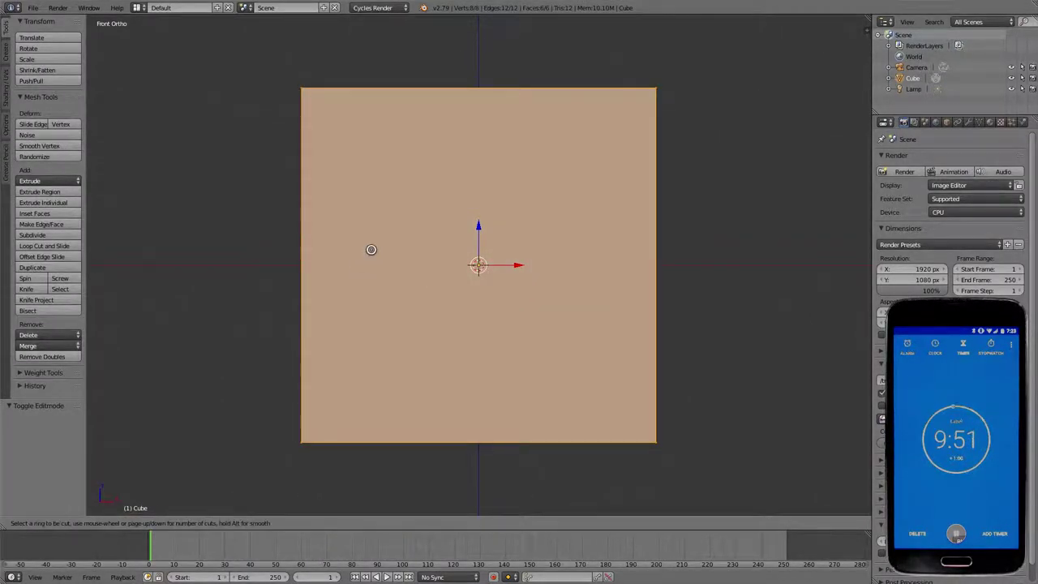
{"action": "left_click", "coordinate": [301, 276]}
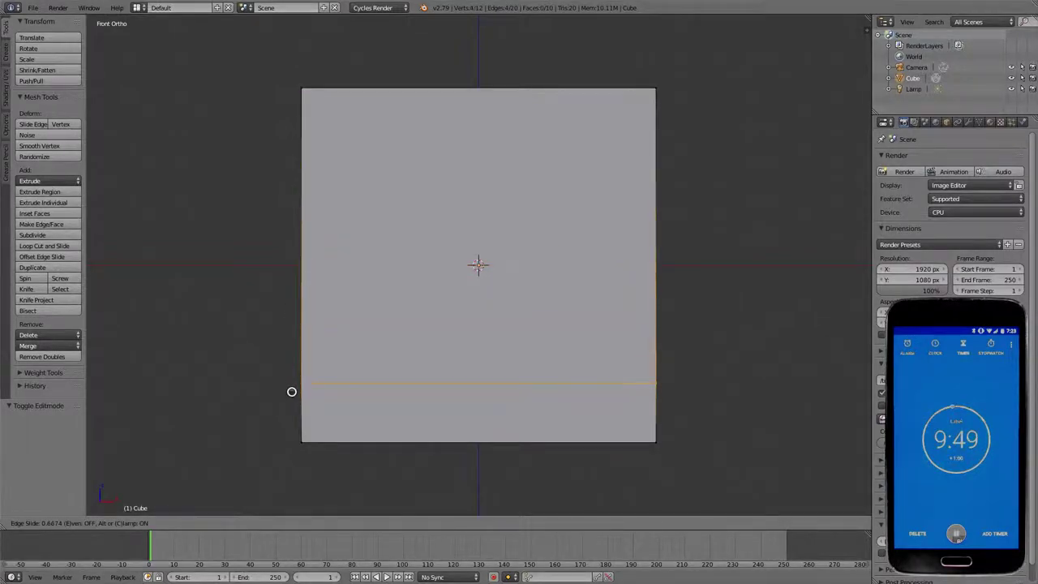
{"action": "left_click", "coordinate": [295, 384]}
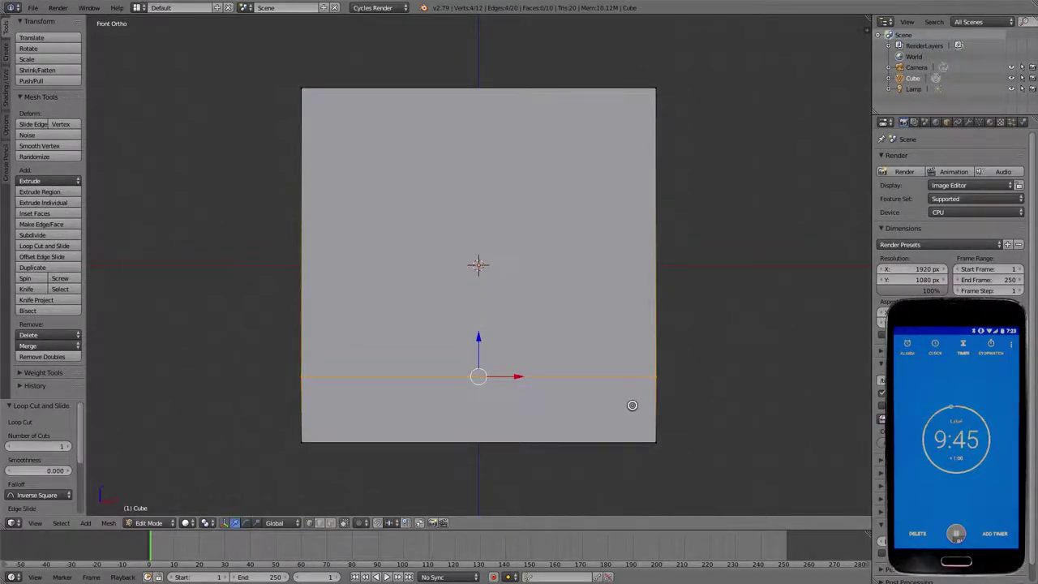
Step: Bevel the new bottom edge loop into a band, abandoning an accidental inset
{"action": "key", "text": "i"}
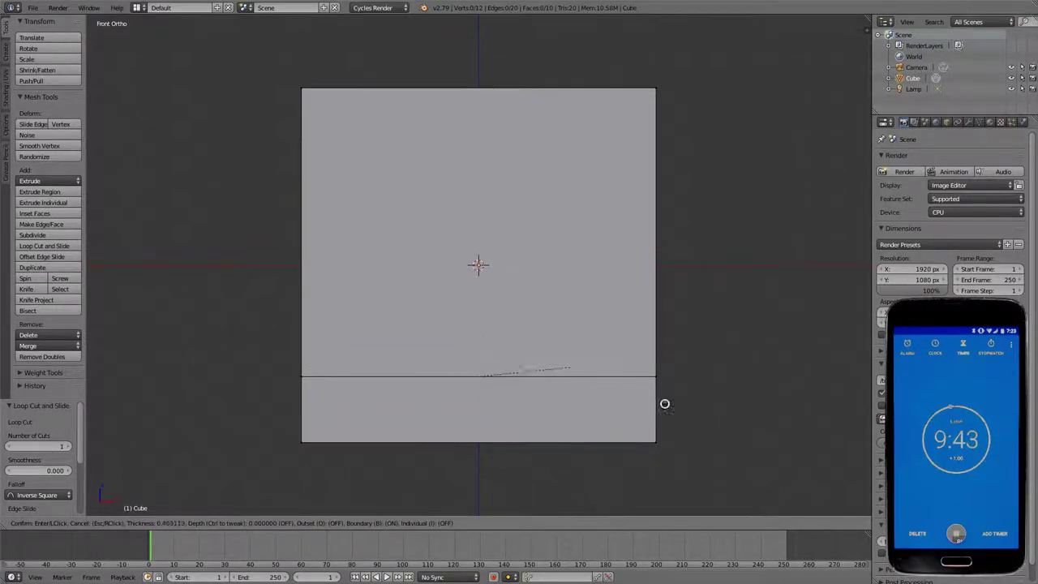
{"action": "key", "text": "Escape"}
{"action": "key", "text": "b"}
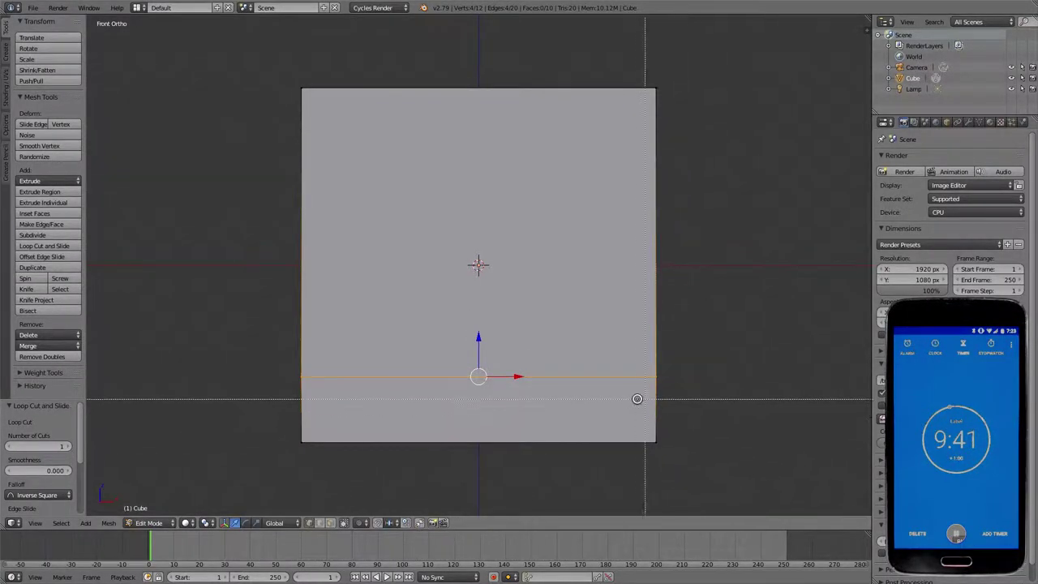
{"action": "key", "text": "ctrl+b"}
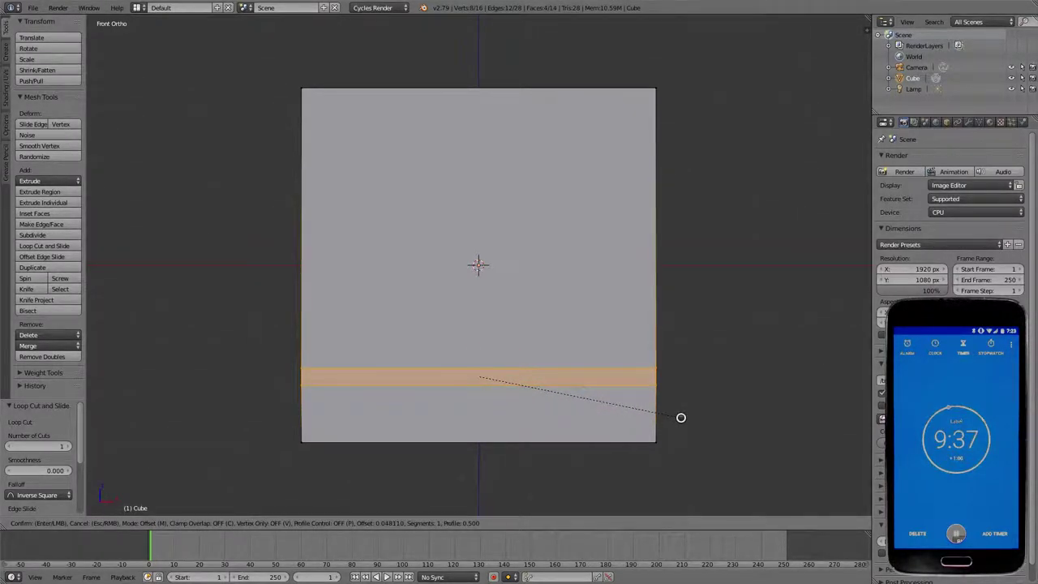
{"action": "left_click", "coordinate": [646, 384]}
Step: Rip the selected geometry apart with V and return to front view
{"action": "key", "text": "a"}
{"action": "middle_click_drag", "start_coordinate": [524, 340], "coordinate": [408, 400]}
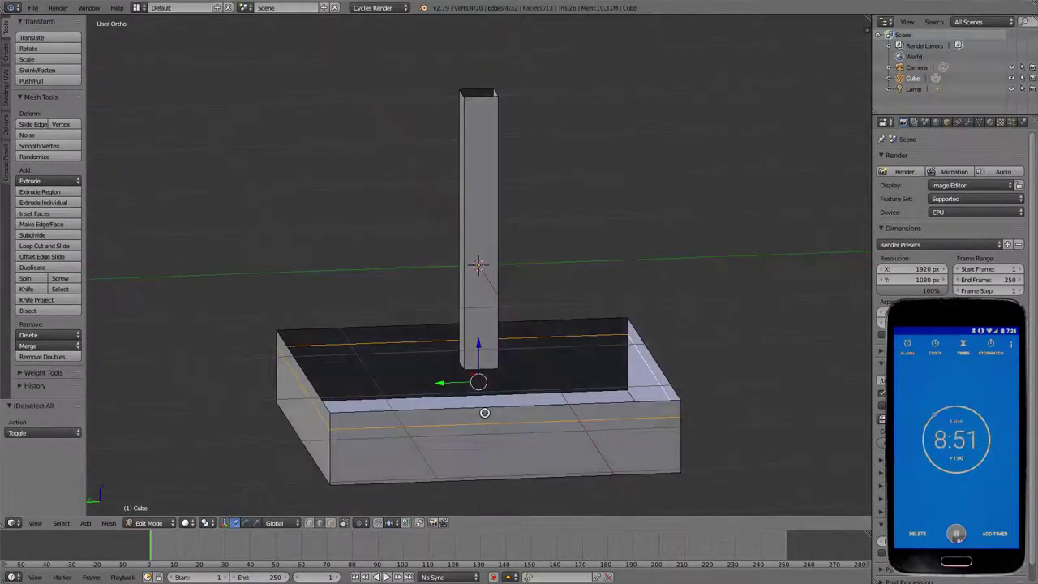
{"action": "key", "text": "v"}
{"action": "left_click", "coordinate": [421, 435]}
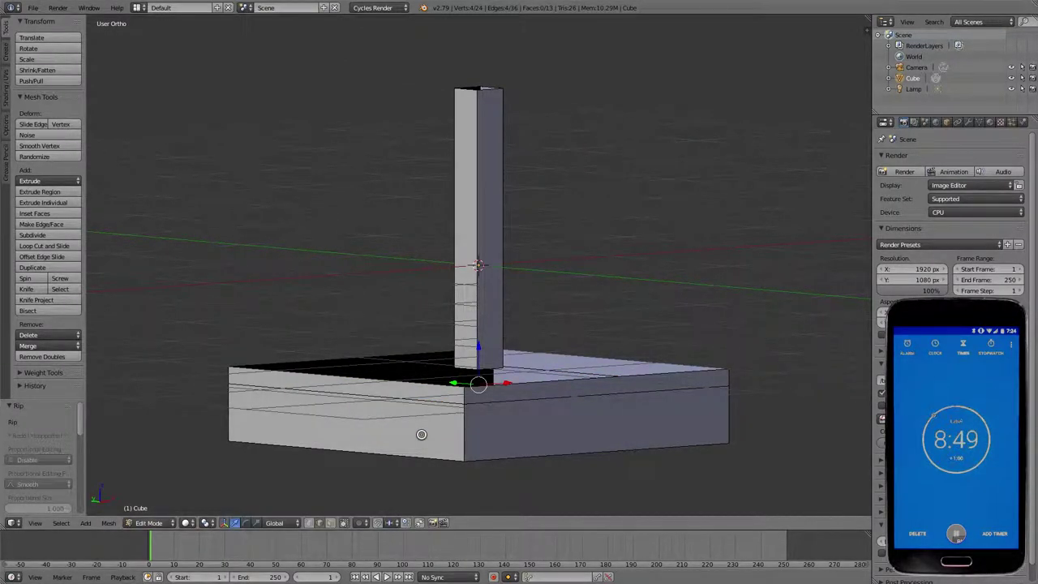
{"action": "key", "text": "KP_1"}
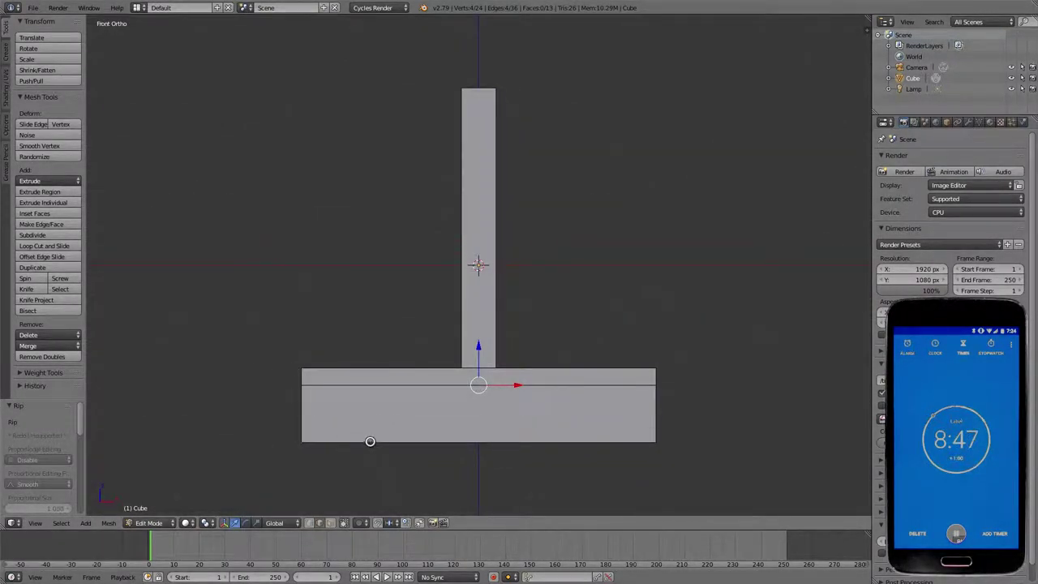
Step: In face select mode, select the lower and right front faces of the base
{"action": "left_click", "coordinate": [329, 522]}
{"action": "right_click", "coordinate": [340, 428]}
{"action": "mouse_move", "coordinate": [329, 439]}
{"action": "middle_mouse_down"}
{"action": "mouse_move", "coordinate": [402, 427]}
{"action": "mouse_move", "coordinate": [412, 399]}
{"action": "middle_mouse_up"}
{"action": "right_click", "coordinate": [402, 428]}
{"action": "key", "text": "KP_1"}
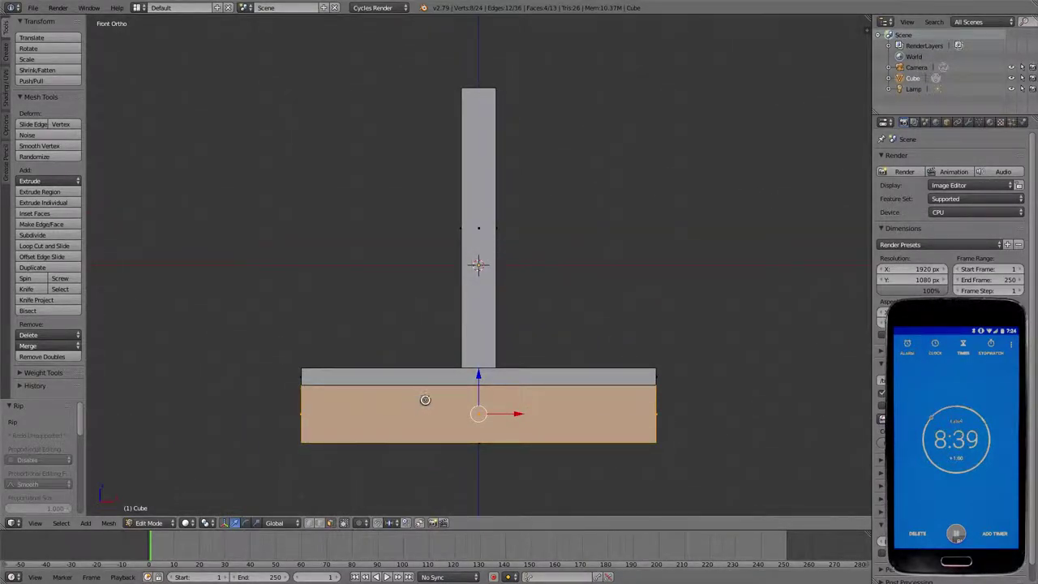
Step: Scale the base faces with Z locked (Shift+Z) and check them from front and right views
{"action": "key", "text": "s"}
{"action": "key", "text": "shift+z"}
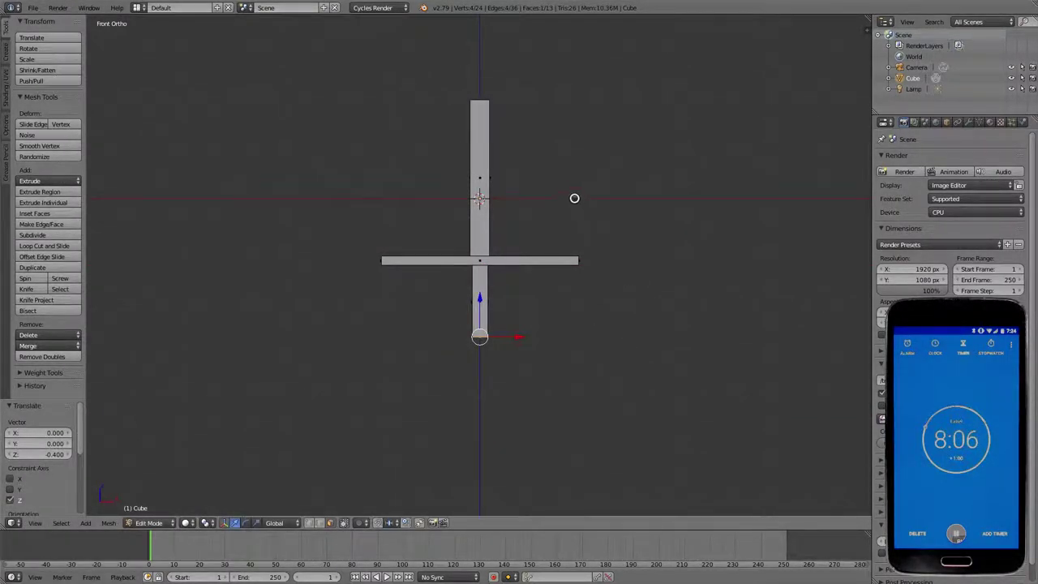
{"action": "mouse_move", "coordinate": [579, 190]}
{"action": "middle_mouse_down"}
{"action": "mouse_move", "coordinate": [605, 234]}
{"action": "mouse_move", "coordinate": [544, 213]}
{"action": "middle_mouse_up"}
{"action": "mouse_move", "coordinate": [557, 173]}
{"action": "middle_mouse_down"}
{"action": "mouse_move", "coordinate": [577, 202]}
{"action": "mouse_move", "coordinate": [603, 151]}
{"action": "mouse_move", "coordinate": [598, 113]}
{"action": "mouse_move", "coordinate": [612, 167]}
{"action": "mouse_move", "coordinate": [538, 160]}
{"action": "mouse_move", "coordinate": [591, 151]}
{"action": "middle_mouse_up"}
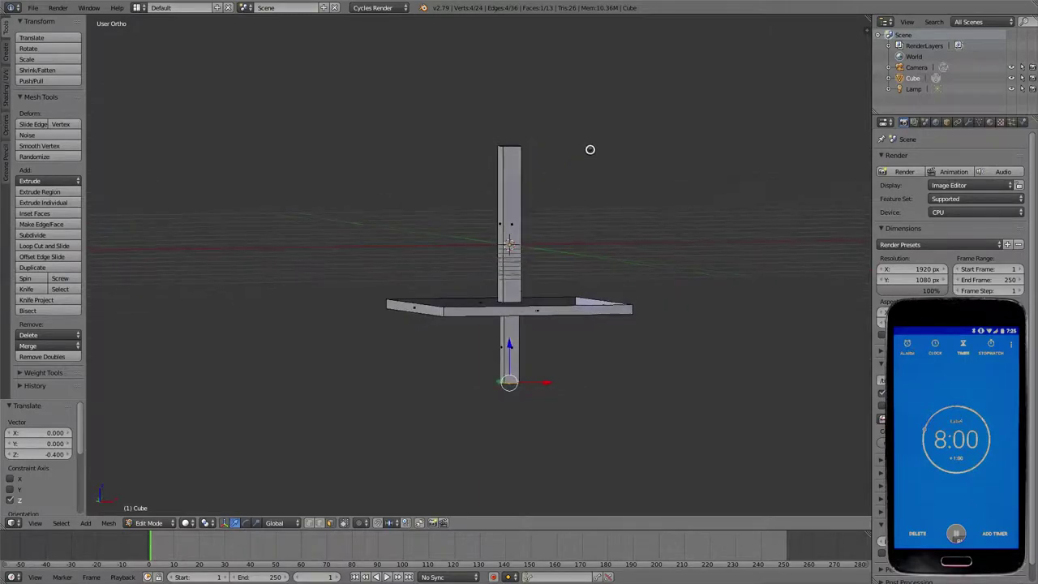
{"action": "key", "text": "KP_1"}
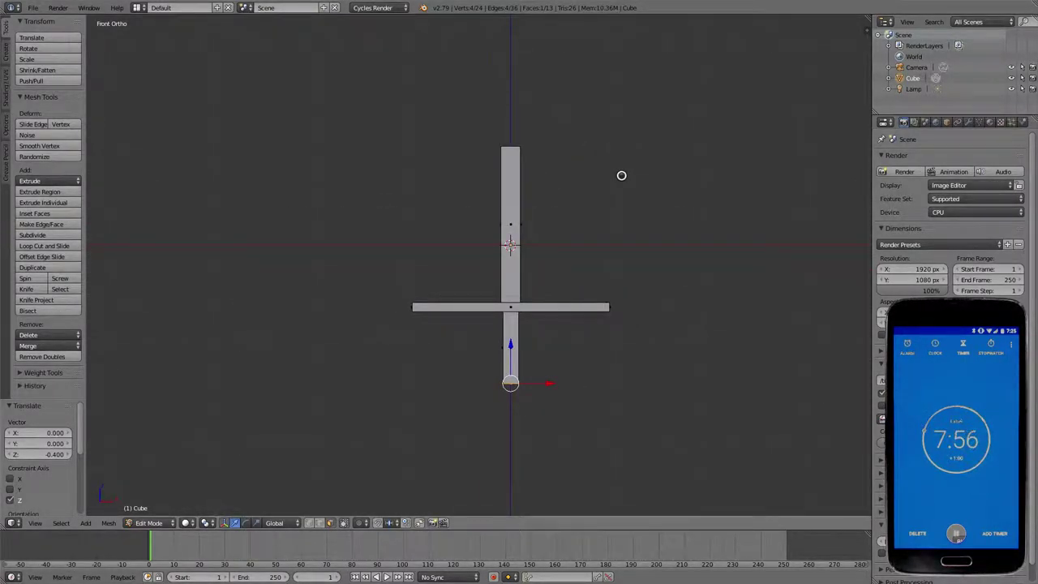
{"action": "key", "text": "KP_3"}
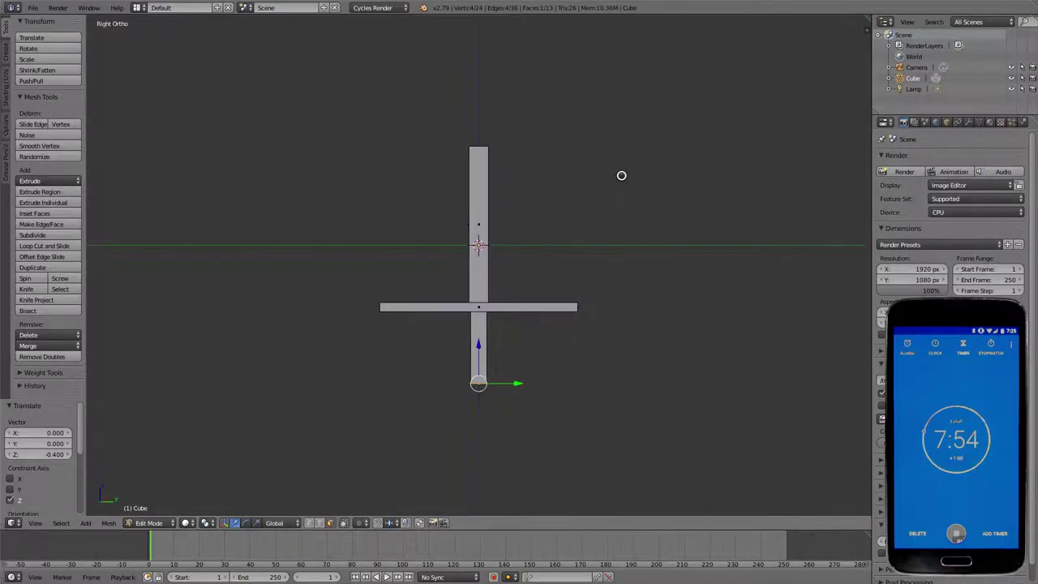
Step: Select the blade section above the crossguard and scale it thinner along Y
{"action": "key", "text": "a"}
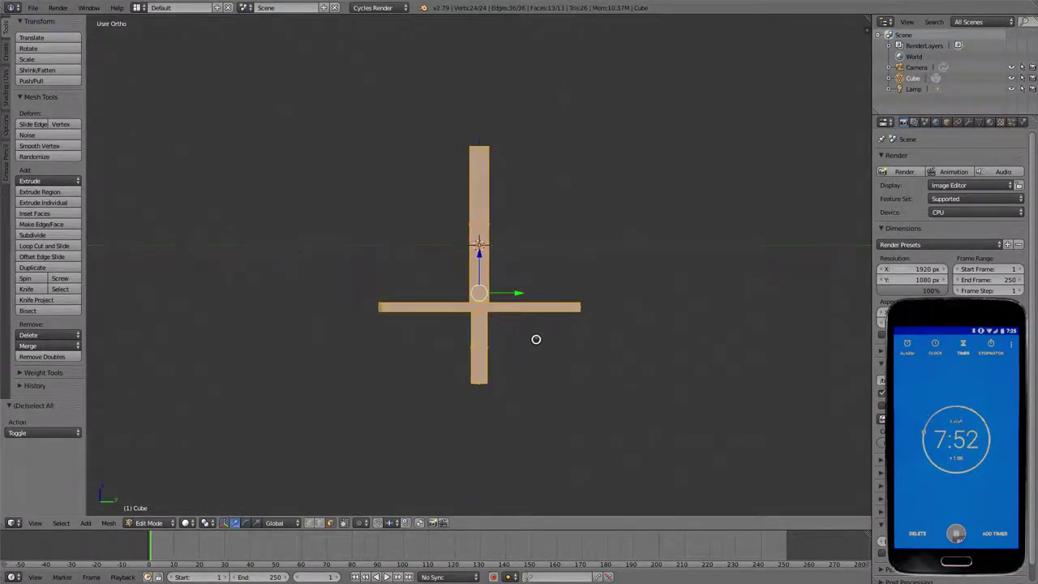
{"action": "mouse_move", "coordinate": [535, 339]}
{"action": "middle_mouse_down"}
{"action": "mouse_move", "coordinate": [571, 344]}
{"action": "mouse_move", "coordinate": [519, 346]}
{"action": "mouse_move", "coordinate": [595, 343]}
{"action": "mouse_move", "coordinate": [459, 305]}
{"action": "mouse_move", "coordinate": [586, 357]}
{"action": "mouse_move", "coordinate": [622, 360]}
{"action": "middle_mouse_up"}
{"action": "right_click", "coordinate": [459, 306]}
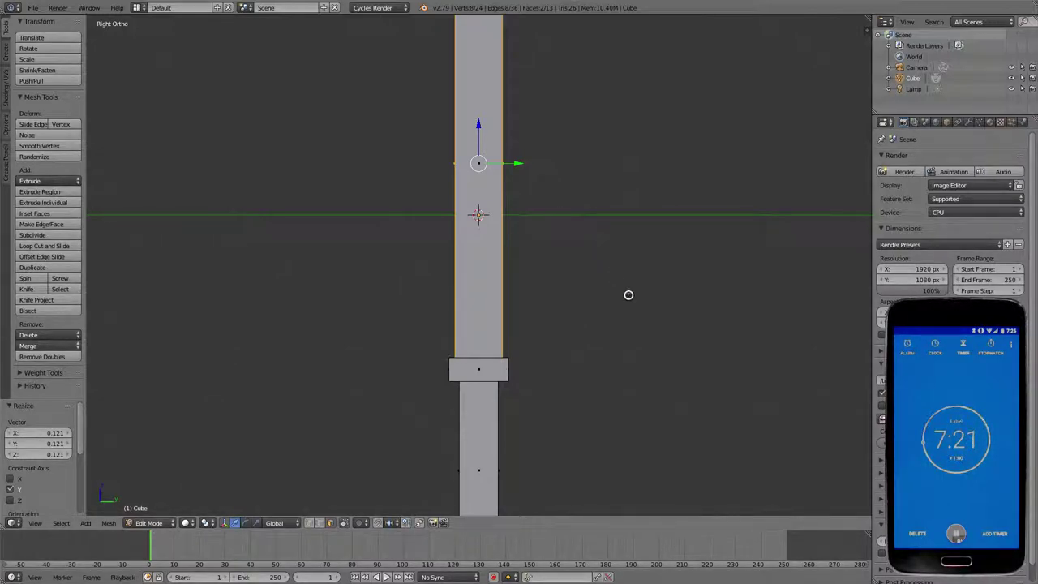
{"action": "key", "text": "s"}
{"action": "key", "text": "y"}
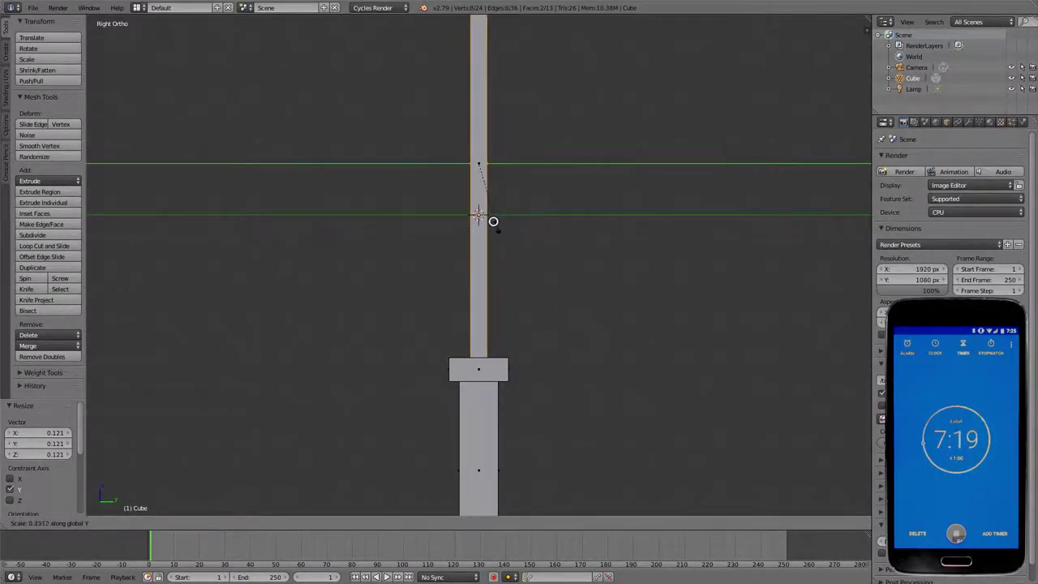
{"action": "left_click", "coordinate": [476, 203]}
{"action": "mouse_move", "coordinate": [475, 203]}
{"action": "middle_mouse_down"}
{"action": "mouse_move", "coordinate": [620, 291]}
{"action": "mouse_move", "coordinate": [633, 289]}
{"action": "mouse_move", "coordinate": [640, 262]}
{"action": "middle_mouse_up"}
{"action": "mouse_move", "coordinate": [589, 236]}
{"action": "middle_mouse_down"}
{"action": "mouse_move", "coordinate": [507, 223]}
{"action": "mouse_move", "coordinate": [506, 236]}
{"action": "middle_mouse_up"}
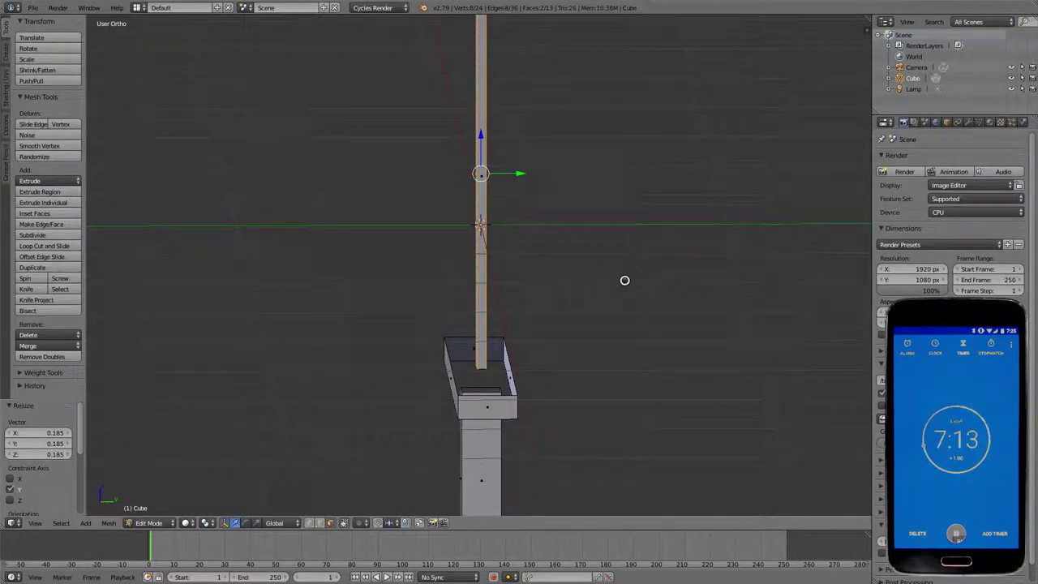
{"action": "middle_click_drag", "start_coordinate": [579, 272], "coordinate": [576, 267]}
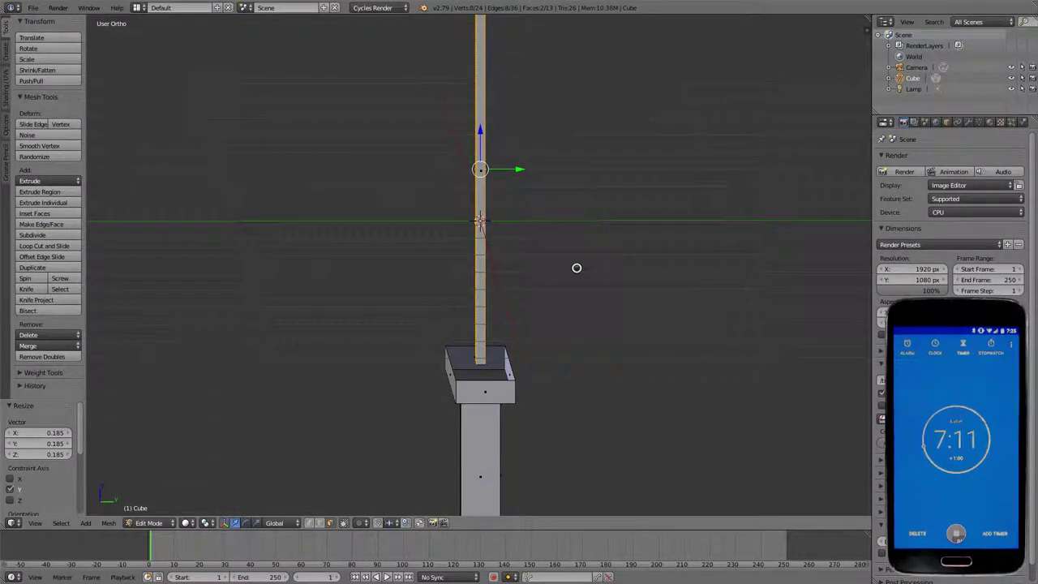
Step: From the right view, scale the blade along Y again to 0.673
{"action": "key", "text": "KP_3"}
{"action": "key", "text": "s"}
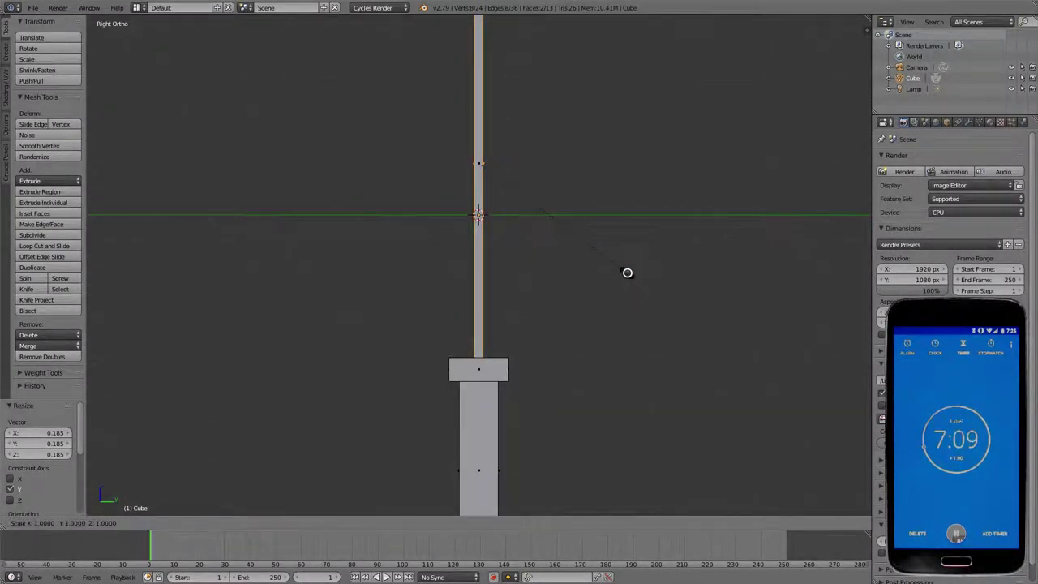
{"action": "key", "text": "y"}
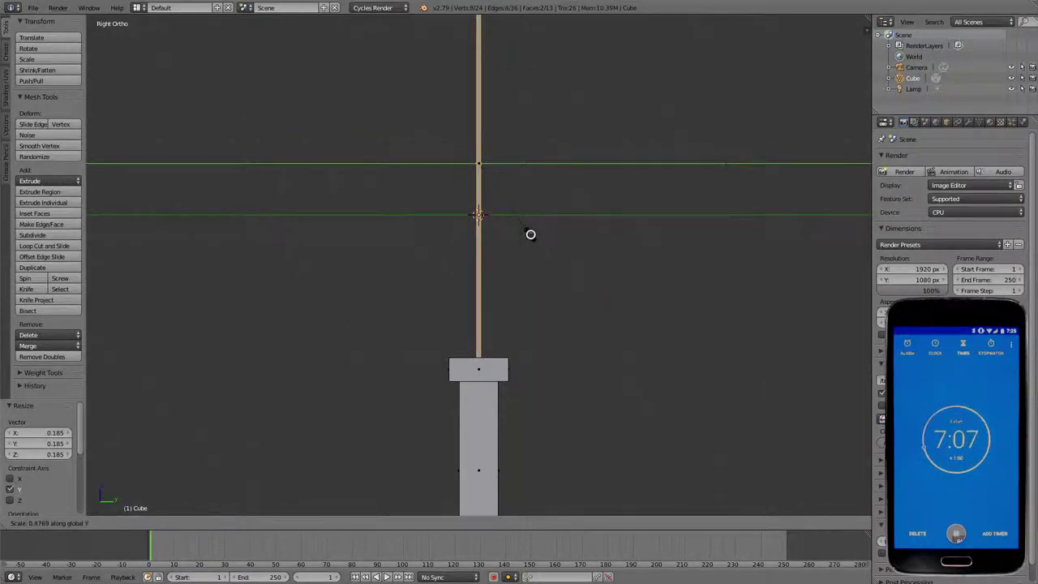
{"action": "left_click", "coordinate": [574, 243]}
{"action": "mouse_move", "coordinate": [574, 242]}
{"action": "middle_mouse_down"}
{"action": "mouse_move", "coordinate": [625, 300]}
{"action": "mouse_move", "coordinate": [607, 274]}
{"action": "mouse_move", "coordinate": [633, 268]}
{"action": "middle_mouse_up"}
{"action": "key", "text": "KP_1"}
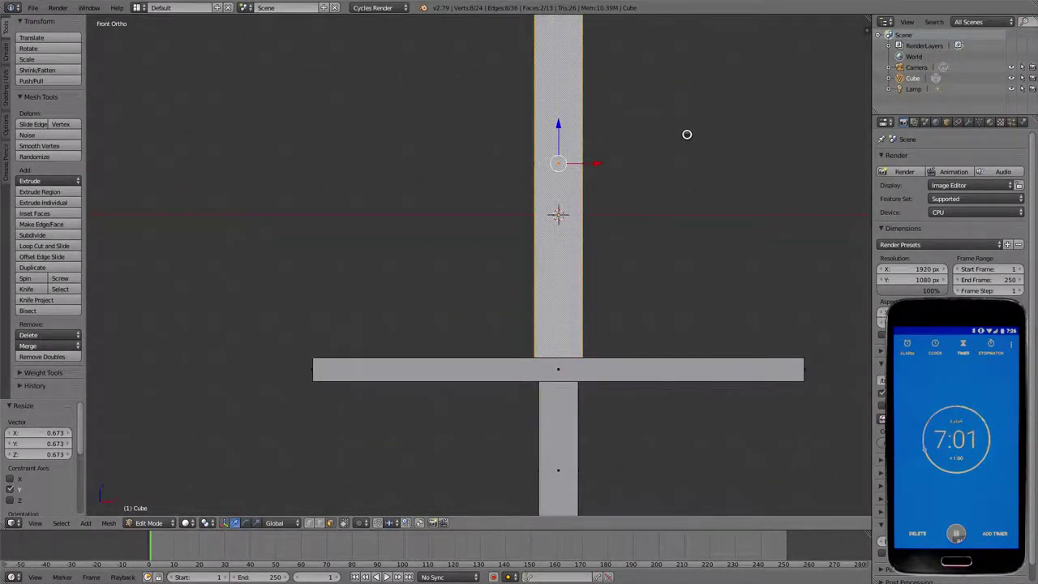
Step: Add two centred loop cuts along the blade
{"action": "scroll", "coordinate": [681, 154], "scroll_direction": "down", "scroll_amount": 3}
{"action": "scroll", "coordinate": [660, 149], "scroll_direction": "up", "scroll_amount": 2, "text": "shift"}
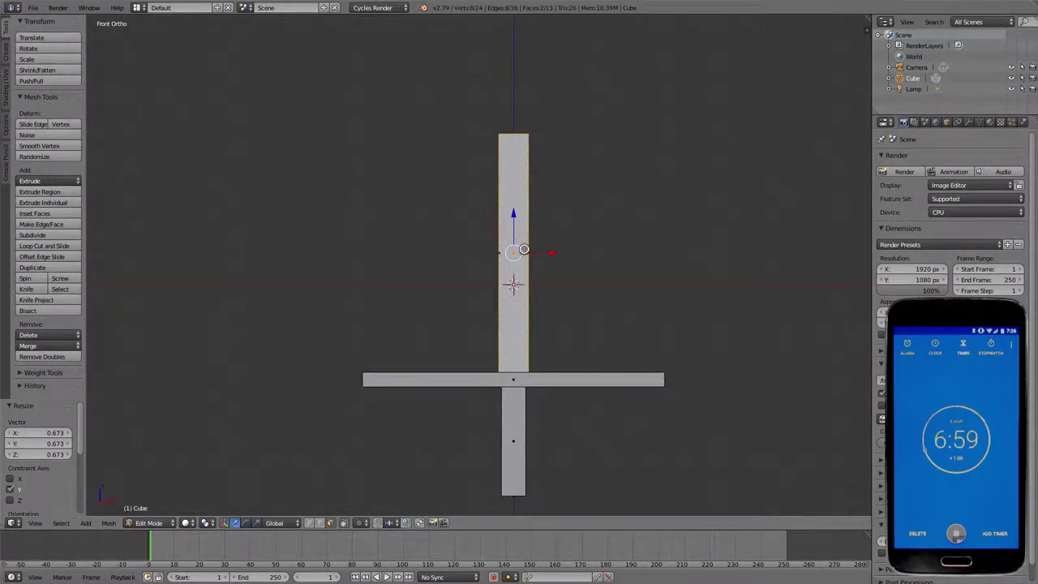
{"action": "key", "text": "ctrl+r"}
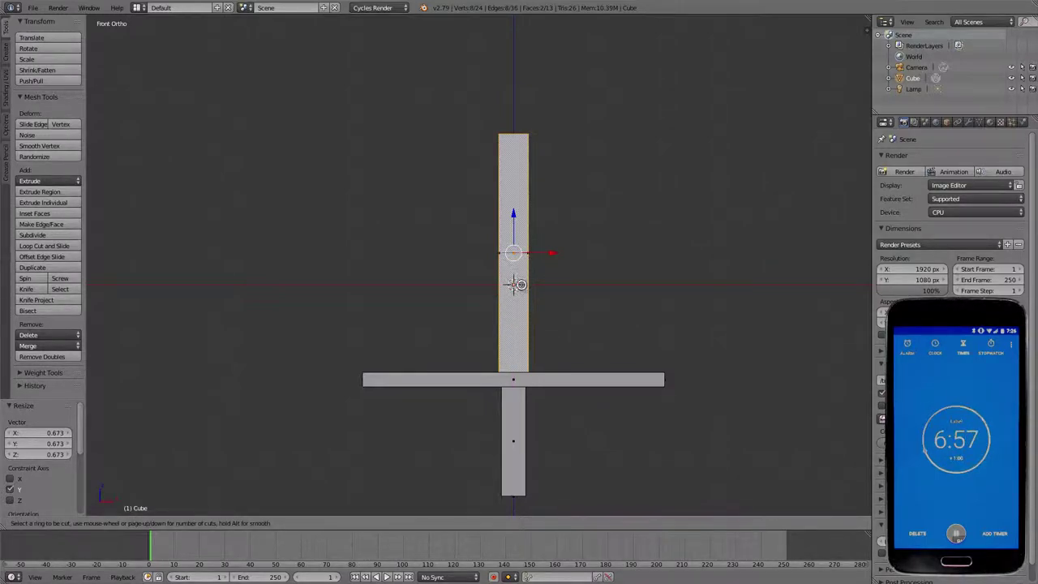
{"action": "scroll", "coordinate": [514, 144], "scroll_direction": "up", "scroll_amount": 1}
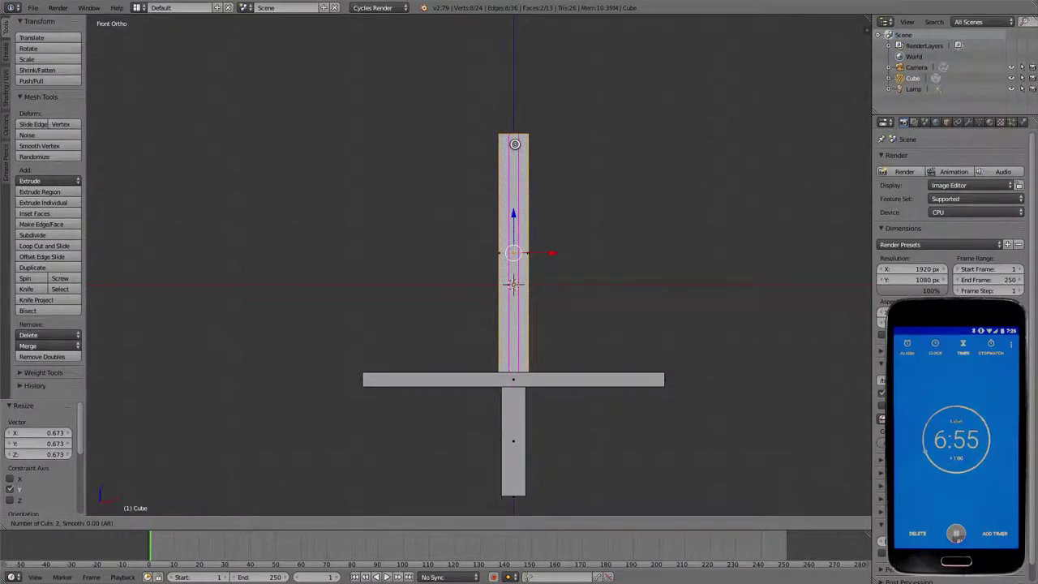
{"action": "left_click", "coordinate": [514, 144]}
{"action": "right_click", "coordinate": [514, 144]}
{"action": "mouse_move", "coordinate": [600, 181]}
{"action": "middle_mouse_down"}
{"action": "mouse_move", "coordinate": [593, 214]}
{"action": "mouse_move", "coordinate": [573, 228]}
{"action": "mouse_move", "coordinate": [538, 216]}
{"action": "middle_mouse_up"}
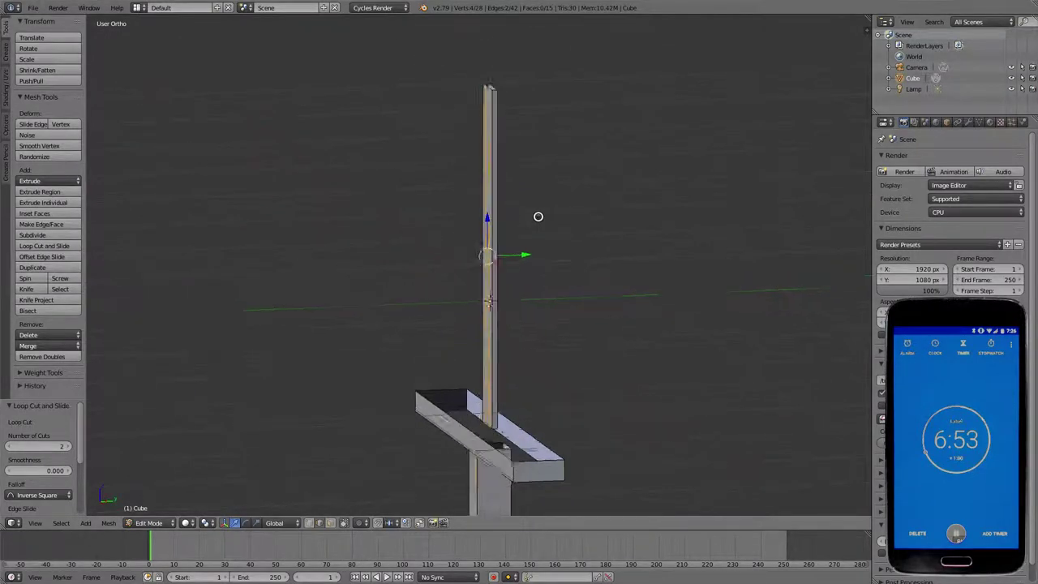
{"action": "scroll", "coordinate": [538, 219], "scroll_direction": "up", "scroll_amount": 3}
Step: Select an edge loop on the vertical beam and flatten it along Y to 0, then to 0.1
{"action": "key", "text": "a"}
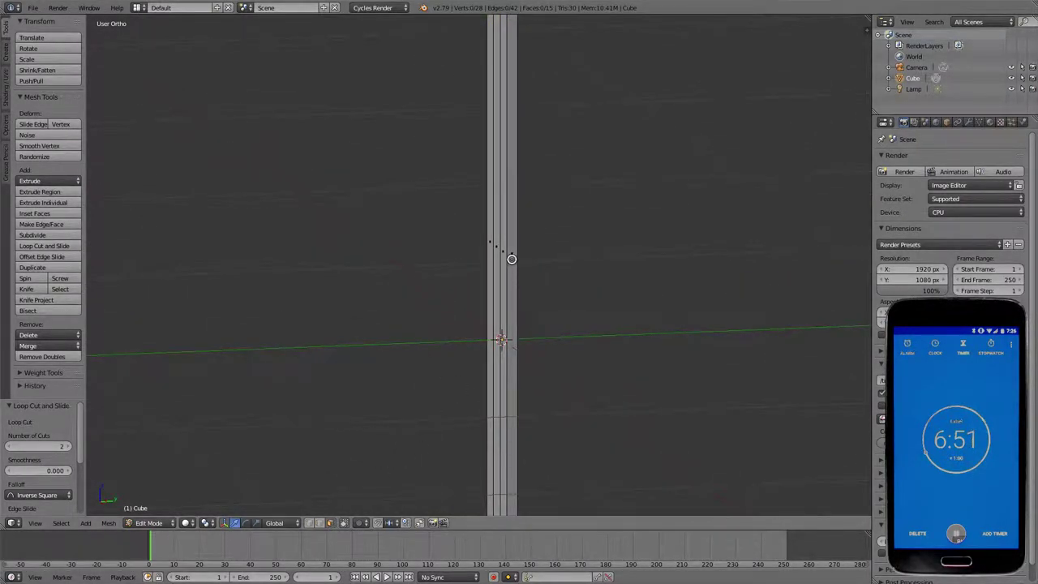
{"action": "right_click", "coordinate": [511, 259], "text": "alt"}
{"action": "mouse_move", "coordinate": [605, 322]}
{"action": "middle_mouse_down"}
{"action": "mouse_move", "coordinate": [755, 336]}
{"action": "mouse_move", "coordinate": [634, 218]}
{"action": "mouse_move", "coordinate": [568, 246]}
{"action": "middle_mouse_up"}
{"action": "key", "text": "s"}
{"action": "key", "text": "y"}
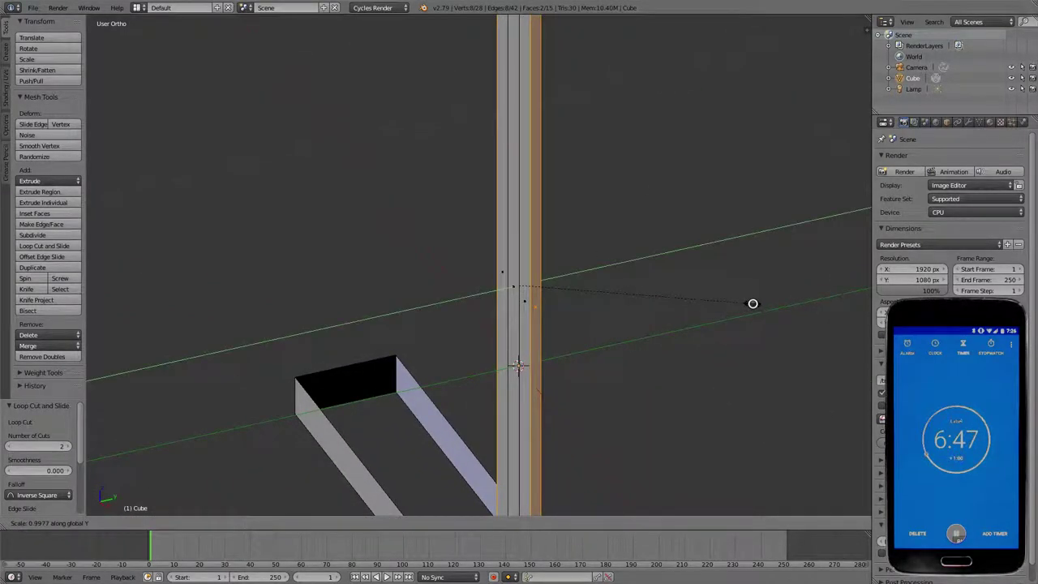
{"action": "key", "text": "0"}
{"action": "key", "text": "Return"}
{"action": "mouse_move", "coordinate": [653, 299]}
{"action": "middle_mouse_down"}
{"action": "mouse_move", "coordinate": [703, 292]}
{"action": "mouse_move", "coordinate": [607, 283]}
{"action": "mouse_move", "coordinate": [711, 267]}
{"action": "mouse_move", "coordinate": [692, 266]}
{"action": "middle_mouse_up"}
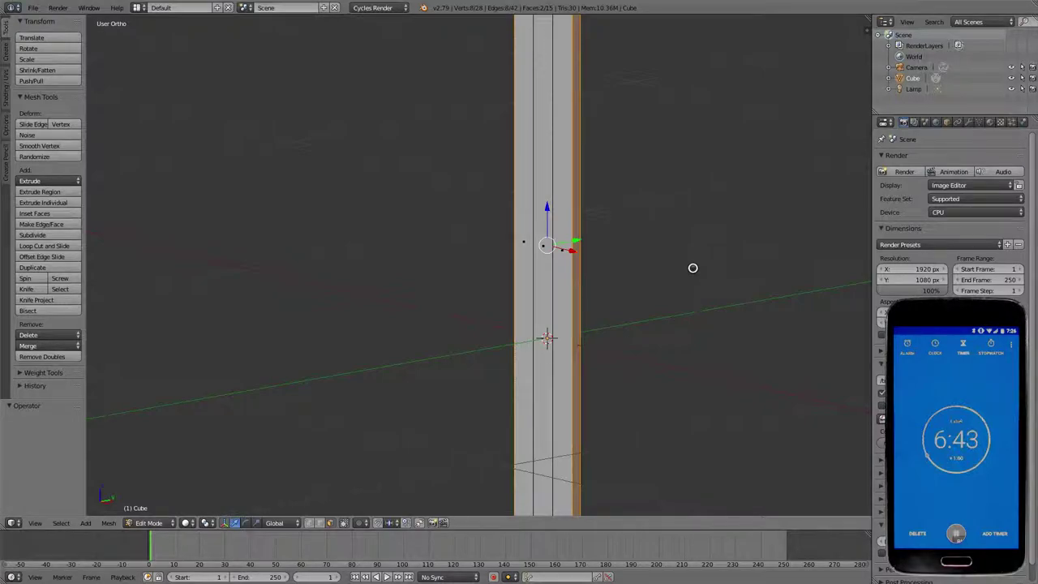
{"action": "type", "text": "sy"}
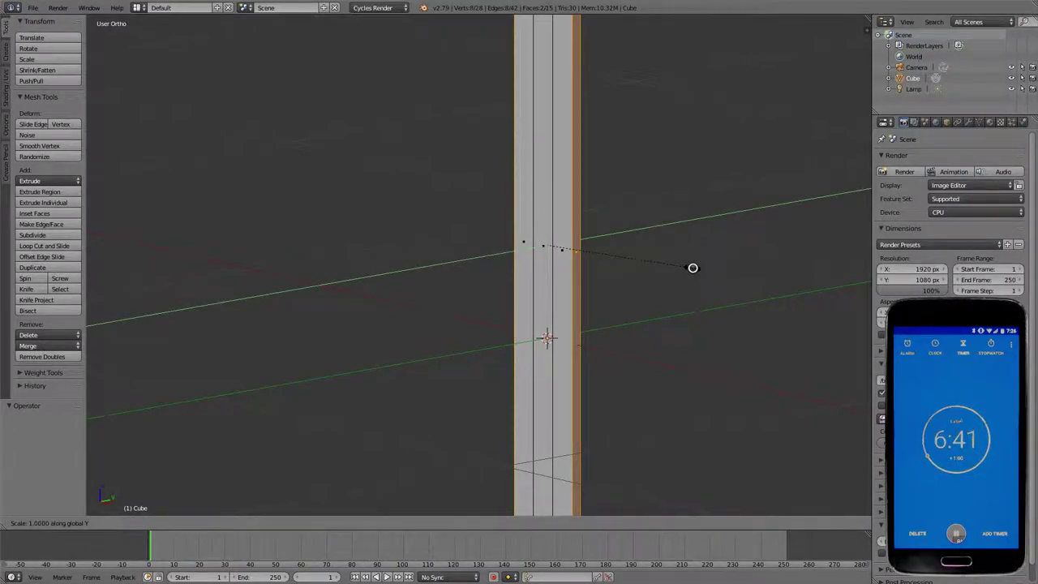
{"action": "type", "text": "0.1"}
{"action": "key", "text": "Return"}
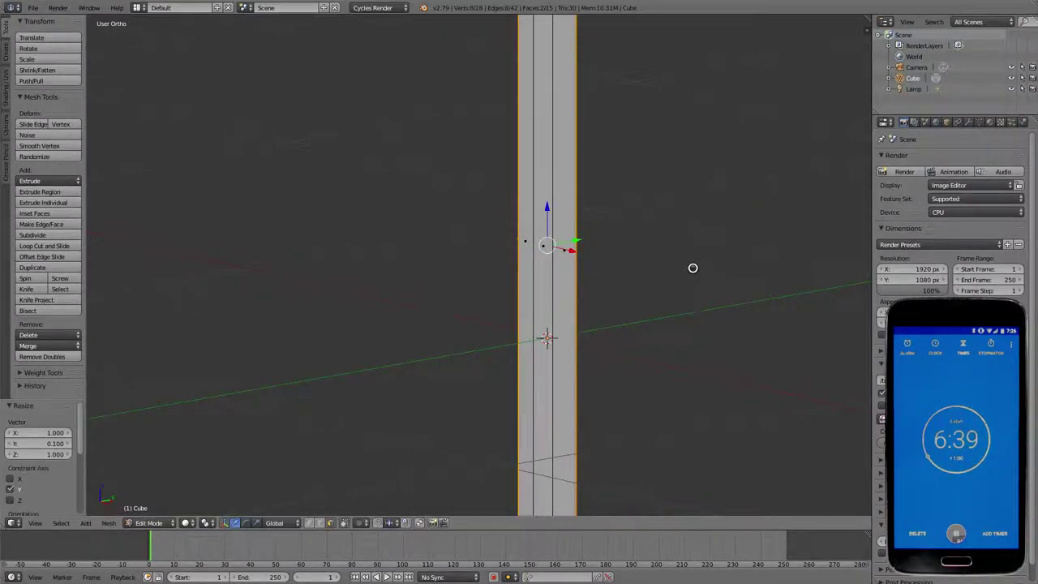
{"action": "scroll", "coordinate": [692, 276], "scroll_direction": "down", "scroll_amount": 3}
{"action": "mouse_move", "coordinate": [695, 285]}
{"action": "middle_mouse_down"}
{"action": "mouse_move", "coordinate": [760, 295]}
{"action": "mouse_move", "coordinate": [760, 269]}
{"action": "mouse_move", "coordinate": [749, 305]}
{"action": "mouse_move", "coordinate": [719, 273]}
{"action": "mouse_move", "coordinate": [730, 262]}
{"action": "mouse_move", "coordinate": [744, 292]}
{"action": "mouse_move", "coordinate": [471, 295]}
{"action": "mouse_move", "coordinate": [596, 311]}
{"action": "mouse_move", "coordinate": [672, 304]}
{"action": "mouse_move", "coordinate": [479, 308]}
{"action": "middle_mouse_up"}
Step: Delete a vertical blade face and the horizontal crossguard faces, leaving the lower face
{"action": "right_click", "coordinate": [470, 294]}
{"action": "key", "text": "x"}
{"action": "left_click", "coordinate": [480, 301]}
{"action": "mouse_move", "coordinate": [519, 378]}
{"action": "middle_mouse_down"}
{"action": "mouse_move", "coordinate": [611, 366]}
{"action": "mouse_move", "coordinate": [446, 395]}
{"action": "mouse_move", "coordinate": [486, 452]}
{"action": "middle_mouse_up"}
{"action": "right_click", "coordinate": [458, 395]}
{"action": "key", "text": "x"}
{"action": "left_click", "coordinate": [460, 395]}
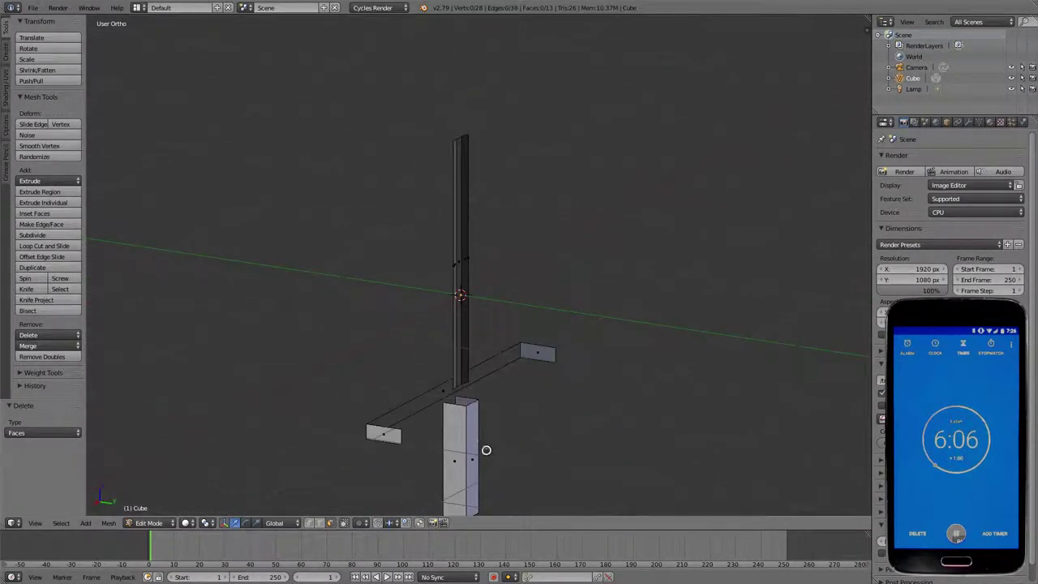
{"action": "right_click", "coordinate": [461, 455]}
{"action": "key", "text": "x"}
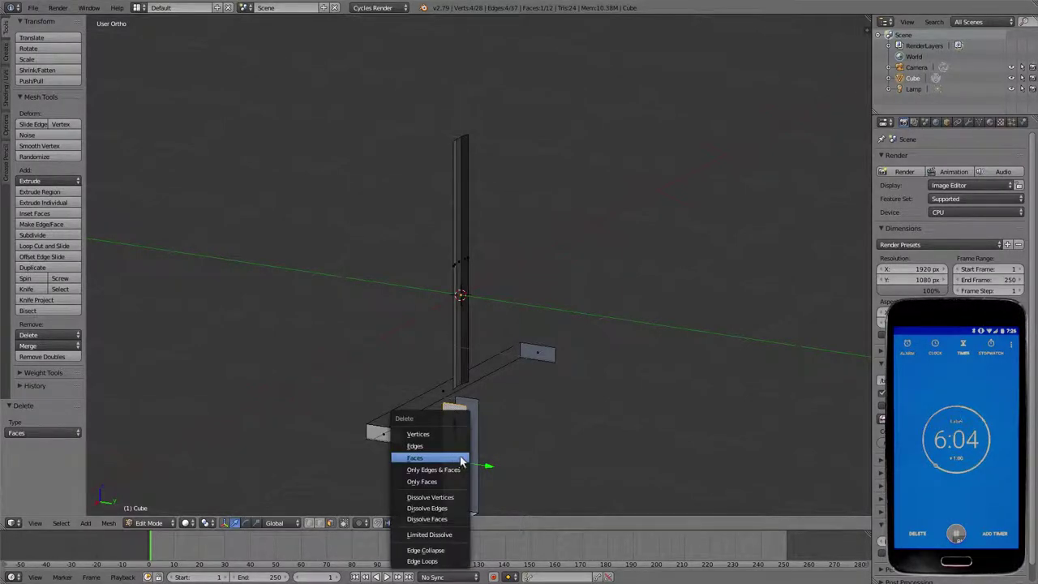
{"action": "left_click", "coordinate": [613, 468]}
{"action": "mouse_move", "coordinate": [533, 468]}
{"action": "middle_mouse_down"}
{"action": "mouse_move", "coordinate": [589, 434]}
{"action": "mouse_move", "coordinate": [575, 438]}
{"action": "middle_mouse_up"}
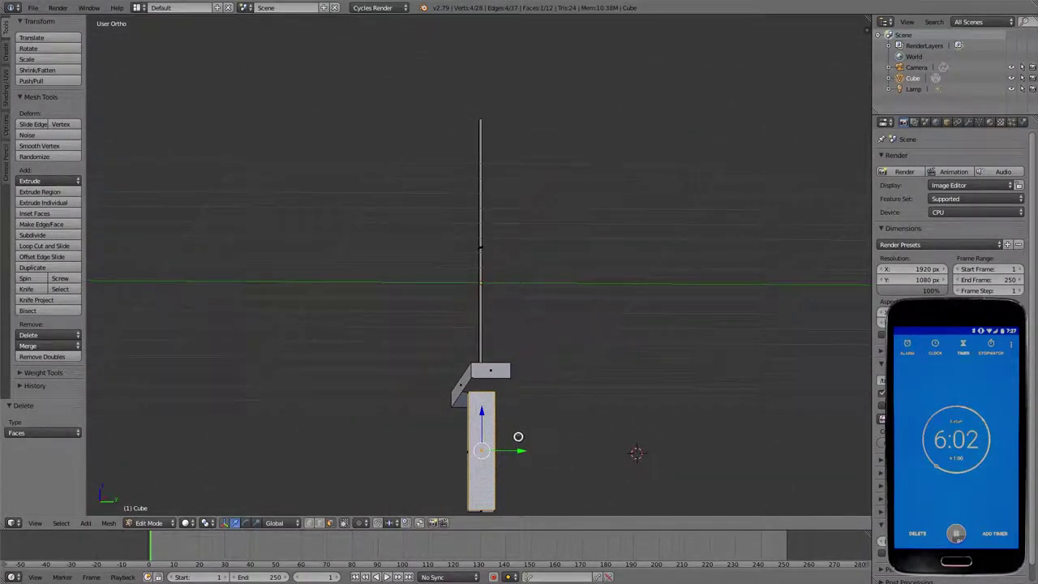
Step: Add loop cuts around the grip and near the crossguard end, and extrude the new edge
{"action": "key", "text": "ctrl+r"}
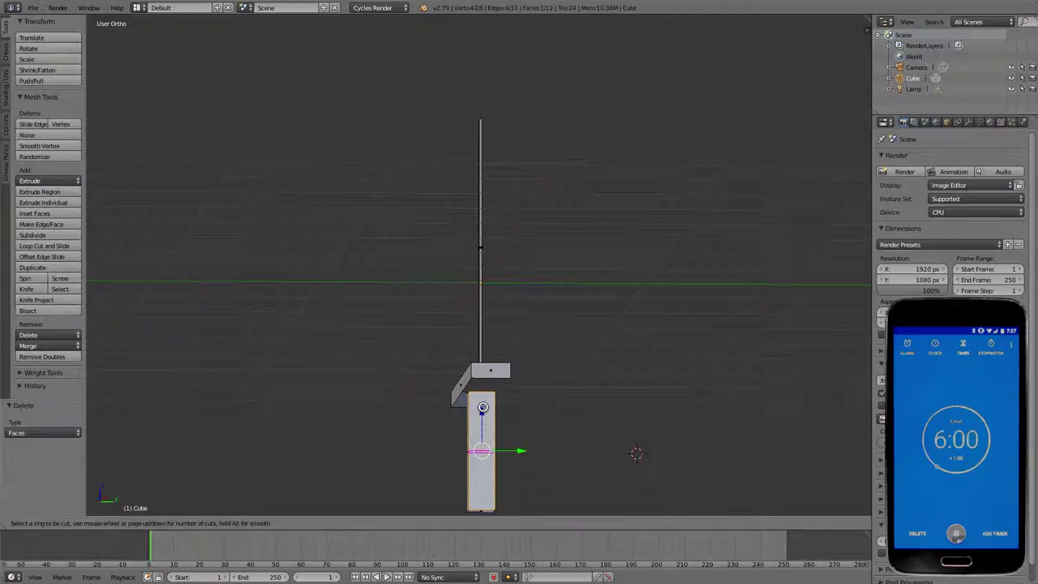
{"action": "left_click", "coordinate": [483, 410]}
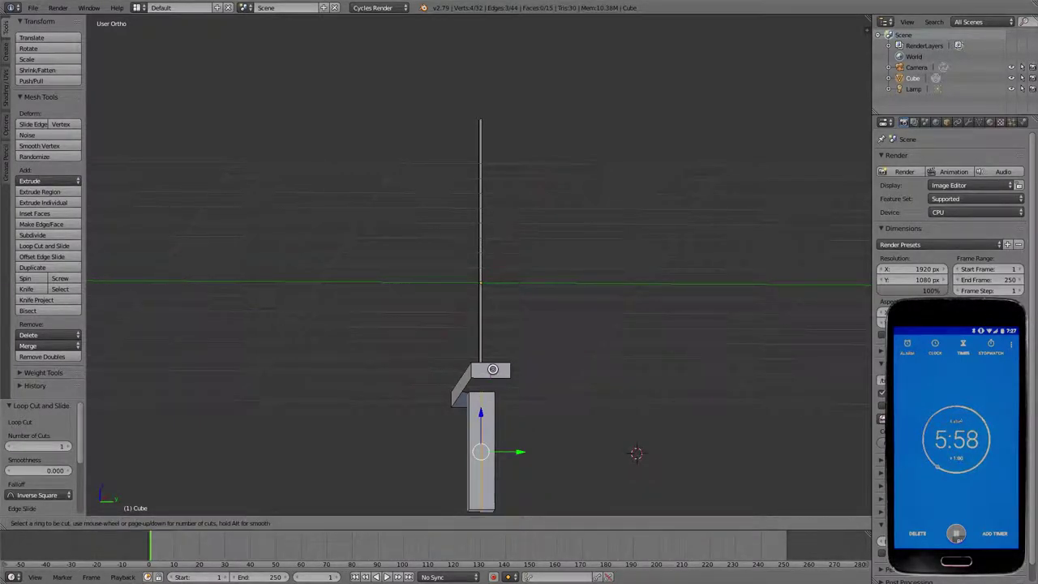
{"action": "left_click", "coordinate": [492, 369]}
{"action": "left_click", "coordinate": [492, 369]}
{"action": "mouse_move", "coordinate": [530, 411]}
{"action": "middle_mouse_down"}
{"action": "mouse_move", "coordinate": [316, 414]}
{"action": "mouse_move", "coordinate": [394, 417]}
{"action": "mouse_move", "coordinate": [525, 451]}
{"action": "middle_mouse_up"}
{"action": "key", "text": "e"}
{"action": "left_click", "coordinate": [333, 422]}
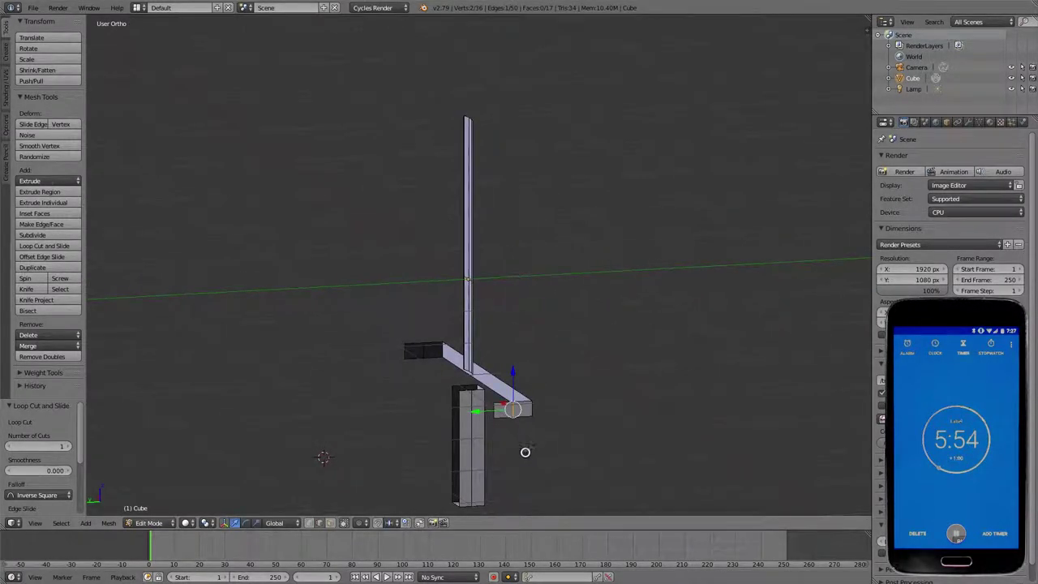
Step: Delete the crossguard-end face and the grip's side and front faces, and show the Modifiers panel
{"action": "left_click", "coordinate": [511, 412]}
{"action": "key", "text": "x"}
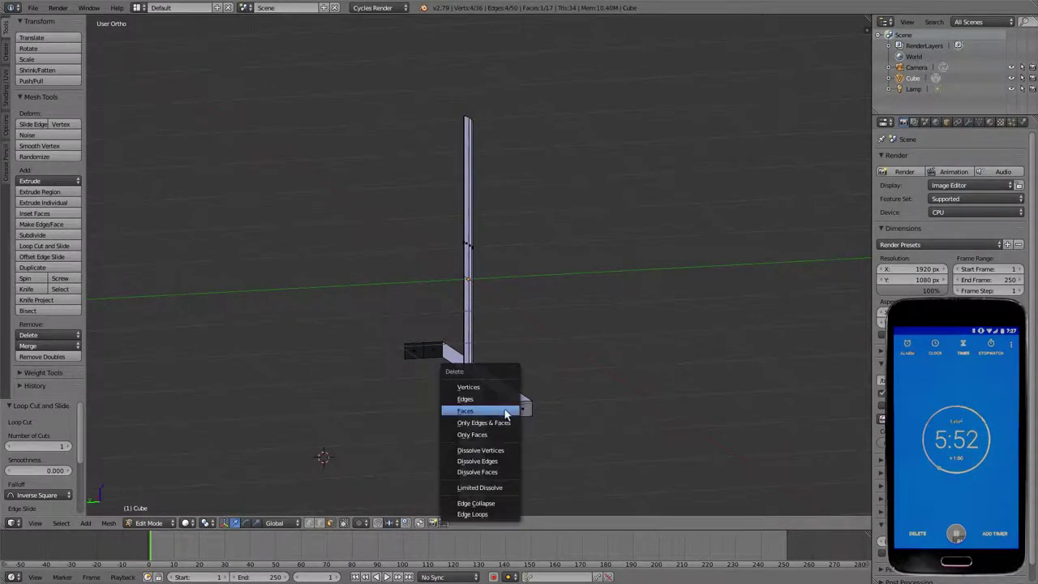
{"action": "left_click", "coordinate": [504, 412]}
{"action": "left_click", "coordinate": [464, 440]}
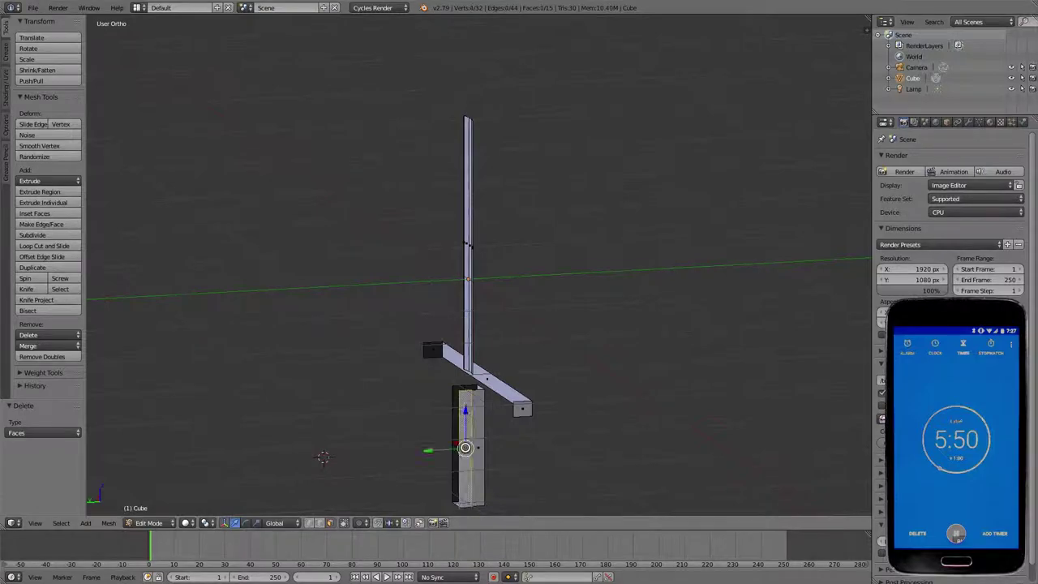
{"action": "key", "text": "x"}
{"action": "left_click", "coordinate": [461, 446]}
{"action": "left_click", "coordinate": [475, 498]}
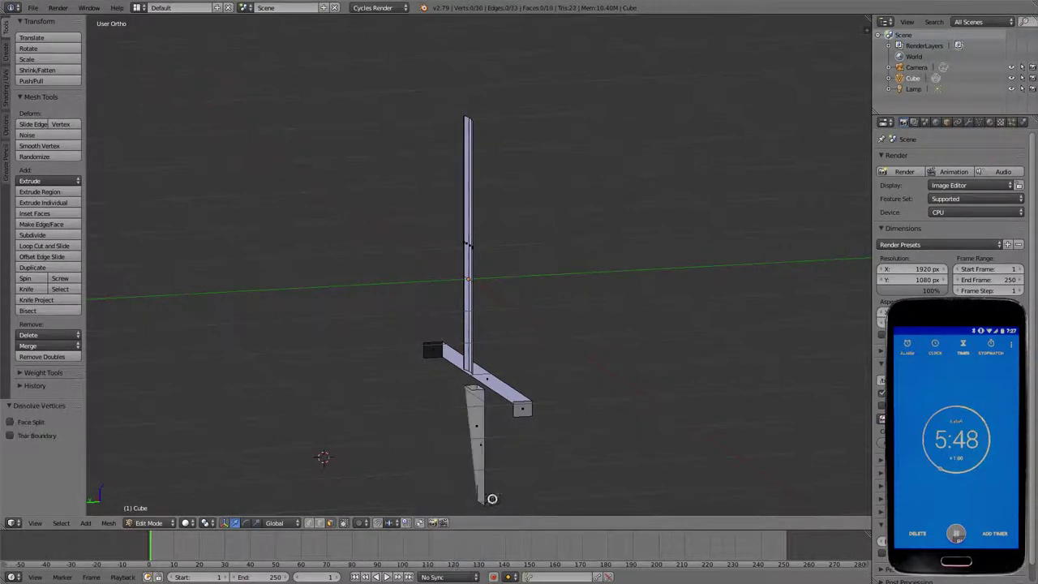
{"action": "mouse_move", "coordinate": [491, 494]}
{"action": "middle_mouse_down"}
{"action": "mouse_move", "coordinate": [546, 470]}
{"action": "mouse_move", "coordinate": [535, 500]}
{"action": "mouse_move", "coordinate": [656, 493]}
{"action": "mouse_move", "coordinate": [671, 372]}
{"action": "middle_mouse_up"}
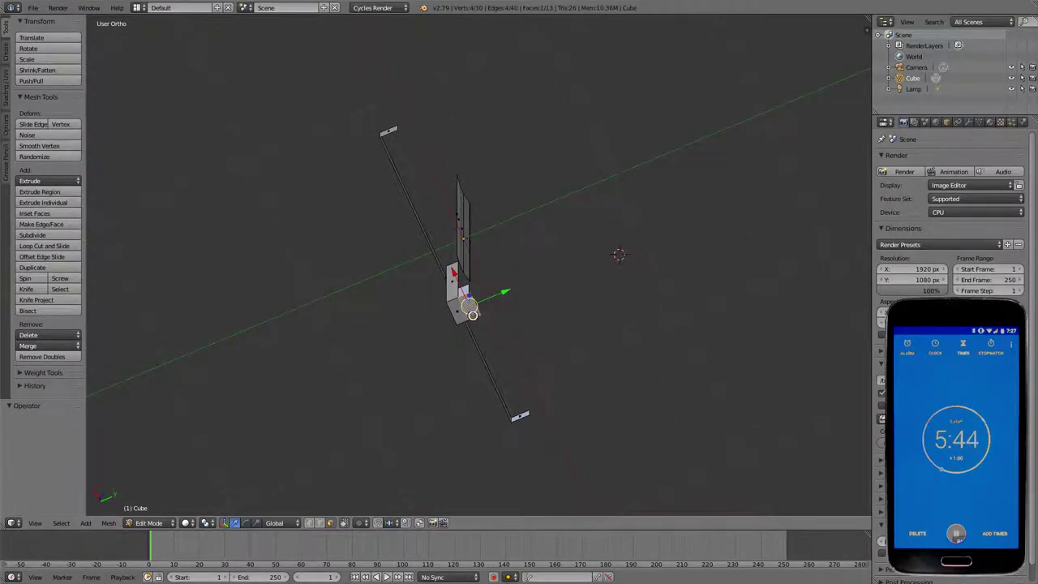
{"action": "key", "text": "ctrl+x"}
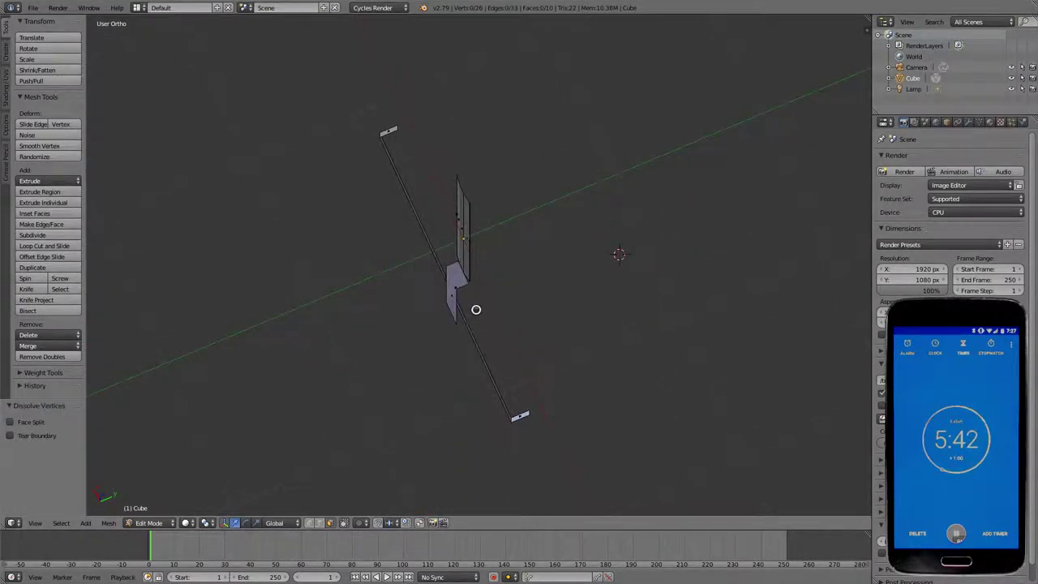
{"action": "key", "text": "ctrl+z"}
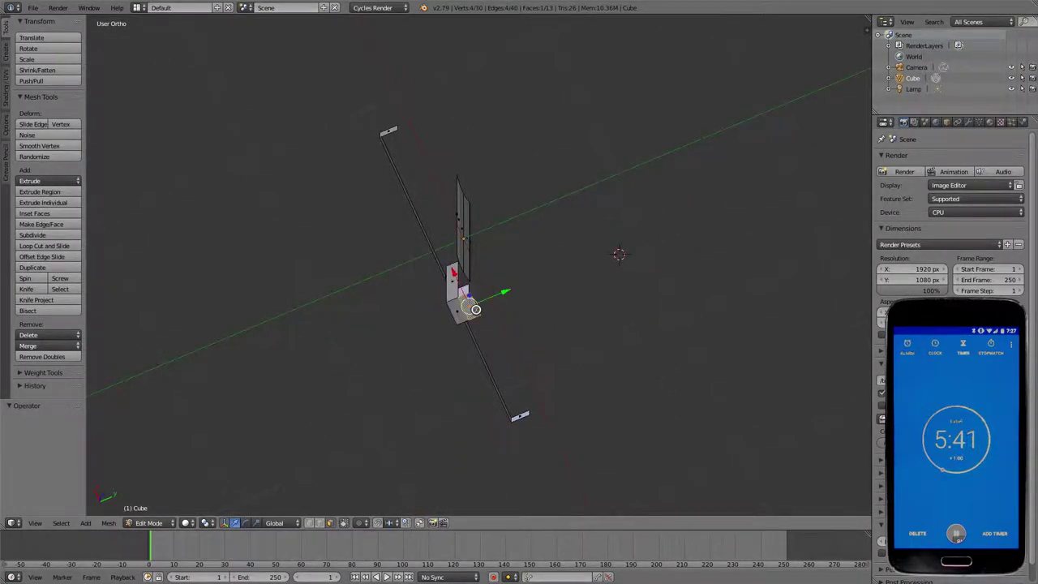
{"action": "key", "text": "x"}
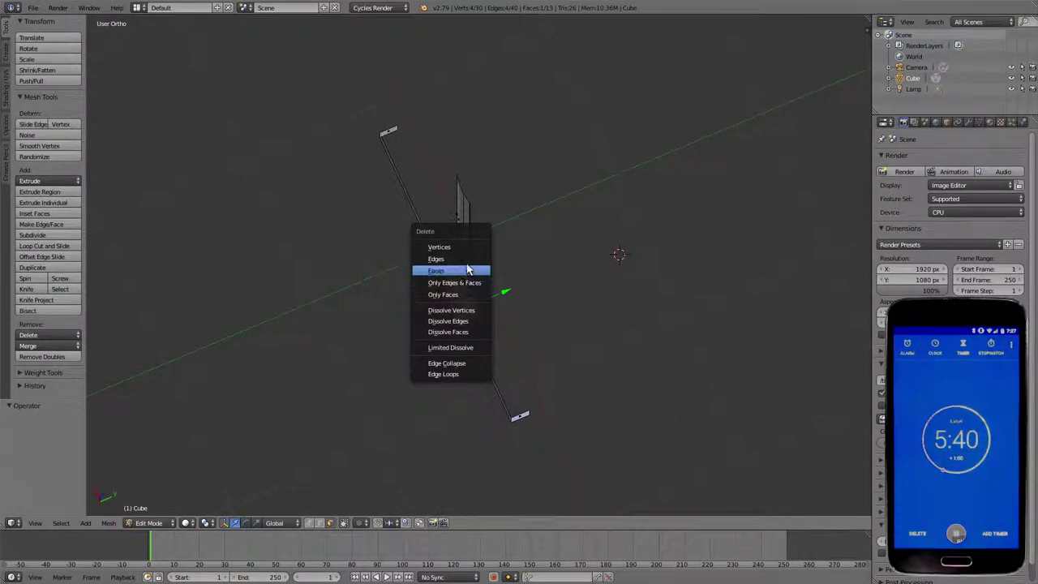
{"action": "left_click", "coordinate": [452, 268]}
{"action": "mouse_move", "coordinate": [547, 311]}
{"action": "middle_mouse_down"}
{"action": "mouse_move", "coordinate": [465, 378]}
{"action": "mouse_move", "coordinate": [609, 441]}
{"action": "mouse_move", "coordinate": [638, 442]}
{"action": "middle_mouse_up"}
{"action": "left_click", "coordinate": [969, 121]}
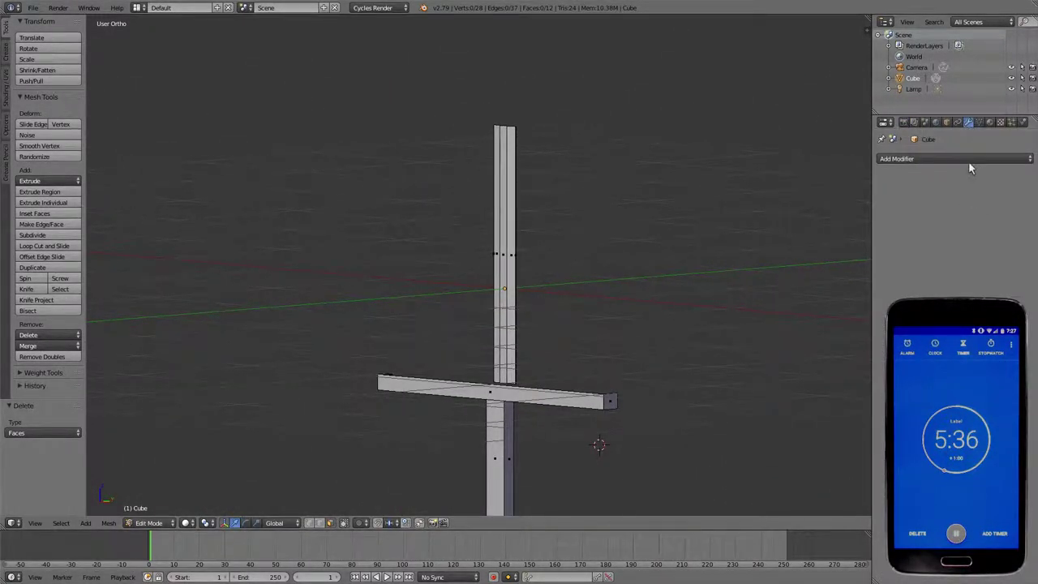
Step: Add a Mirror modifier to the Cube, mirroring on Y instead of X
{"action": "left_click", "coordinate": [971, 160]}
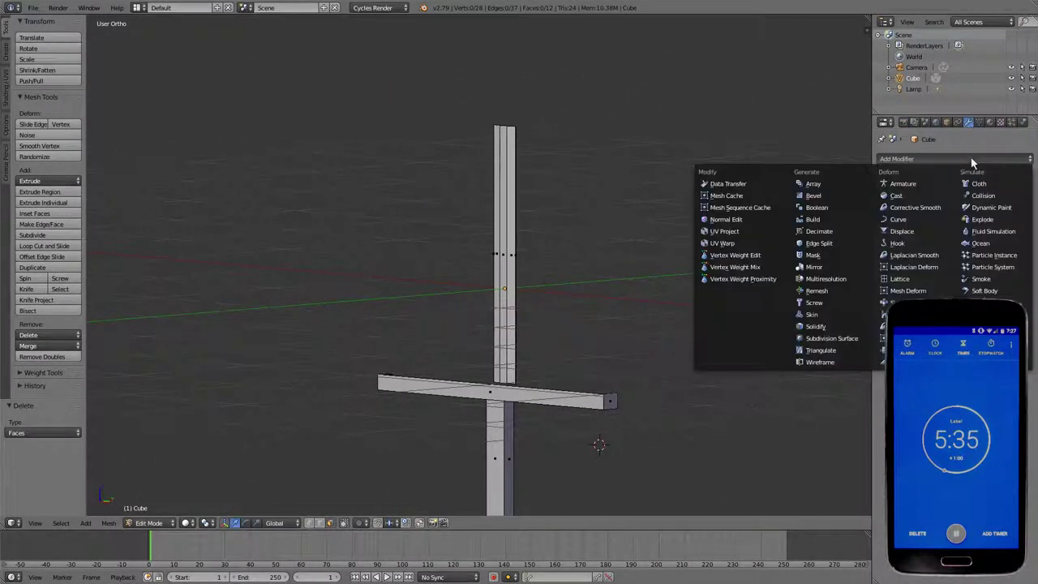
{"action": "left_click", "coordinate": [843, 272]}
{"action": "left_click", "coordinate": [885, 217]}
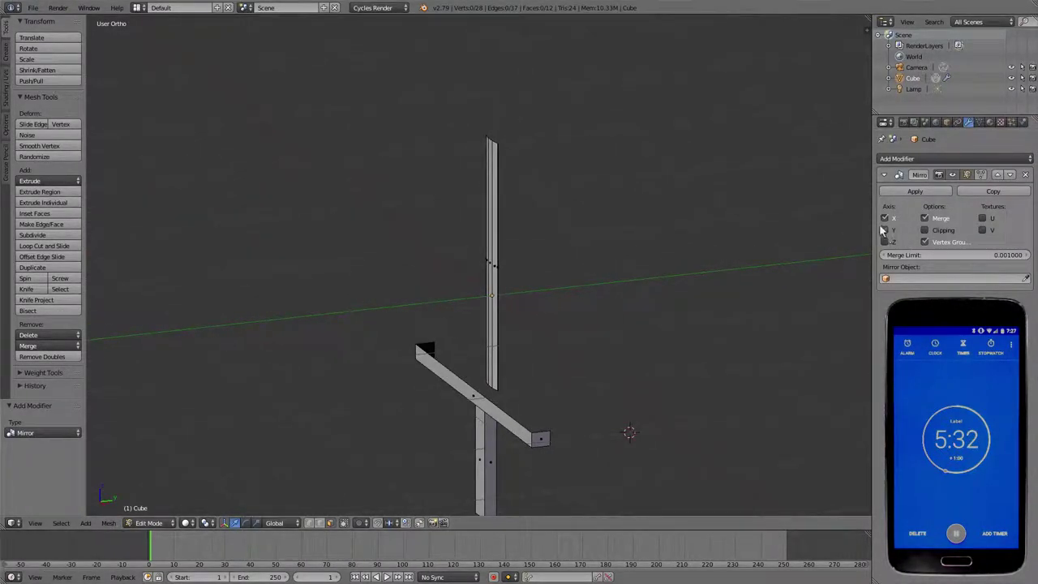
{"action": "left_click", "coordinate": [884, 230]}
{"action": "mouse_move", "coordinate": [846, 227]}
{"action": "middle_mouse_down"}
{"action": "mouse_move", "coordinate": [813, 267]}
{"action": "mouse_move", "coordinate": [706, 264]}
{"action": "mouse_move", "coordinate": [795, 297]}
{"action": "mouse_move", "coordinate": [691, 238]}
{"action": "mouse_move", "coordinate": [640, 248]}
{"action": "mouse_move", "coordinate": [631, 224]}
{"action": "mouse_move", "coordinate": [670, 190]}
{"action": "mouse_move", "coordinate": [657, 216]}
{"action": "middle_mouse_up"}
{"action": "scroll", "coordinate": [677, 247], "scroll_direction": "up", "scroll_amount": 3}
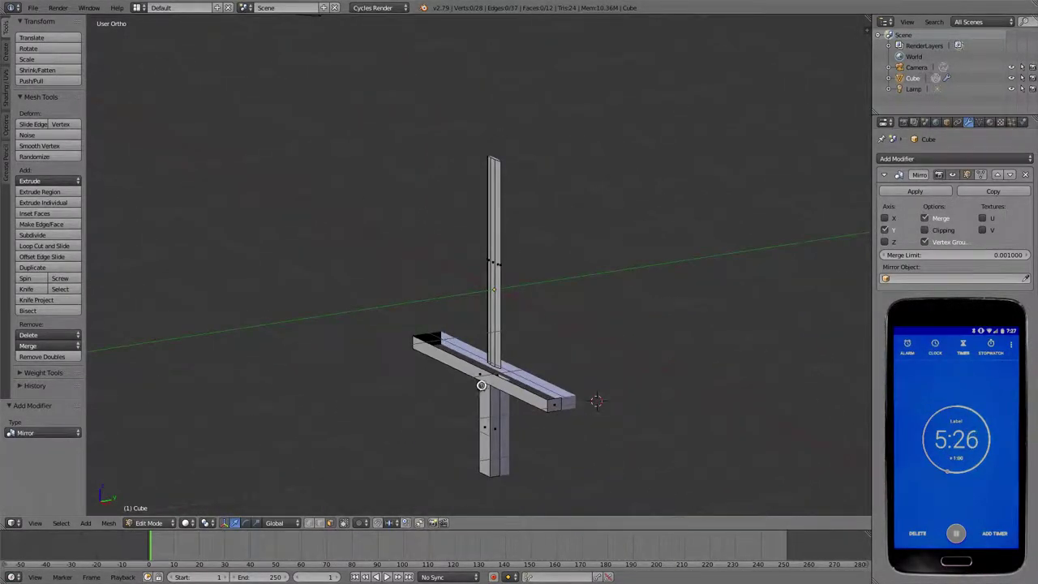
Step: Delete the top faces of the crossguard arm
{"action": "right_click", "coordinate": [477, 375]}
{"action": "mouse_move", "coordinate": [657, 375]}
{"action": "middle_mouse_down"}
{"action": "mouse_move", "coordinate": [611, 378]}
{"action": "mouse_move", "coordinate": [640, 377]}
{"action": "middle_mouse_up"}
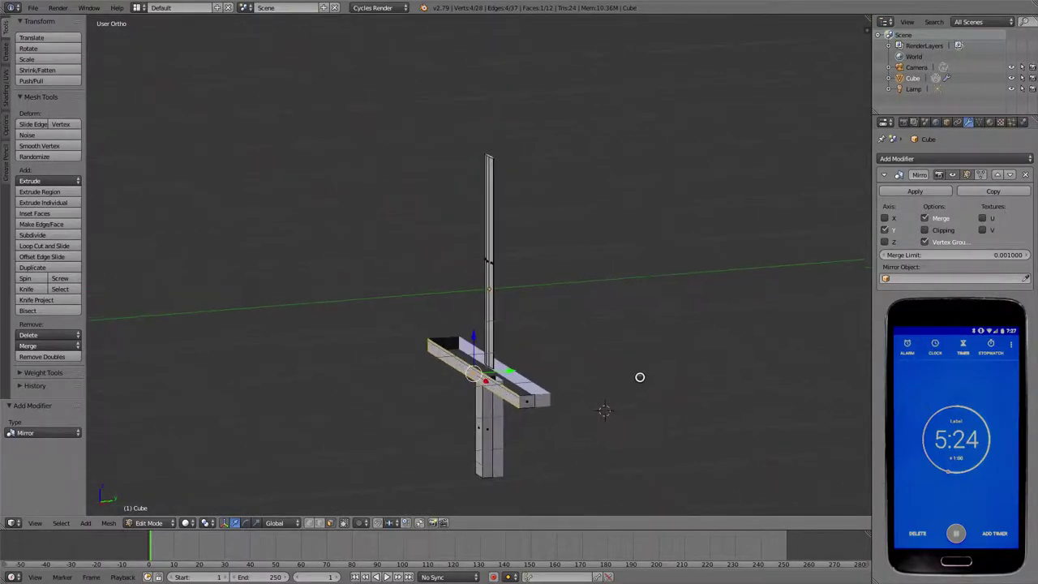
{"action": "key", "text": "x"}
{"action": "left_click", "coordinate": [536, 400]}
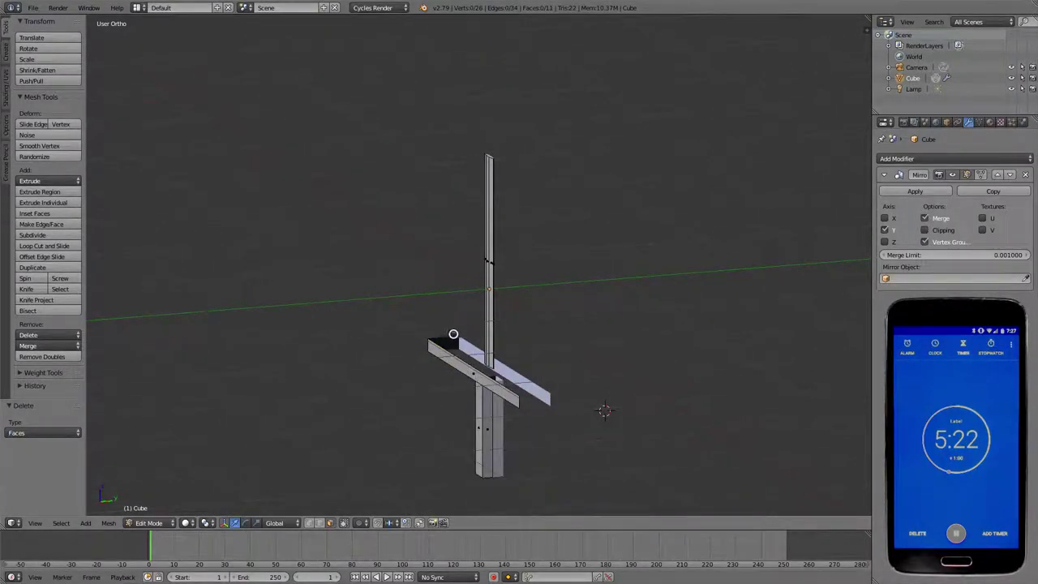
{"action": "mouse_move", "coordinate": [444, 338]}
{"action": "middle_mouse_down"}
{"action": "mouse_move", "coordinate": [519, 364]}
{"action": "mouse_move", "coordinate": [497, 330]}
{"action": "mouse_move", "coordinate": [535, 365]}
{"action": "mouse_move", "coordinate": [646, 373]}
{"action": "mouse_move", "coordinate": [688, 347]}
{"action": "mouse_move", "coordinate": [653, 321]}
{"action": "middle_mouse_up"}
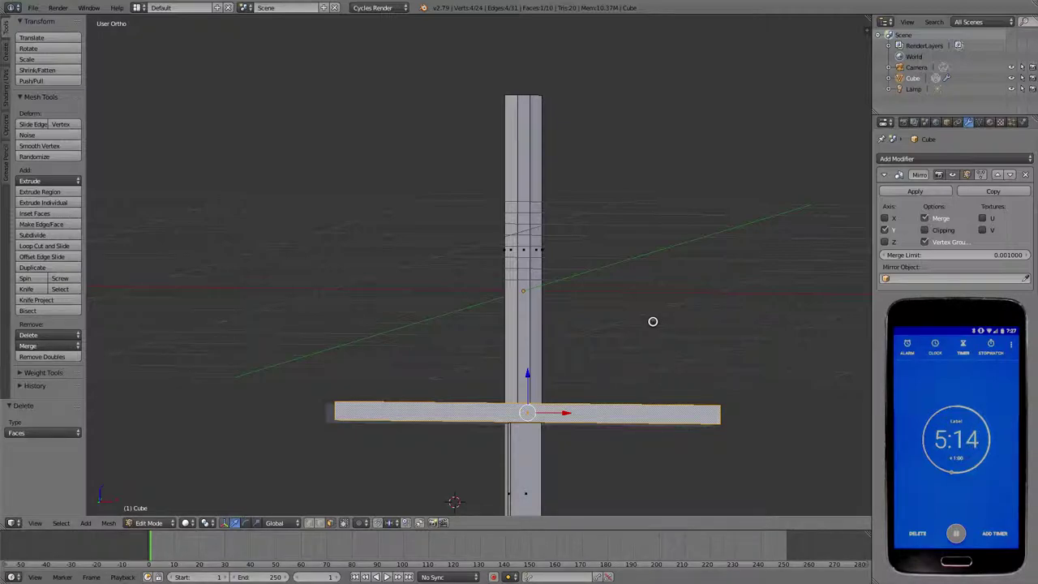
Step: In front view, scale the crossguard along X to 0.43 of its width
{"action": "key", "text": "KP_1"}
{"action": "scroll", "coordinate": [716, 368], "scroll_direction": "down", "scroll_amount": 1}
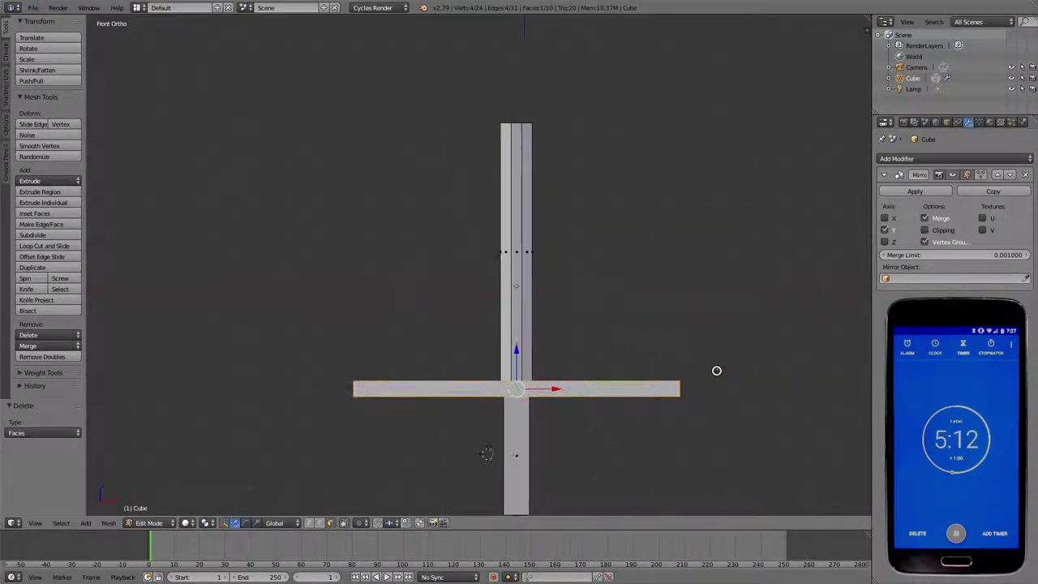
{"action": "scroll", "coordinate": [641, 376], "scroll_direction": "down", "scroll_amount": 3}
{"action": "scroll", "coordinate": [637, 343], "scroll_direction": "up", "scroll_amount": 1}
{"action": "scroll", "coordinate": [631, 277], "scroll_direction": "up", "scroll_amount": 1}
{"action": "scroll", "coordinate": [631, 277], "scroll_direction": "up", "scroll_amount": 2}
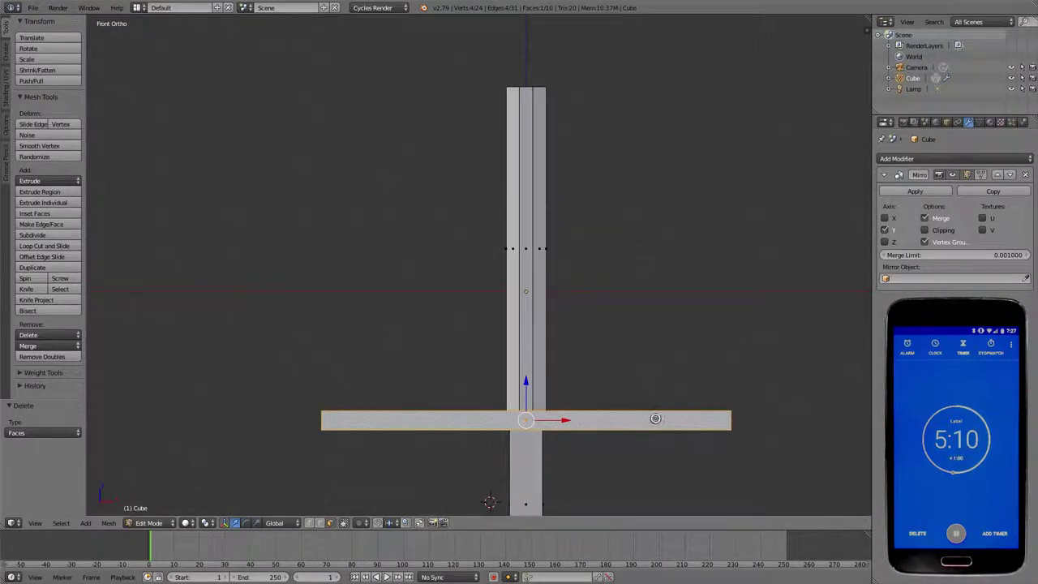
{"action": "middle_click_drag", "start_coordinate": [657, 419], "coordinate": [597, 289], "text": "shift"}
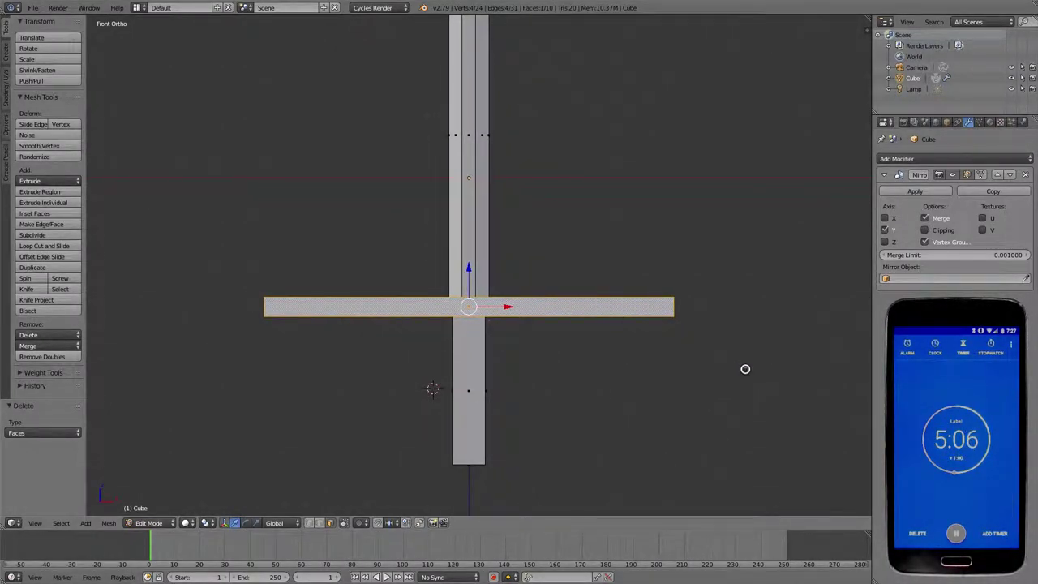
{"action": "key", "text": "s"}
{"action": "key", "text": "x"}
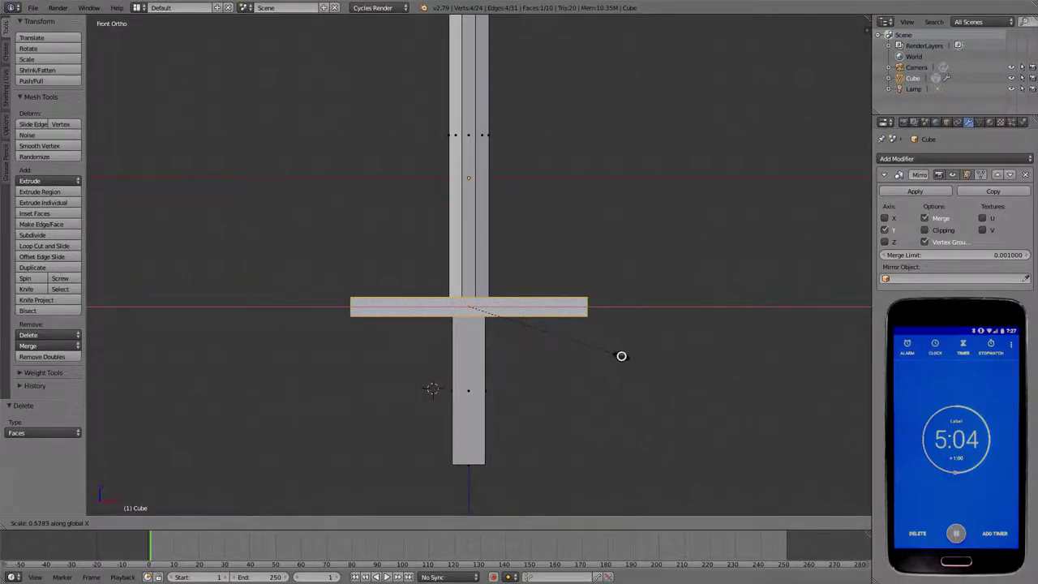
{"action": "left_click", "coordinate": [578, 354]}
{"action": "mouse_move", "coordinate": [588, 338]}
{"action": "middle_mouse_down"}
{"action": "mouse_move", "coordinate": [672, 346]}
{"action": "mouse_move", "coordinate": [538, 354]}
{"action": "mouse_move", "coordinate": [510, 338]}
{"action": "middle_mouse_up"}
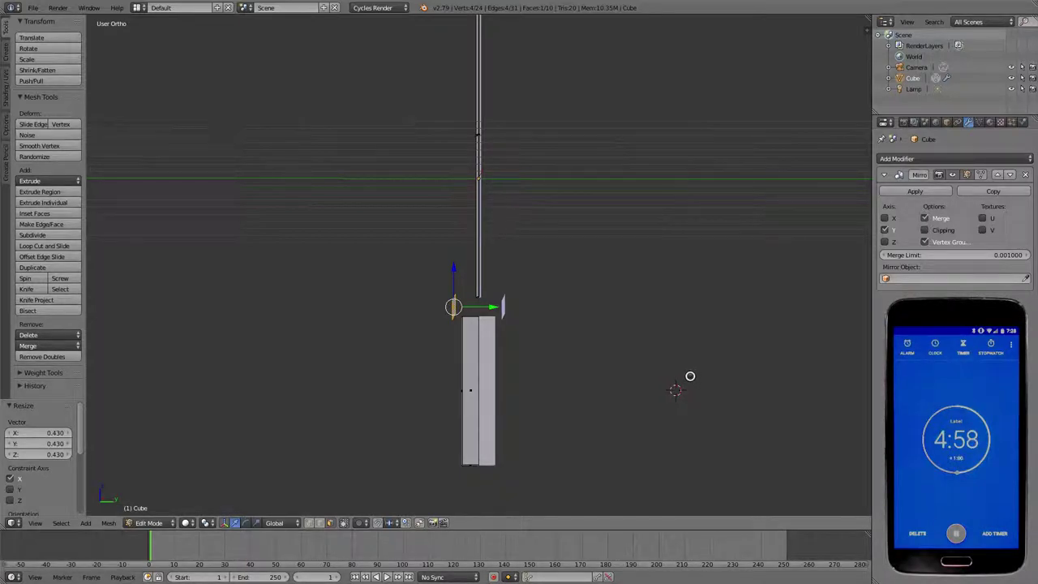
Step: Move the selected grip faces along Y twice, the second time from the side view
{"action": "key", "text": "g"}
{"action": "key", "text": "y"}
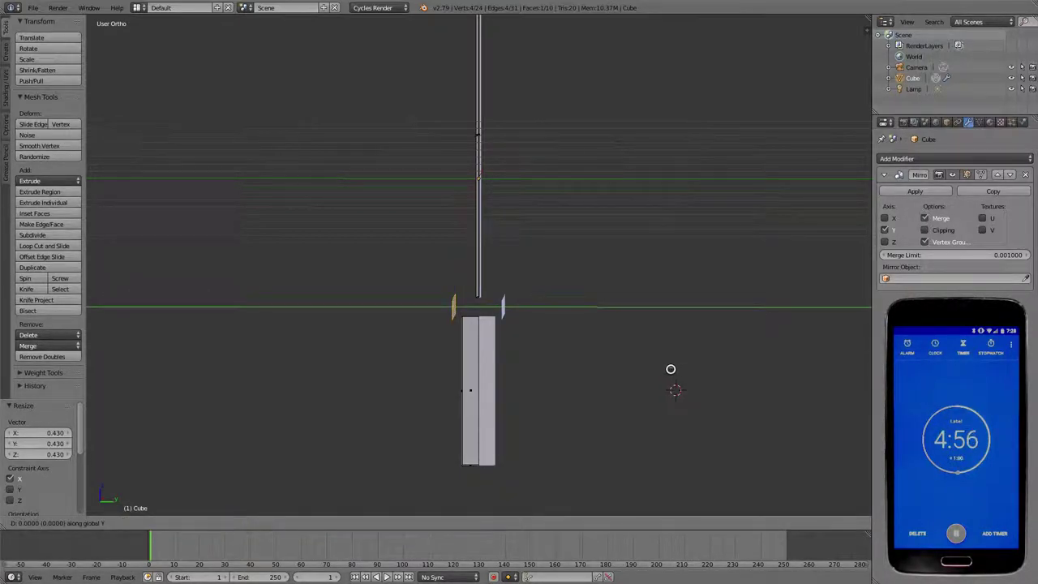
{"action": "left_click", "coordinate": [686, 366]}
{"action": "key", "text": "KP_3"}
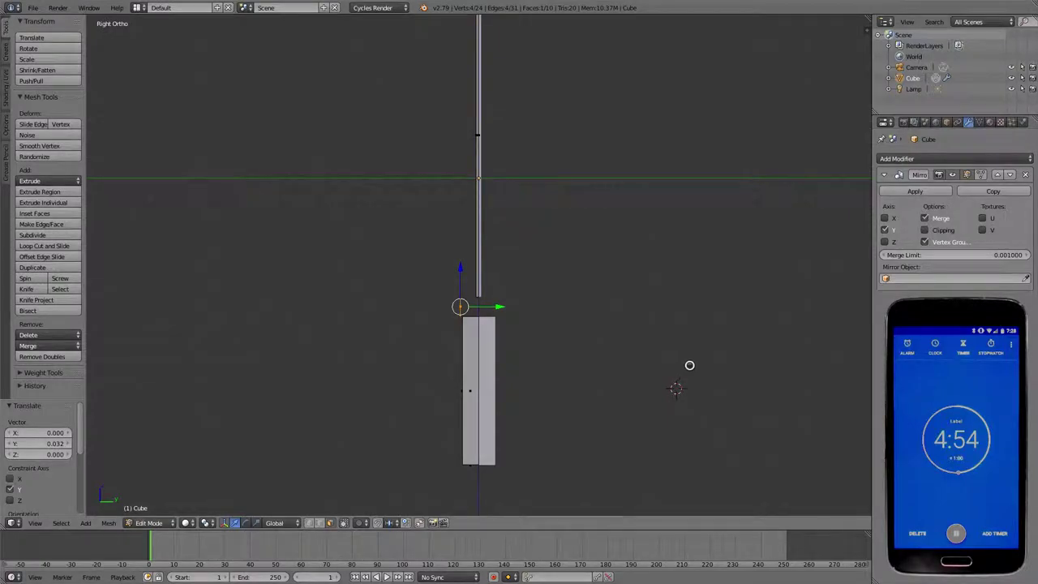
{"action": "scroll", "coordinate": [588, 358], "scroll_direction": "up", "scroll_amount": 4}
{"action": "scroll", "coordinate": [588, 358], "scroll_direction": "up", "scroll_amount": 2}
{"action": "key", "text": "g"}
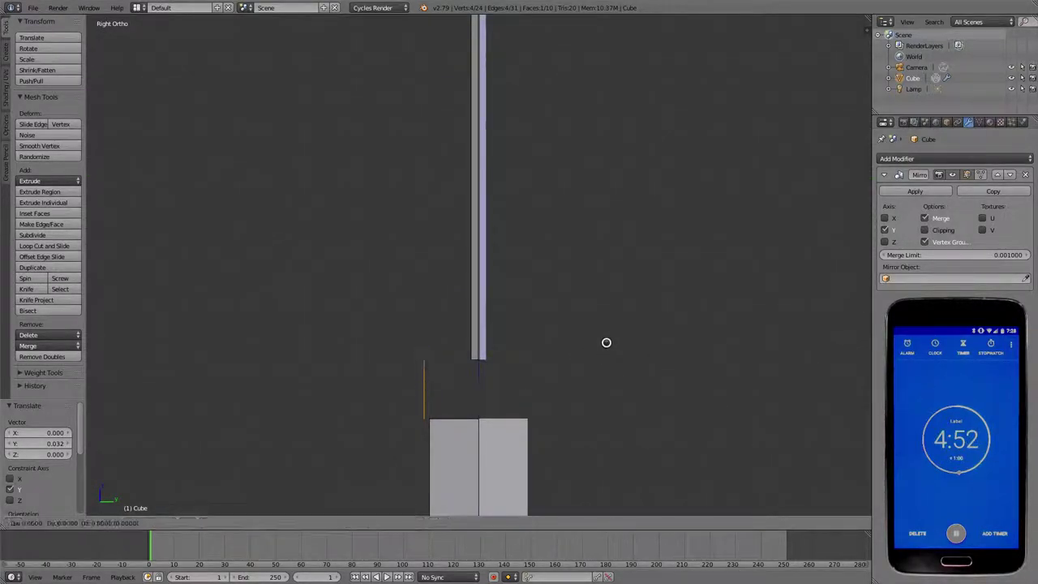
{"action": "key", "text": "y"}
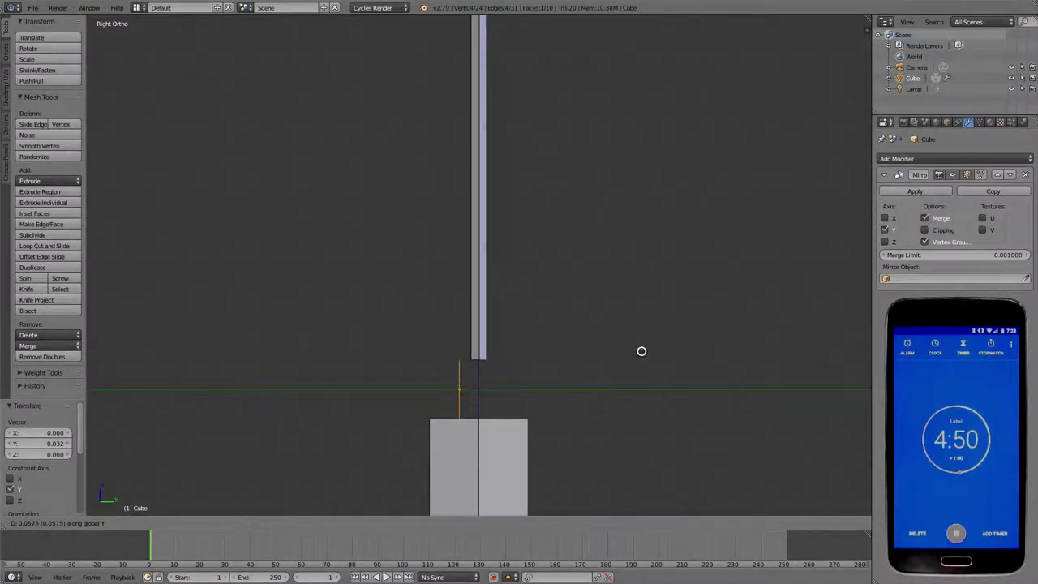
{"action": "left_click", "coordinate": [642, 351]}
{"action": "scroll", "coordinate": [641, 398], "scroll_direction": "down", "scroll_amount": 5}
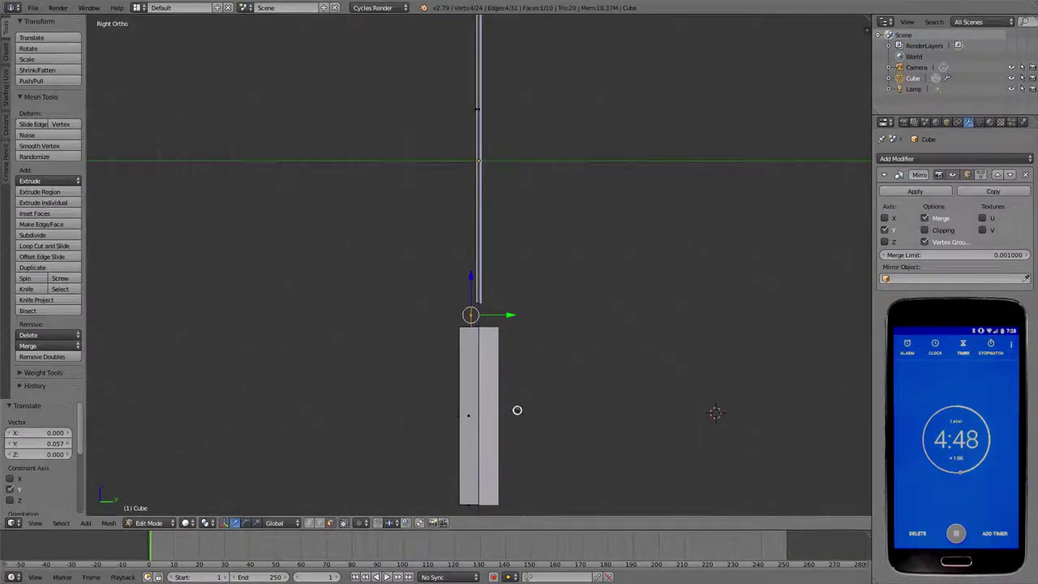
{"action": "middle_click_drag", "start_coordinate": [494, 426], "coordinate": [498, 419]}
Step: Select the grip's front face and move it 0.059 along Y in the side view
{"action": "right_click", "coordinate": [452, 417]}
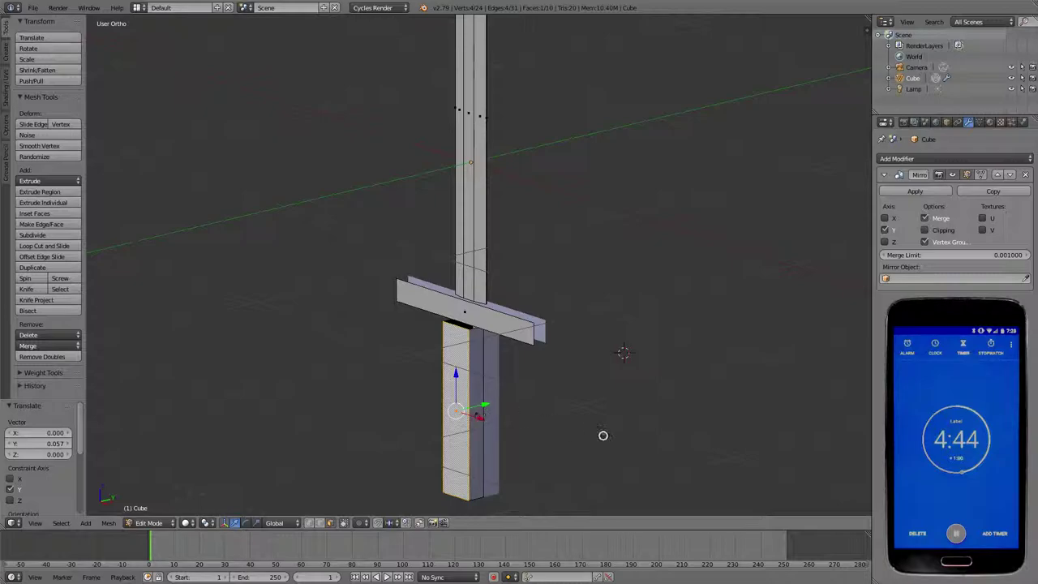
{"action": "key", "text": "KP_3"}
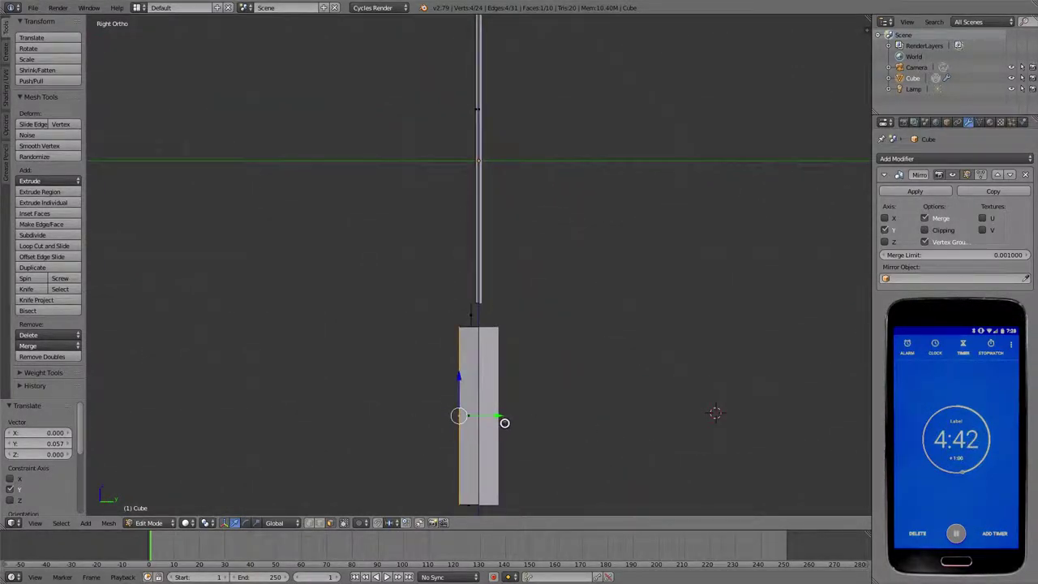
{"action": "key", "text": "g"}
{"action": "key", "text": "y"}
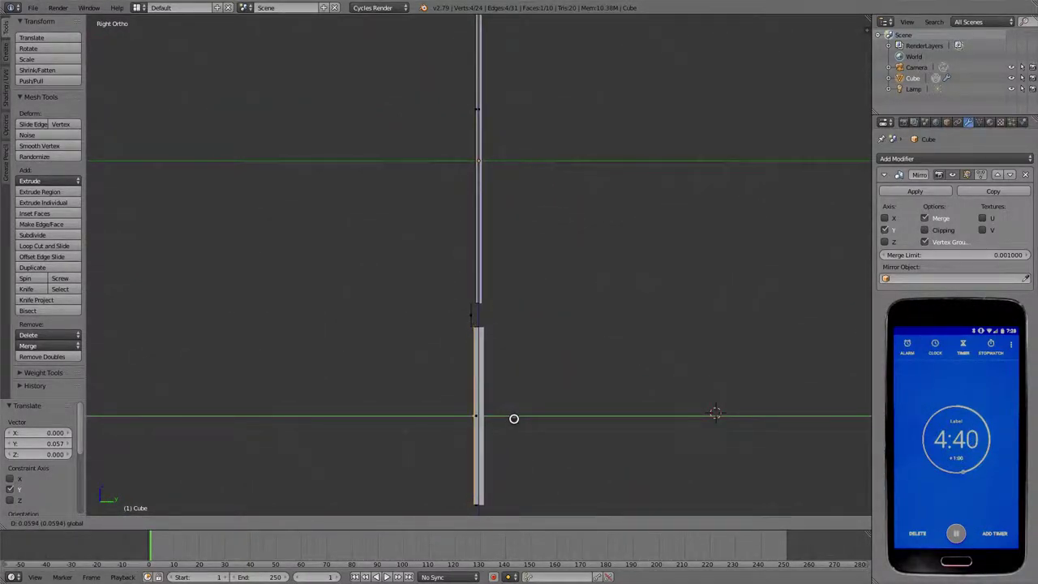
{"action": "left_click", "coordinate": [514, 419]}
{"action": "mouse_move", "coordinate": [514, 420]}
{"action": "middle_mouse_down"}
{"action": "mouse_move", "coordinate": [642, 437]}
{"action": "mouse_move", "coordinate": [516, 414]}
{"action": "middle_mouse_up"}
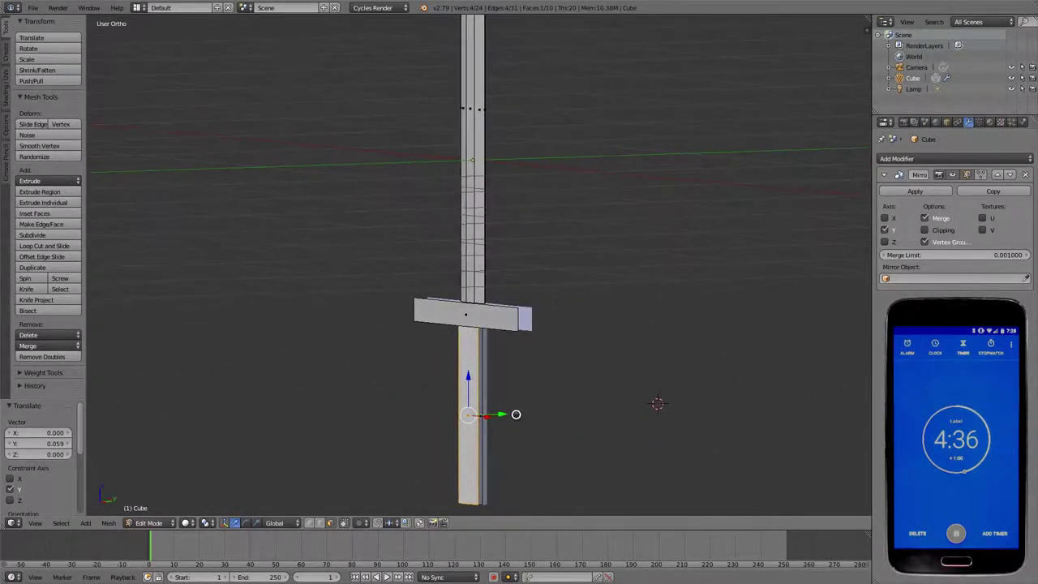
{"action": "mouse_move", "coordinate": [567, 443]}
{"action": "middle_mouse_down"}
{"action": "mouse_move", "coordinate": [741, 470]}
{"action": "mouse_move", "coordinate": [451, 430]}
{"action": "middle_mouse_up"}
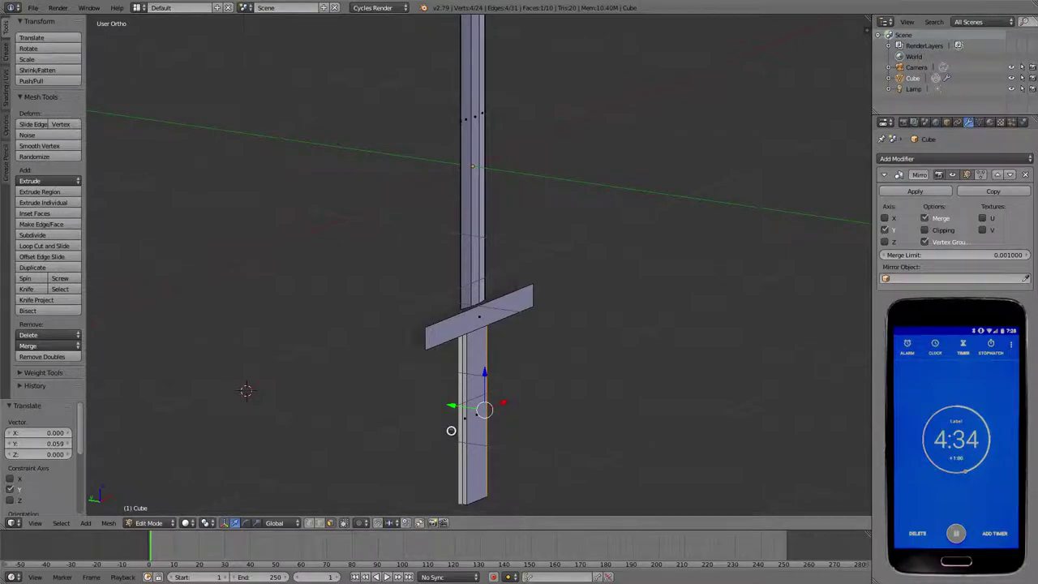
{"action": "key", "text": "KP_3"}
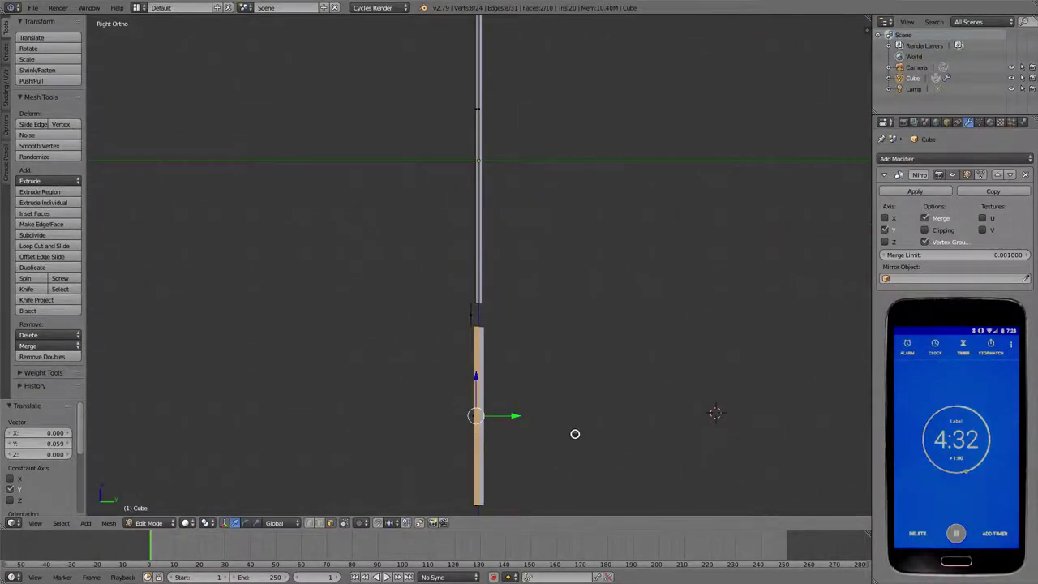
Step: From the front view, narrow the grip to 0.613 along X
{"action": "key", "text": "KP_6"}
{"action": "key", "text": "KP_1"}
{"action": "key", "text": "s"}
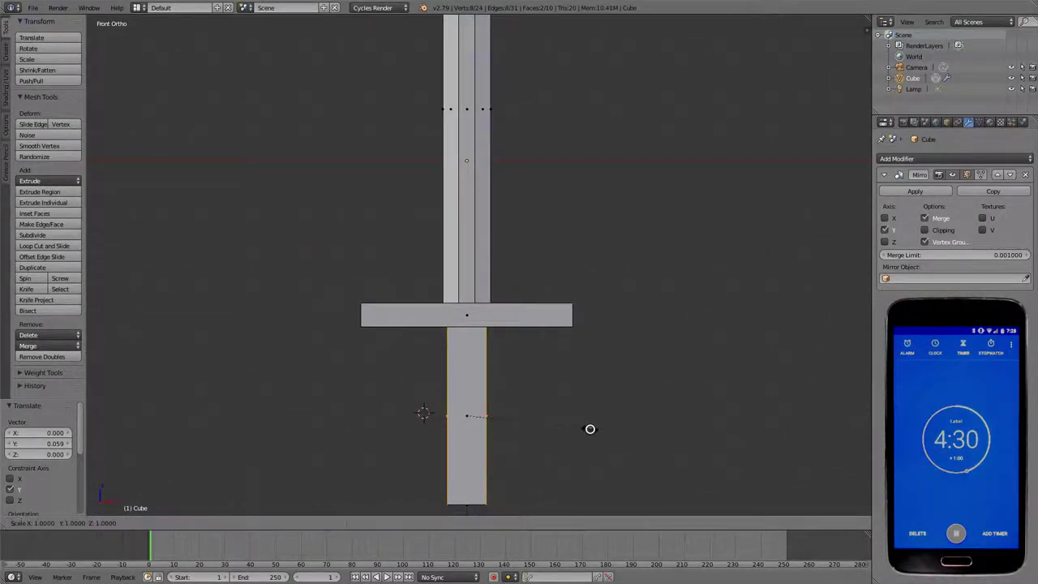
{"action": "key", "text": "x"}
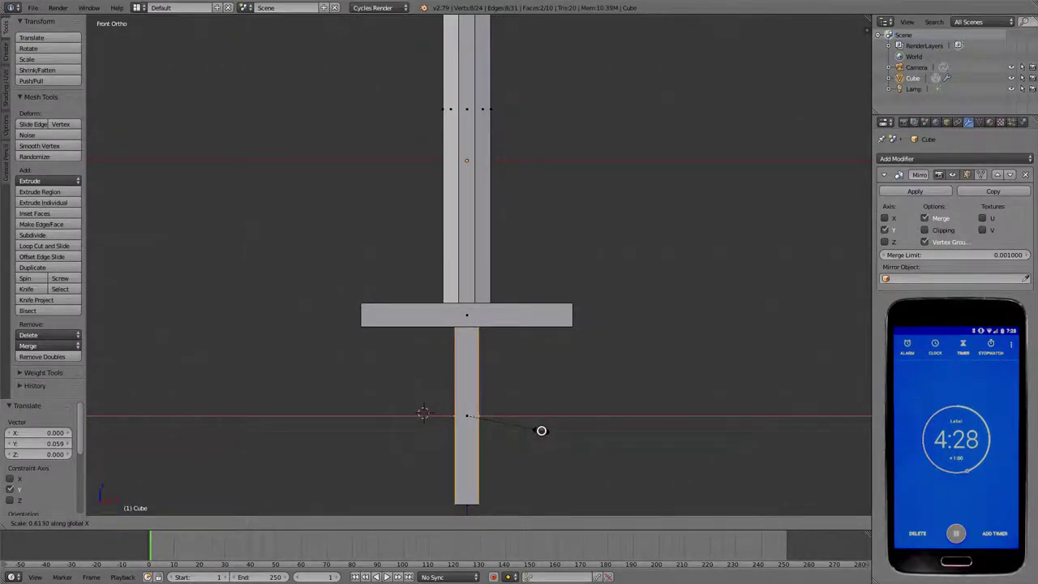
{"action": "left_click", "coordinate": [541, 431]}
Step: Bring the top of the blade into view and select its top-right corner vertex
{"action": "scroll", "coordinate": [551, 426], "scroll_direction": "down", "scroll_amount": 5}
{"action": "scroll", "coordinate": [559, 423], "scroll_direction": "up", "scroll_amount": 3}
{"action": "scroll", "coordinate": [559, 422], "scroll_direction": "up", "scroll_amount": 2}
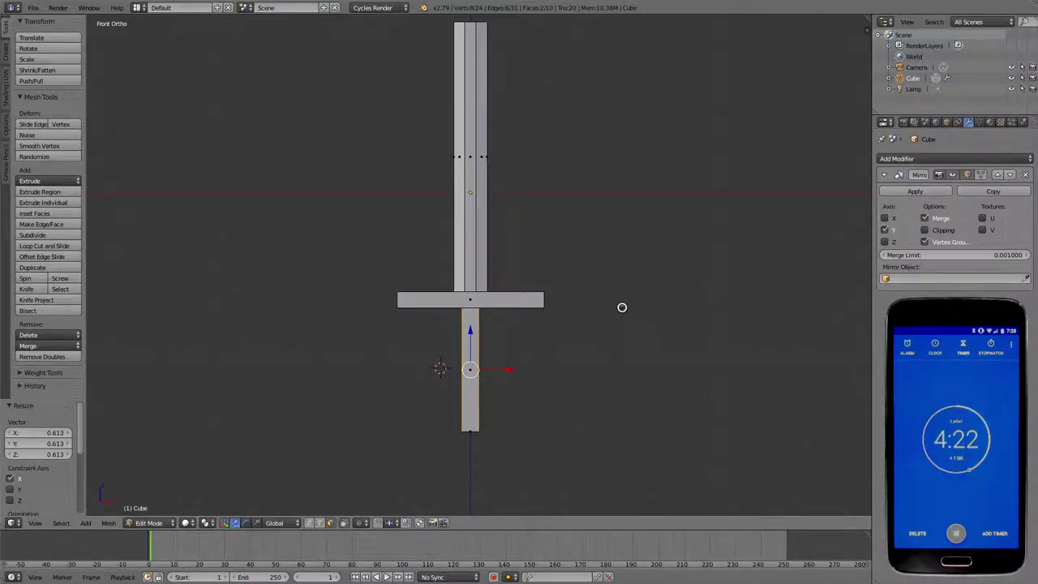
{"action": "scroll", "coordinate": [623, 312], "scroll_direction": "down", "scroll_amount": 5}
{"action": "scroll", "coordinate": [625, 179], "scroll_direction": "up", "scroll_amount": 5}
{"action": "scroll", "coordinate": [607, 119], "scroll_direction": "up", "scroll_amount": 3}
{"action": "mouse_move", "coordinate": [608, 119]}
{"action": "middle_mouse_down", "text": "shift"}
{"action": "mouse_move", "coordinate": [606, 386]}
{"action": "mouse_move", "coordinate": [573, 239]}
{"action": "mouse_move", "coordinate": [557, 290]}
{"action": "middle_mouse_up", "text": "shift"}
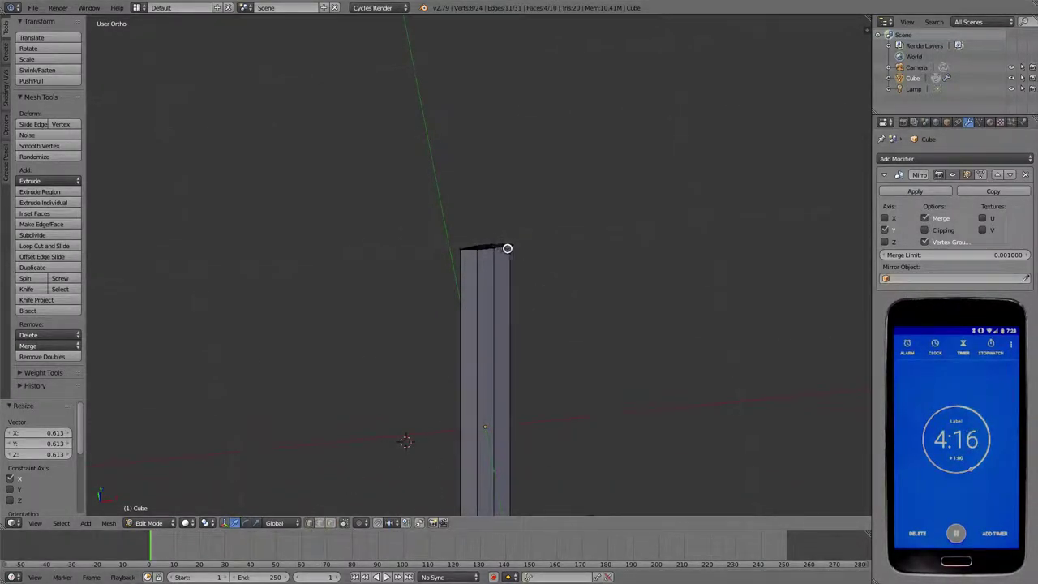
{"action": "right_click", "coordinate": [509, 245]}
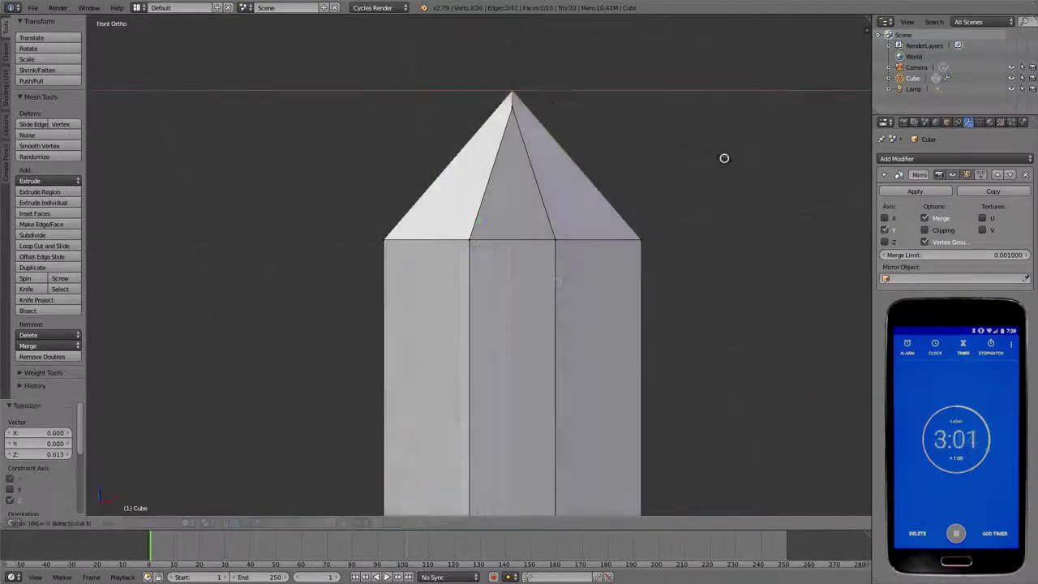
Step: Frame the whole sword and orbit around it to inspect the blade's pointed tip
{"action": "scroll", "coordinate": [638, 243], "scroll_direction": "down", "scroll_amount": 3}
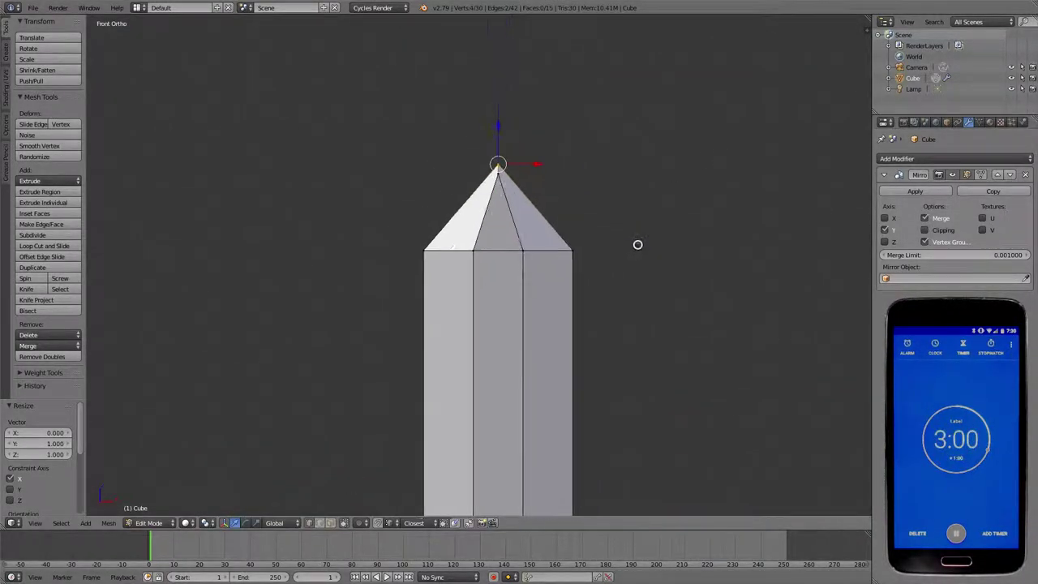
{"action": "scroll", "coordinate": [606, 292], "scroll_direction": "down", "scroll_amount": 8}
{"action": "scroll", "coordinate": [606, 292], "scroll_direction": "up", "scroll_amount": 2}
{"action": "scroll", "coordinate": [628, 357], "scroll_direction": "up", "scroll_amount": 2}
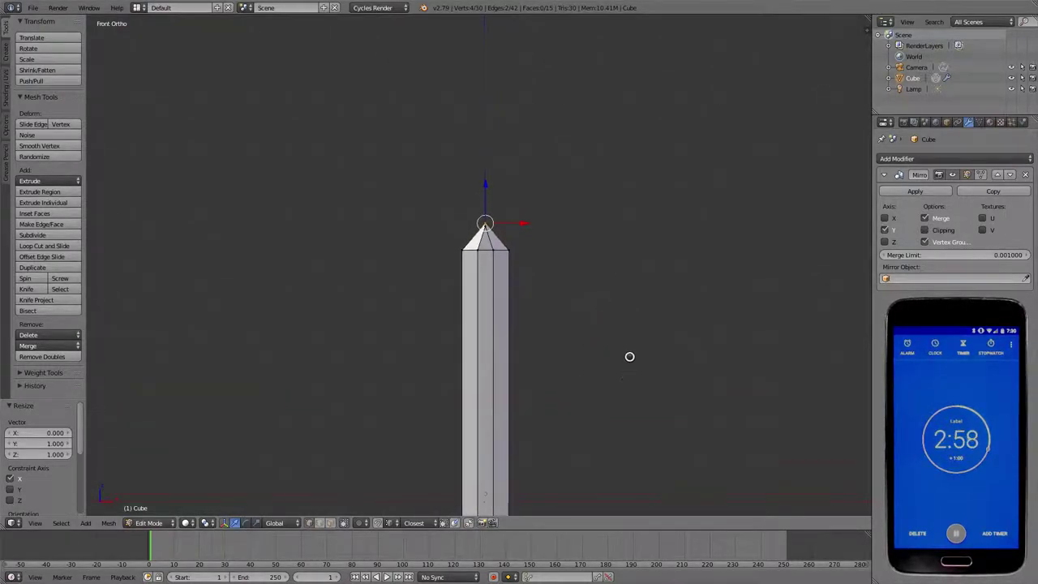
{"action": "middle_click_drag", "start_coordinate": [628, 357], "coordinate": [617, 94], "text": "shift"}
{"action": "middle_click_drag", "start_coordinate": [652, 401], "coordinate": [665, 297], "text": "shift"}
{"action": "scroll", "coordinate": [646, 311], "scroll_direction": "down", "scroll_amount": 3}
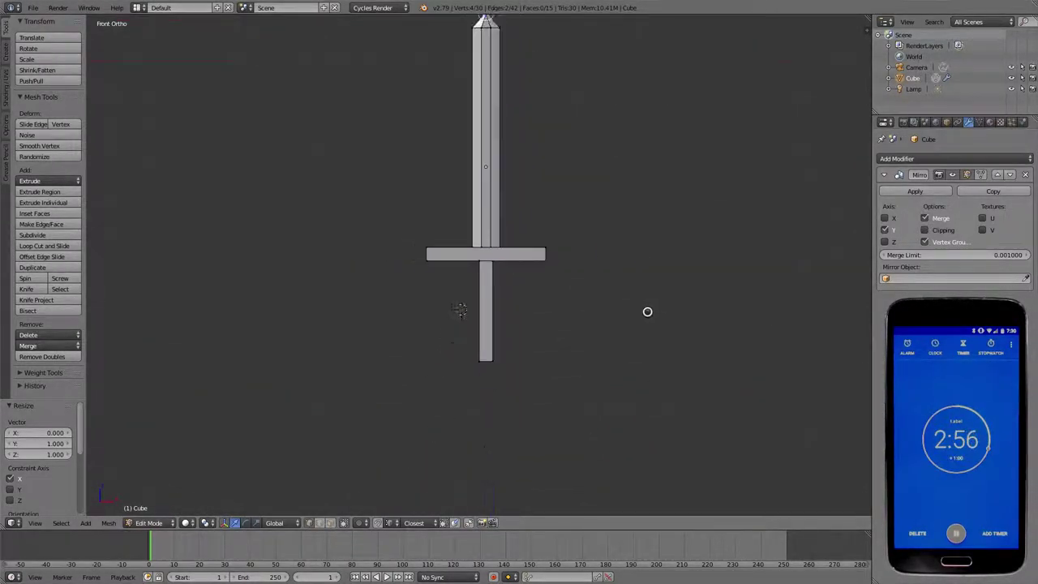
{"action": "scroll", "coordinate": [646, 310], "scroll_direction": "down", "scroll_amount": 1}
{"action": "scroll", "coordinate": [646, 310], "scroll_direction": "up", "scroll_amount": 1}
{"action": "scroll", "coordinate": [624, 313], "scroll_direction": "up", "scroll_amount": 5}
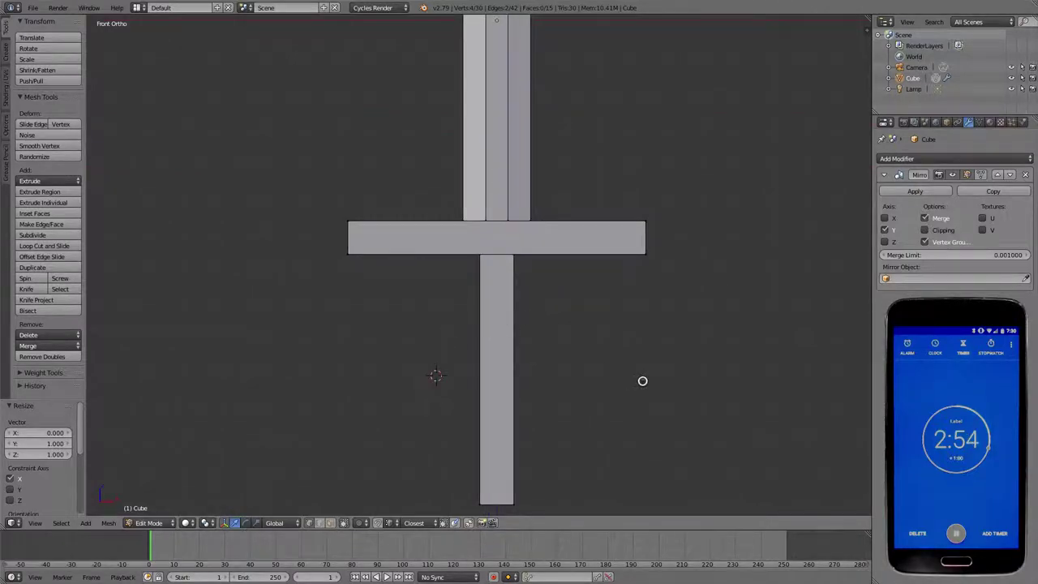
{"action": "middle_click_drag", "start_coordinate": [642, 381], "coordinate": [552, 355]}
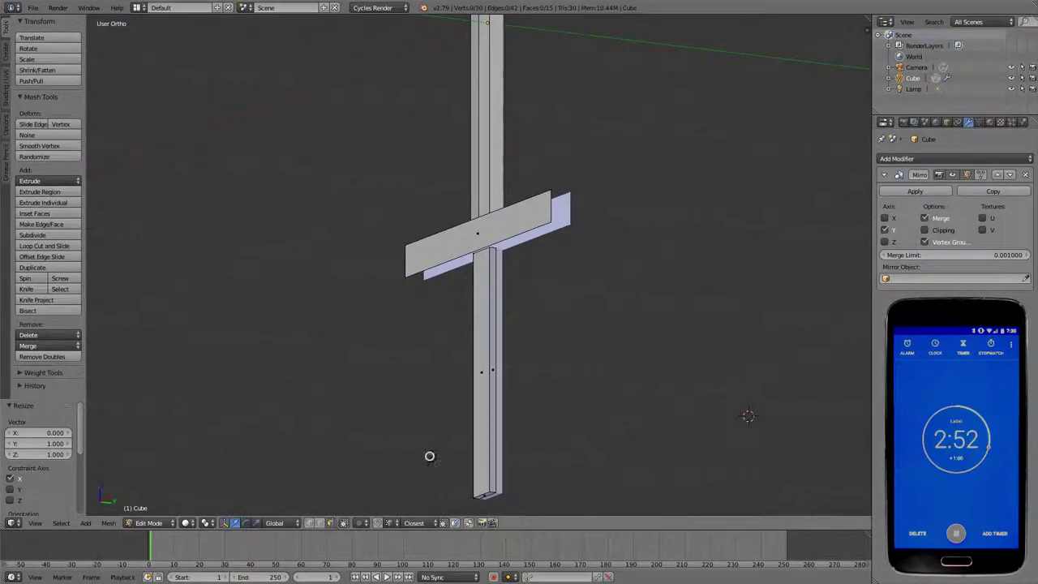
{"action": "middle_click_drag", "start_coordinate": [748, 416], "coordinate": [273, 380]}
Step: Select both grip edge loops and widen them to 1.137 along X from the front
{"action": "right_click", "coordinate": [469, 385], "text": "alt+shift"}
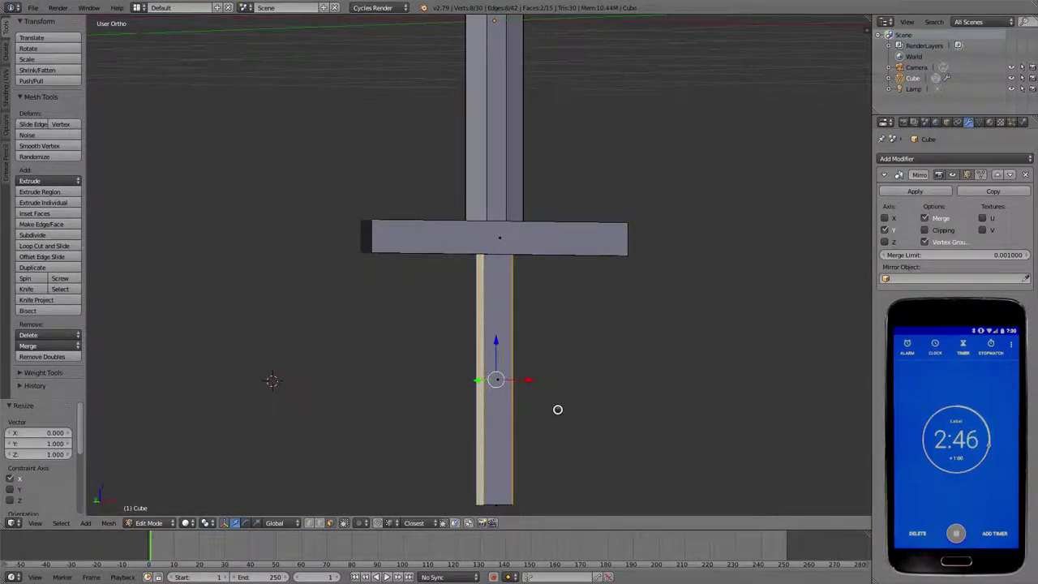
{"action": "key", "text": "KP_1"}
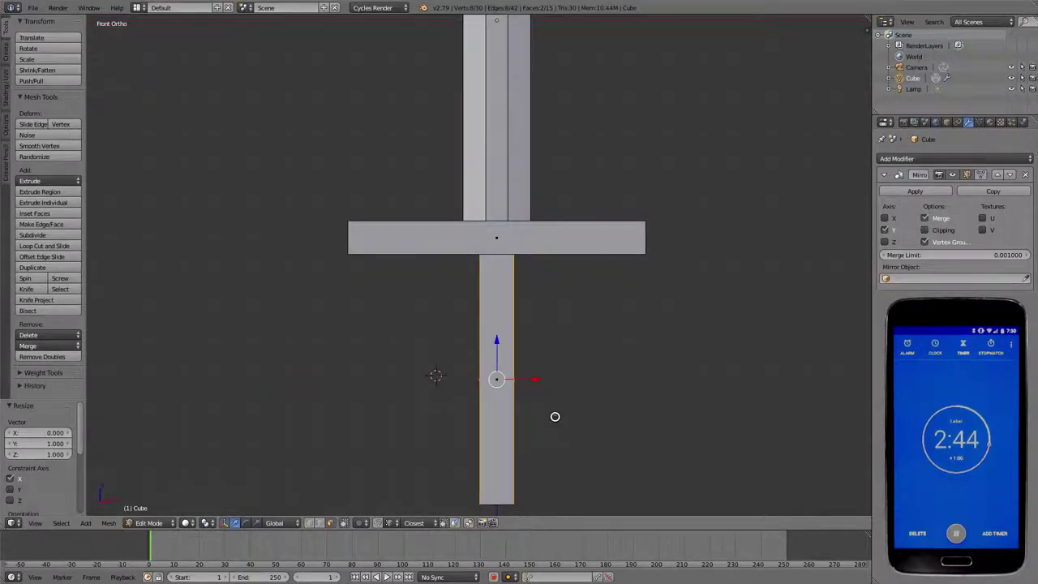
{"action": "mouse_move", "coordinate": [566, 415]}
{"action": "middle_mouse_down", "text": "ctrl"}
{"action": "mouse_move", "coordinate": [568, 382]}
{"action": "mouse_move", "coordinate": [605, 305]}
{"action": "middle_mouse_up", "text": "ctrl"}
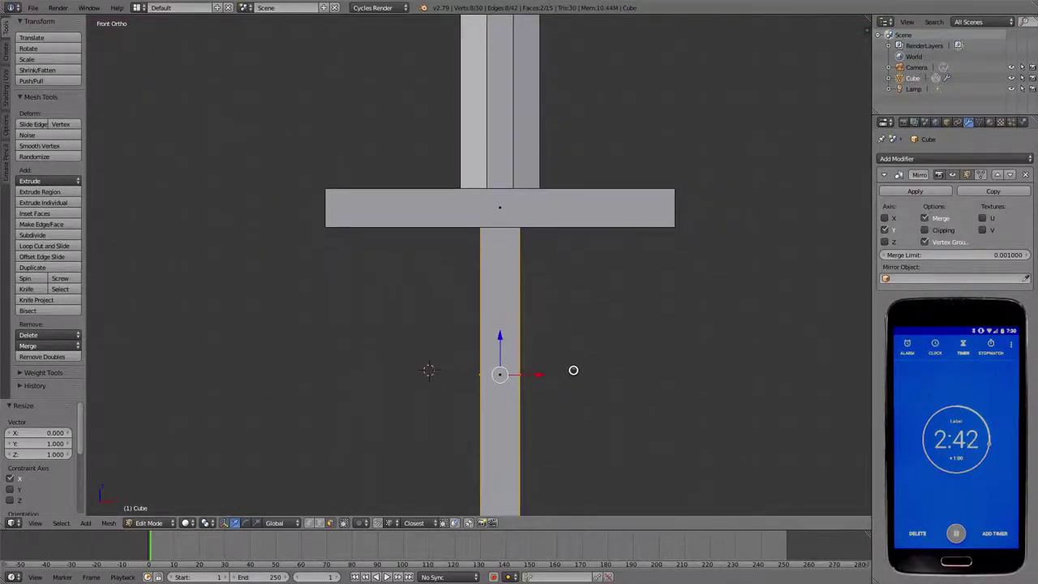
{"action": "scroll", "coordinate": [605, 317], "scroll_direction": "down", "scroll_amount": 5}
{"action": "key", "text": "s"}
{"action": "key", "text": "x"}
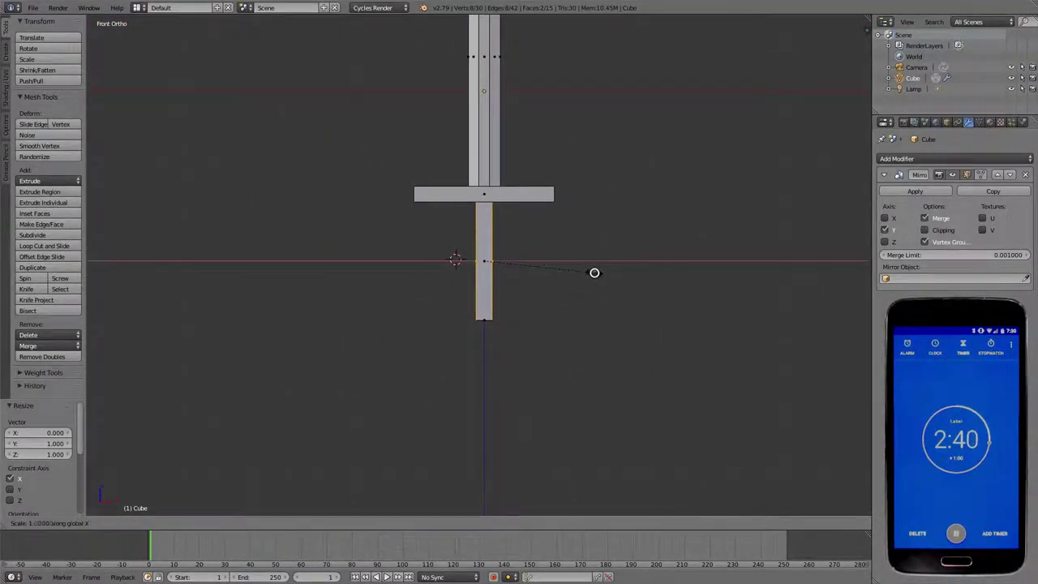
{"action": "left_click", "coordinate": [605, 283]}
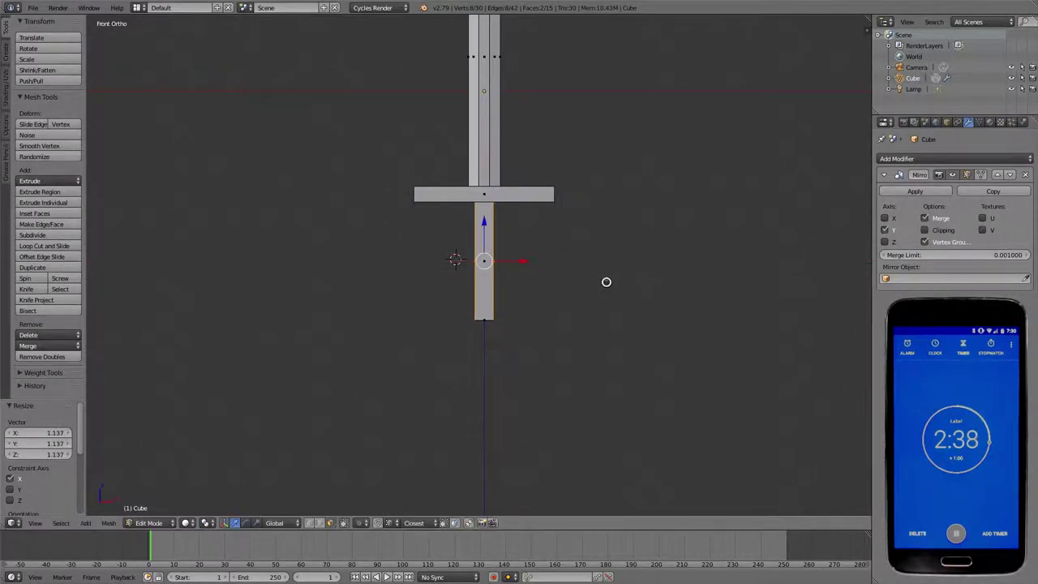
Step: Select the grip's bottom face and orbit around the grip to inspect it
{"action": "scroll", "coordinate": [568, 284], "scroll_direction": "up", "scroll_amount": 5}
{"action": "mouse_move", "coordinate": [549, 285]}
{"action": "middle_mouse_down"}
{"action": "mouse_move", "coordinate": [444, 291]}
{"action": "mouse_move", "coordinate": [563, 276]}
{"action": "mouse_move", "coordinate": [565, 216]}
{"action": "middle_mouse_up"}
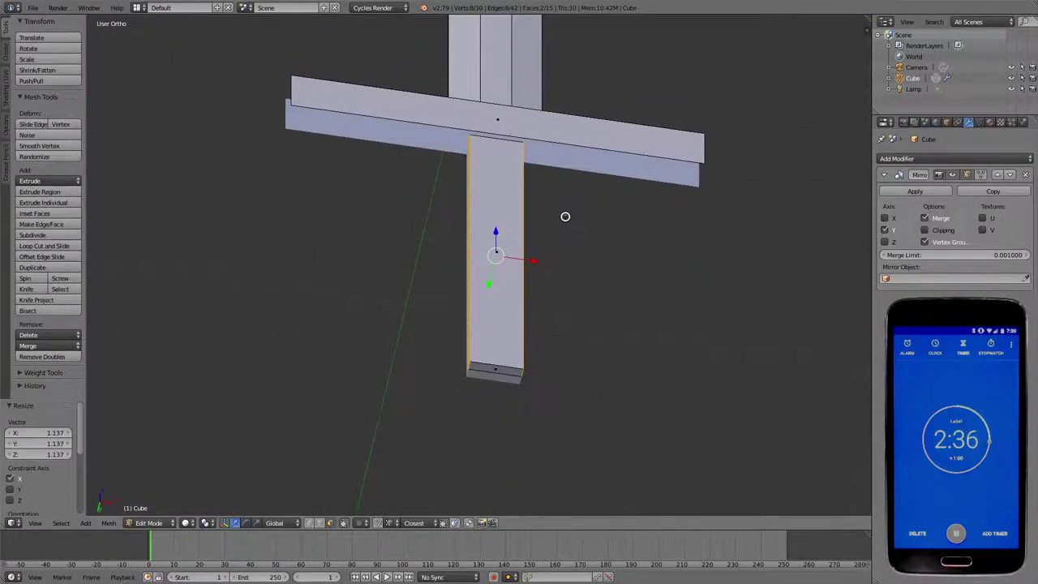
{"action": "right_click", "coordinate": [495, 374]}
{"action": "mouse_move", "coordinate": [580, 364]}
{"action": "middle_mouse_down"}
{"action": "mouse_move", "coordinate": [601, 411]}
{"action": "mouse_move", "coordinate": [603, 452]}
{"action": "mouse_move", "coordinate": [584, 442]}
{"action": "middle_mouse_up"}
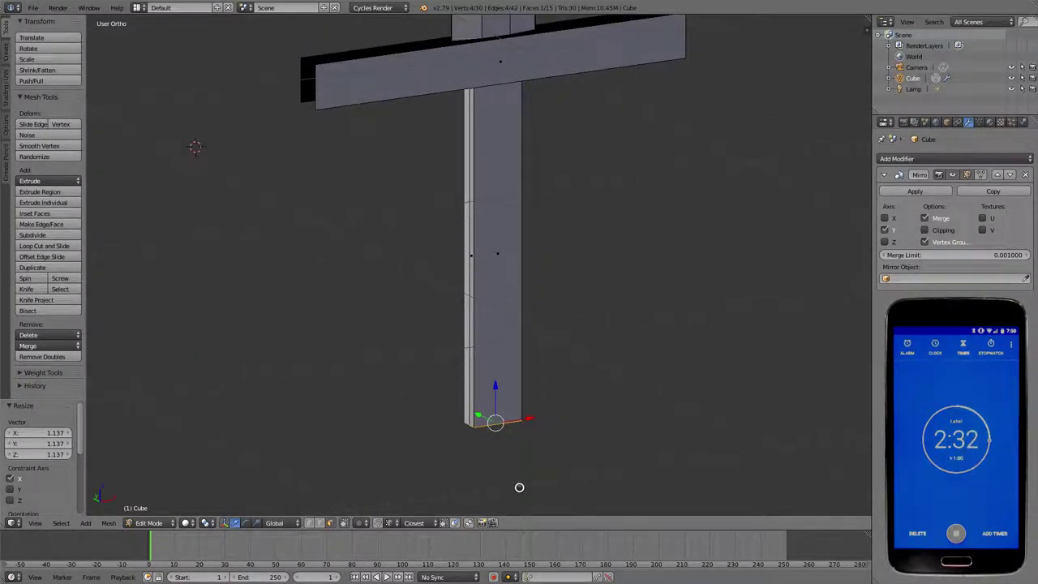
{"action": "mouse_move", "coordinate": [519, 488]}
{"action": "middle_mouse_down"}
{"action": "mouse_move", "coordinate": [577, 268]}
{"action": "mouse_move", "coordinate": [484, 288]}
{"action": "middle_mouse_up"}
Step: Delete the sword object, then undo the deletion and return to Edit Mode
{"action": "key", "text": "Tab"}
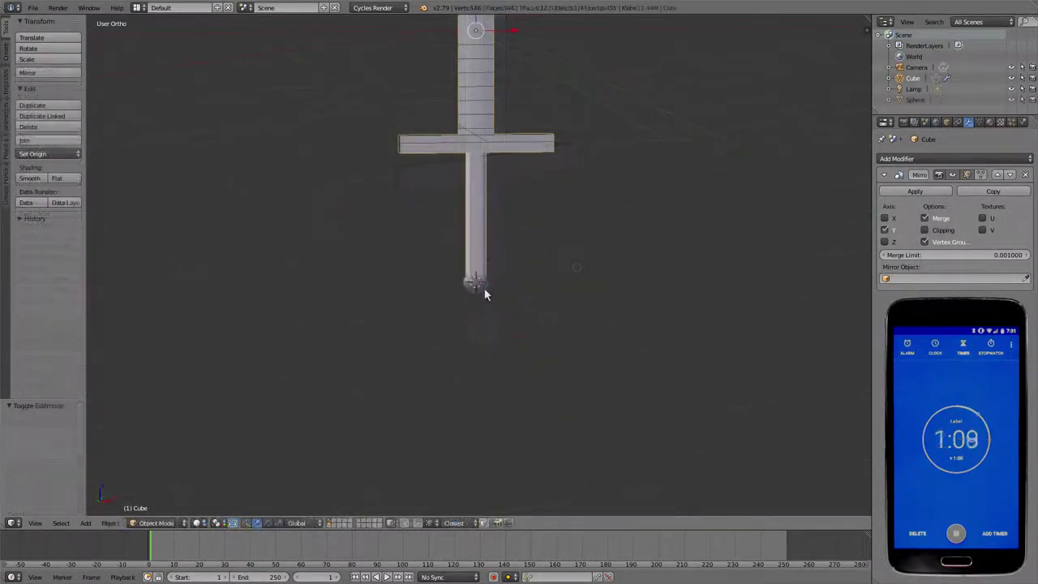
{"action": "key", "text": "x"}
{"action": "left_click", "coordinate": [472, 280]}
{"action": "key", "text": "ctrl+z"}
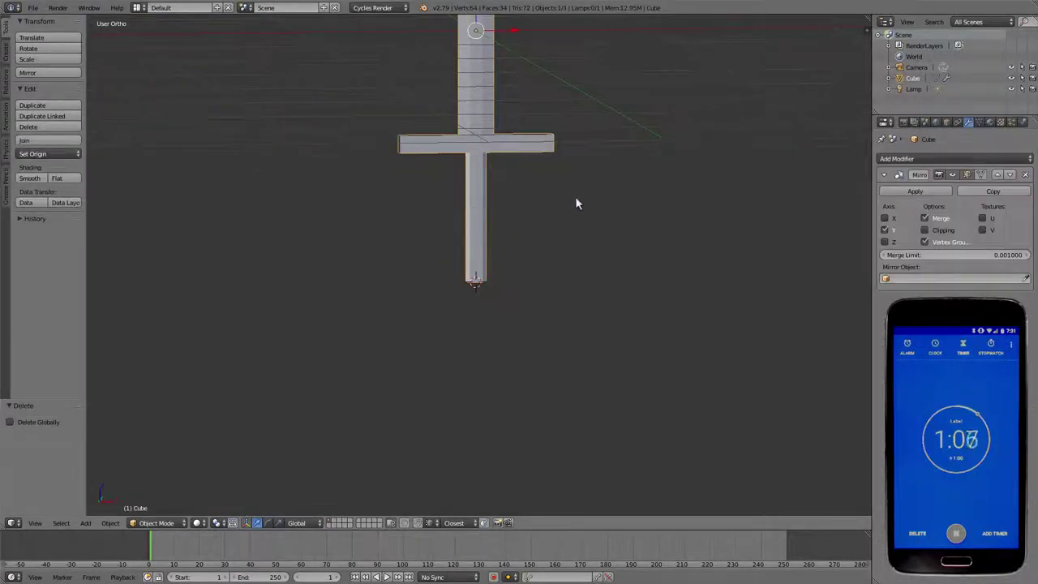
{"action": "key", "text": "Tab"}
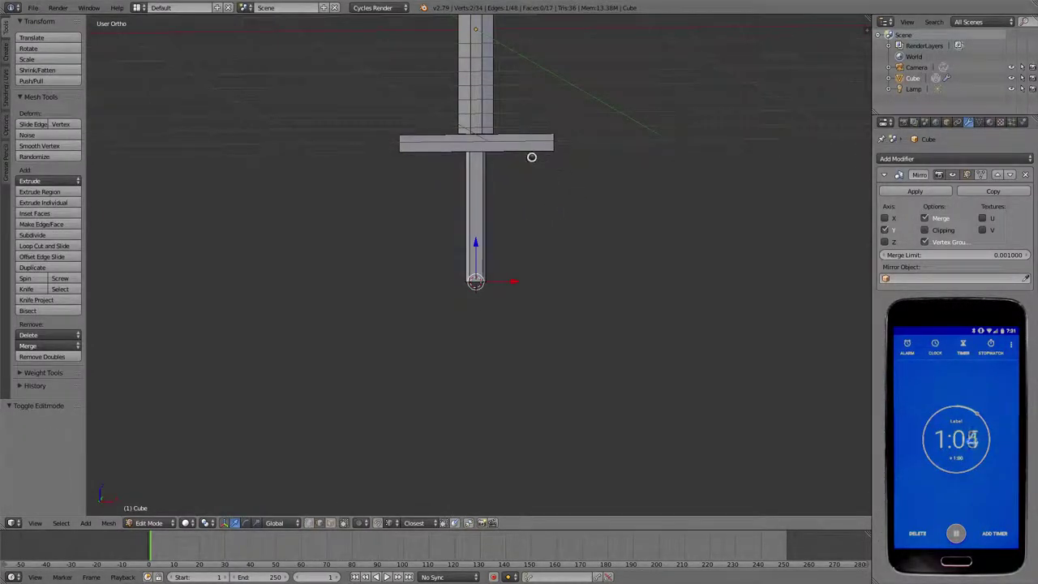
Step: Select a vertex on the crossguard's right end and view the sword side-on from the right
{"action": "key", "text": "KP_3"}
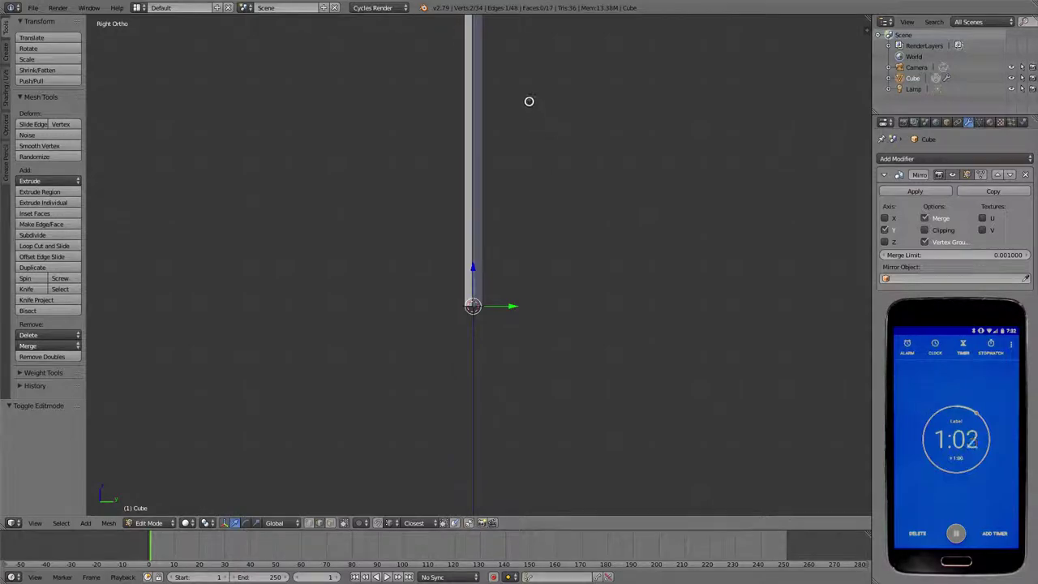
{"action": "mouse_move", "coordinate": [552, 106]}
{"action": "middle_mouse_down"}
{"action": "mouse_move", "coordinate": [593, 424]}
{"action": "mouse_move", "coordinate": [577, 327]}
{"action": "mouse_move", "coordinate": [691, 331]}
{"action": "mouse_move", "coordinate": [639, 357]}
{"action": "mouse_move", "coordinate": [739, 341]}
{"action": "mouse_move", "coordinate": [658, 338]}
{"action": "mouse_move", "coordinate": [641, 326]}
{"action": "middle_mouse_up"}
{"action": "right_click", "coordinate": [582, 302]}
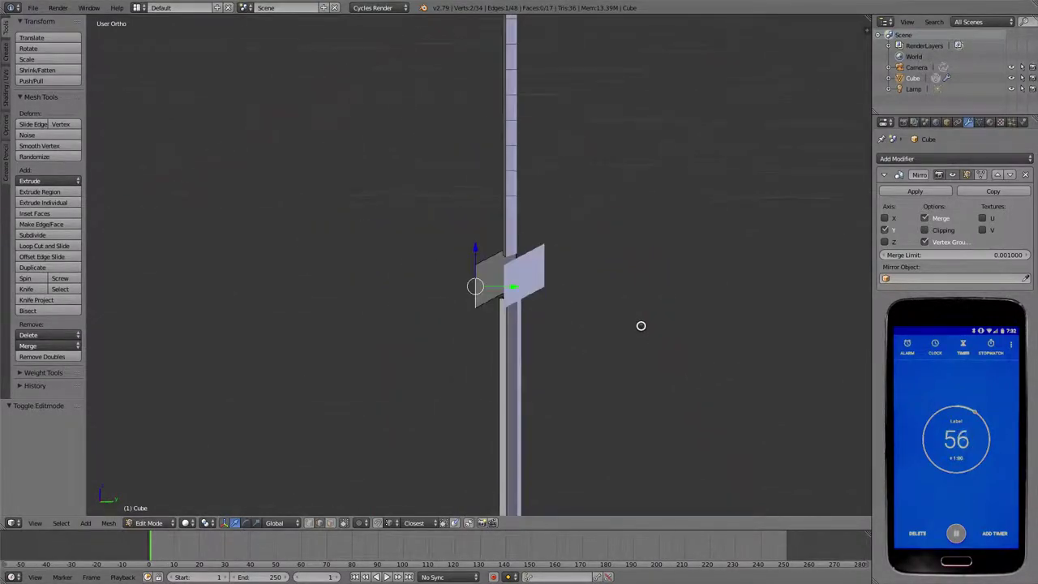
{"action": "key", "text": "KP_0"}
{"action": "key", "text": "KP_1"}
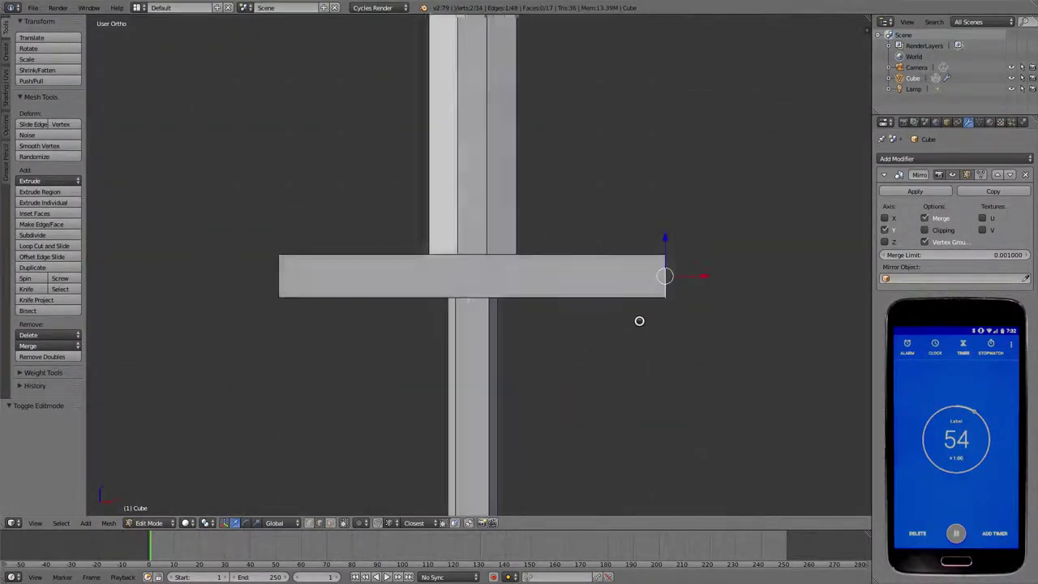
{"action": "key", "text": "KP_3"}
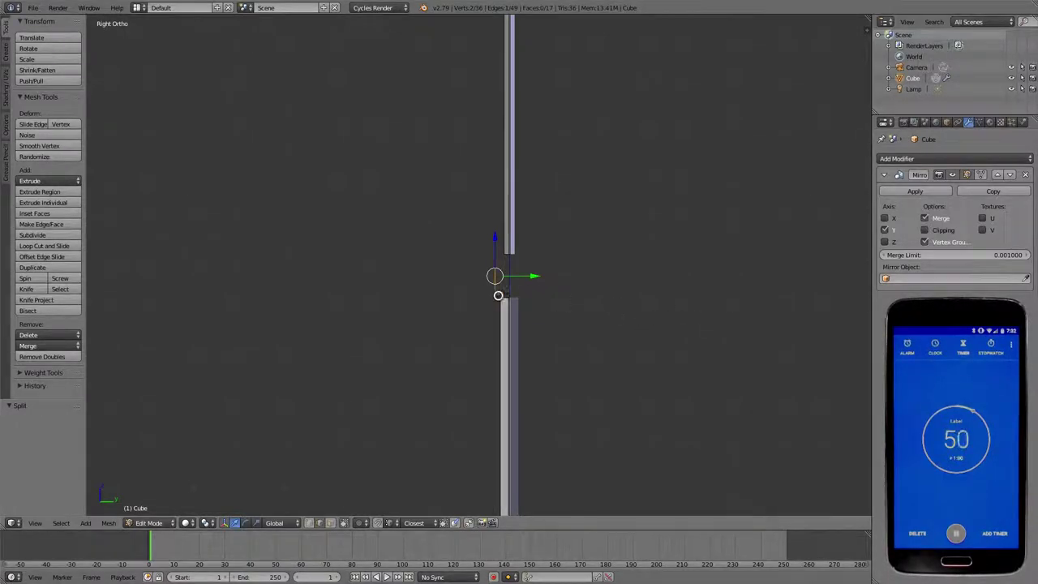
Step: Extrude both crossguard ends along the Y axis to lengthen the bar
{"action": "mouse_move", "coordinate": [589, 329]}
{"action": "middle_mouse_down"}
{"action": "mouse_move", "coordinate": [640, 335]}
{"action": "mouse_move", "coordinate": [591, 334]}
{"action": "mouse_move", "coordinate": [638, 324]}
{"action": "middle_mouse_up"}
{"action": "key", "text": "e"}
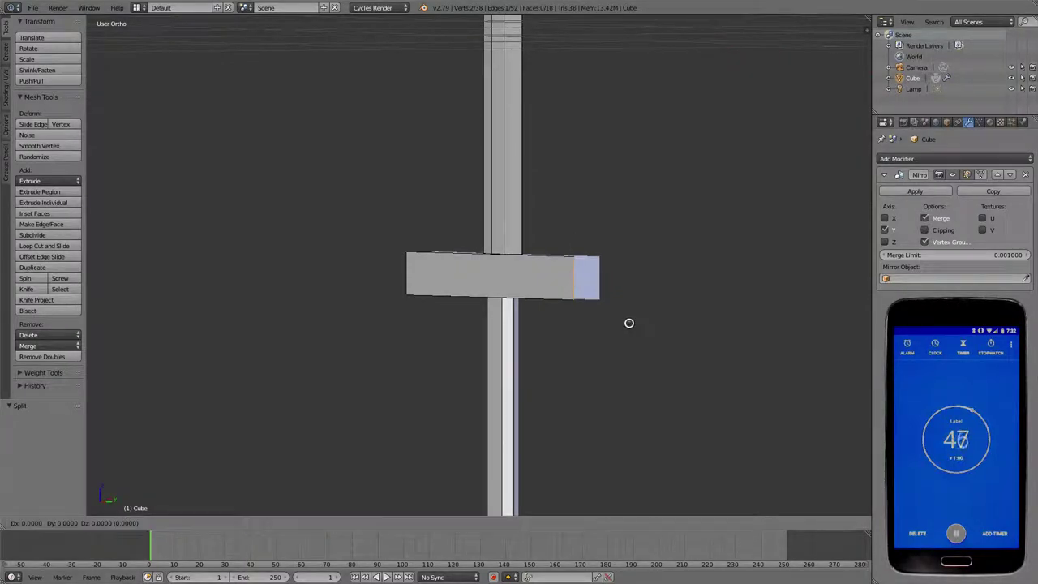
{"action": "key", "text": "y"}
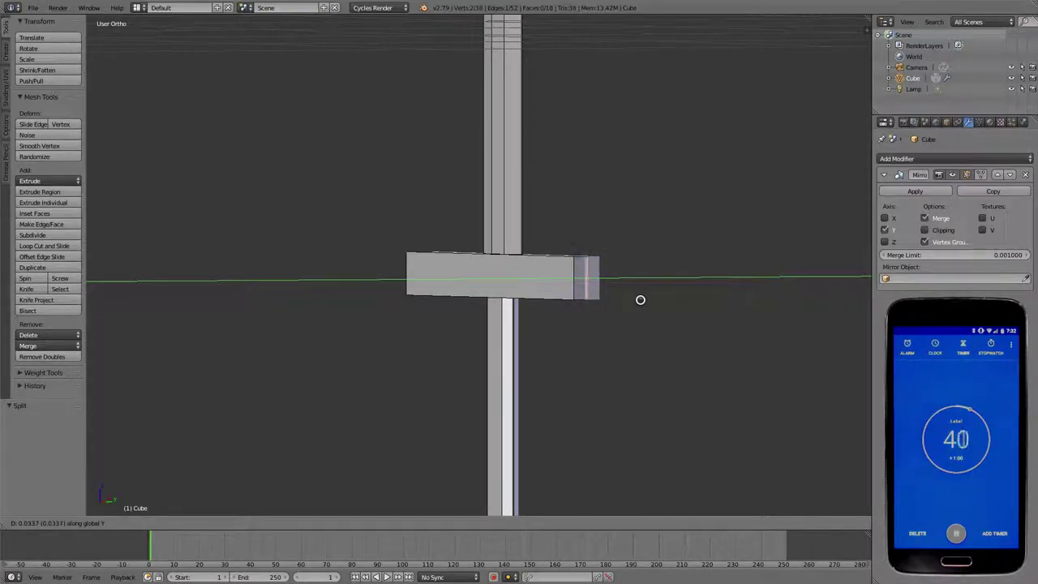
{"action": "left_click", "coordinate": [642, 300]}
{"action": "mouse_move", "coordinate": [642, 299]}
{"action": "middle_mouse_down"}
{"action": "mouse_move", "coordinate": [711, 359]}
{"action": "mouse_move", "coordinate": [790, 333]}
{"action": "middle_mouse_up"}
{"action": "right_click", "coordinate": [411, 281]}
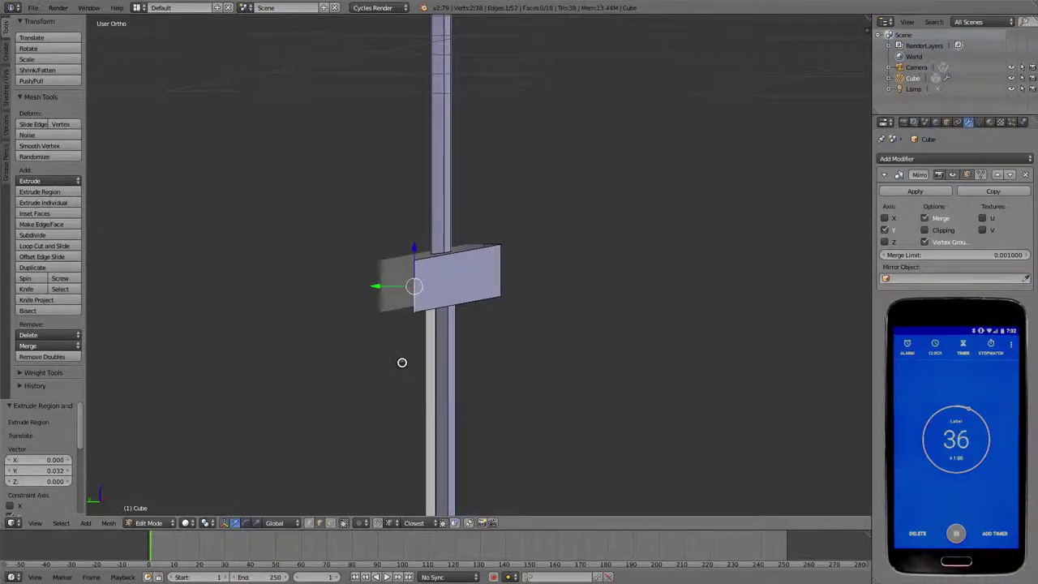
{"action": "key", "text": "e"}
{"action": "key", "text": "y"}
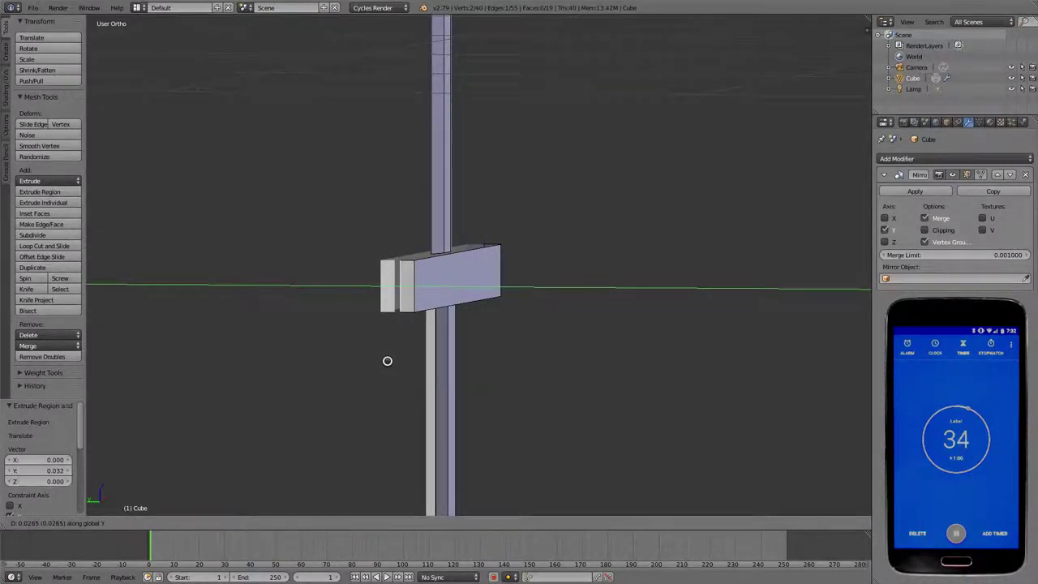
{"action": "left_click", "coordinate": [385, 361]}
Step: Select the bar's left end face and apply a bevel to it
{"action": "mouse_move", "coordinate": [567, 343]}
{"action": "middle_mouse_down"}
{"action": "mouse_move", "coordinate": [568, 378]}
{"action": "mouse_move", "coordinate": [452, 401]}
{"action": "mouse_move", "coordinate": [384, 378]}
{"action": "middle_mouse_up"}
{"action": "left_click", "coordinate": [620, 345]}
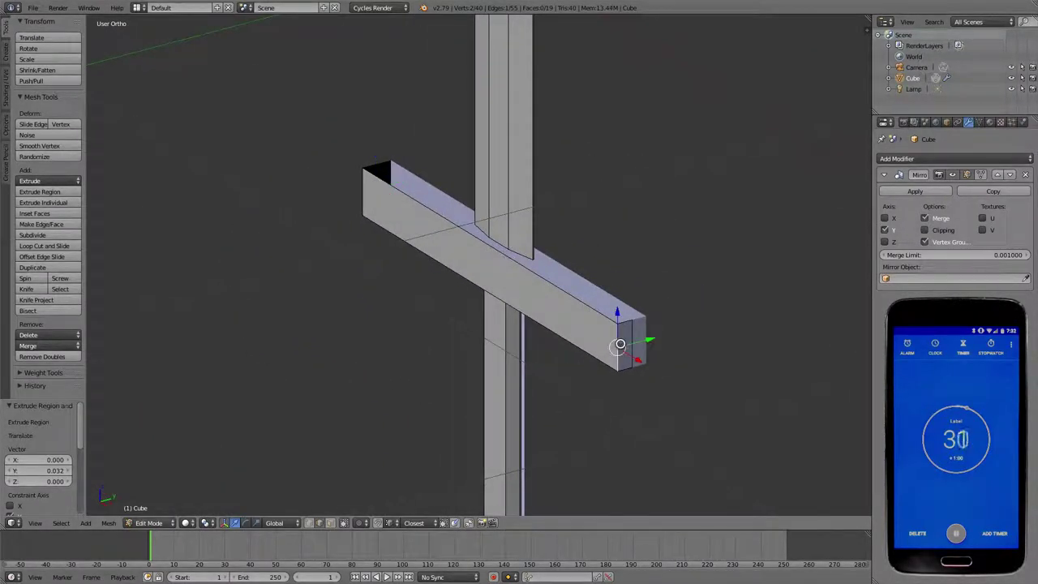
{"action": "right_click", "coordinate": [368, 194], "text": "shift"}
{"action": "mouse_move", "coordinate": [368, 194]}
{"action": "middle_mouse_down"}
{"action": "mouse_move", "coordinate": [519, 319]}
{"action": "mouse_move", "coordinate": [554, 308]}
{"action": "middle_mouse_up"}
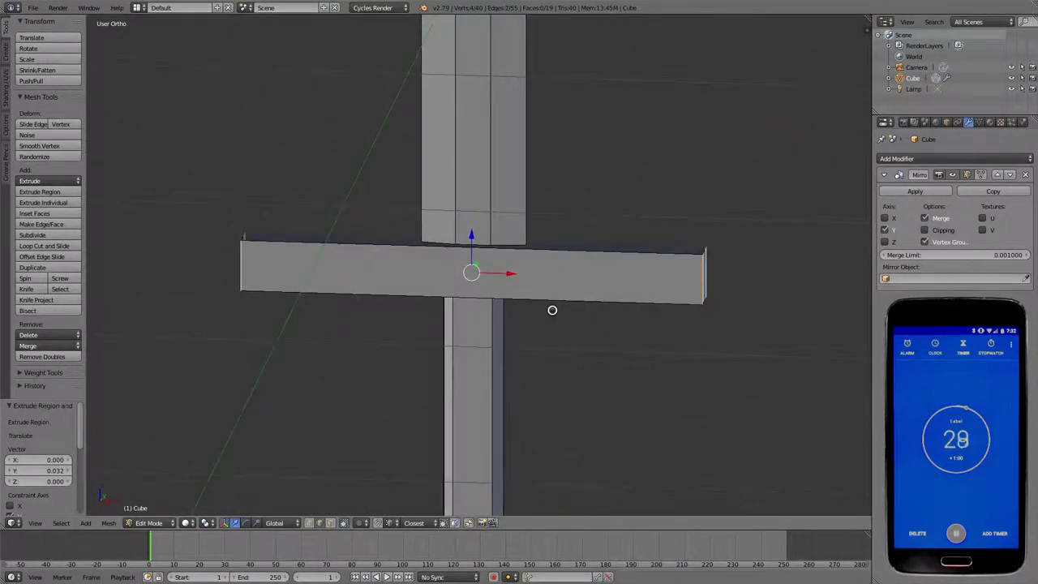
{"action": "key", "text": "ctrl+b"}
{"action": "left_click", "coordinate": [565, 309]}
{"action": "middle_click_drag", "start_coordinate": [463, 325], "coordinate": [600, 339]}
{"action": "mouse_move", "coordinate": [466, 382]}
{"action": "middle_mouse_down"}
{"action": "mouse_move", "coordinate": [561, 375]}
{"action": "mouse_move", "coordinate": [514, 359]}
{"action": "mouse_move", "coordinate": [591, 338]}
{"action": "middle_mouse_up"}
Step: Bevel the crossguard's end edges by 0.020
{"action": "right_click", "coordinate": [699, 280], "text": "shift"}
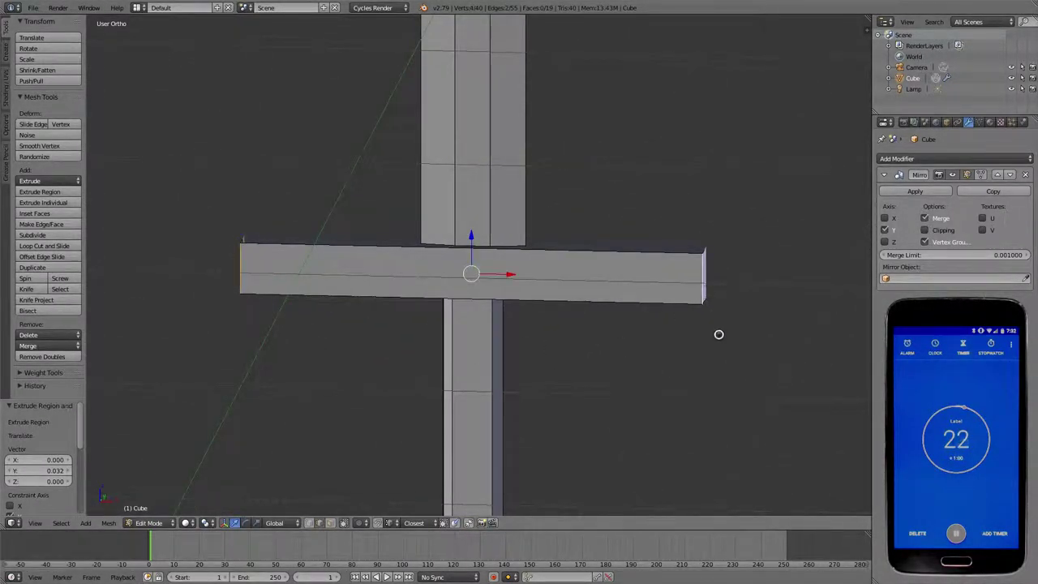
{"action": "key", "text": "ctrl+b"}
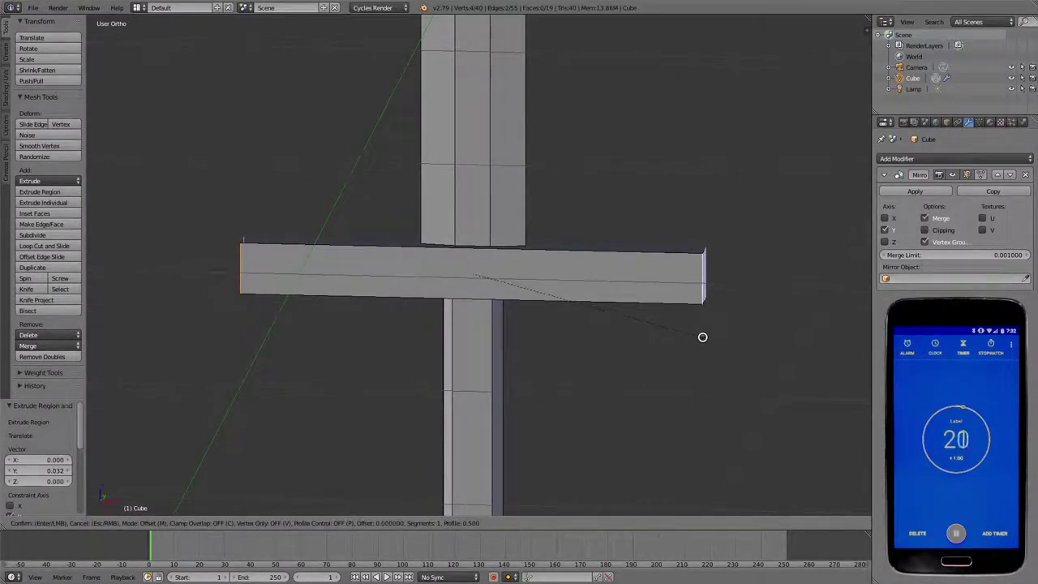
{"action": "key", "text": "Escape"}
{"action": "middle_click_drag", "start_coordinate": [704, 336], "coordinate": [320, 314]}
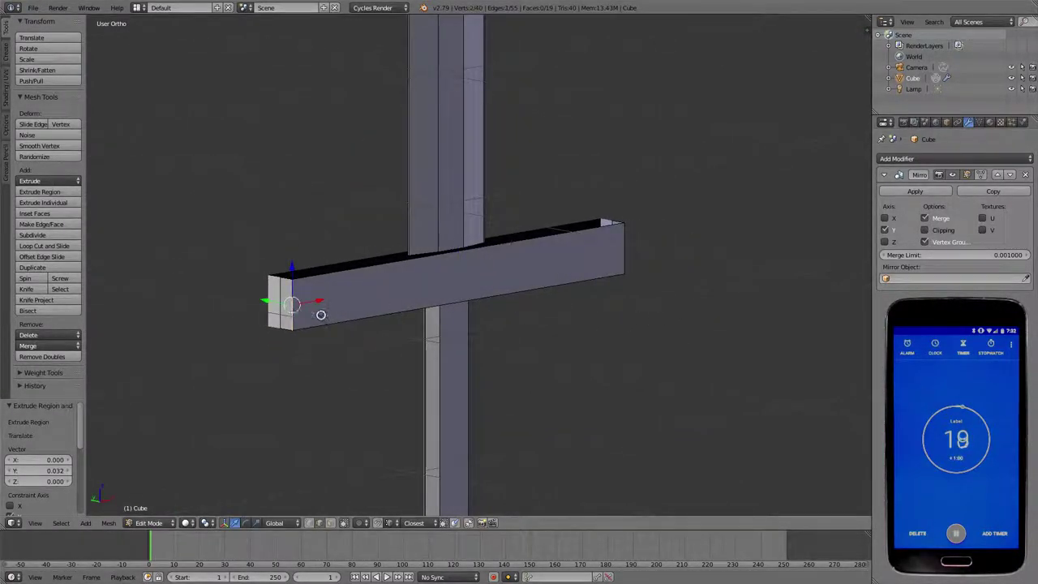
{"action": "key", "text": "ctrl+b"}
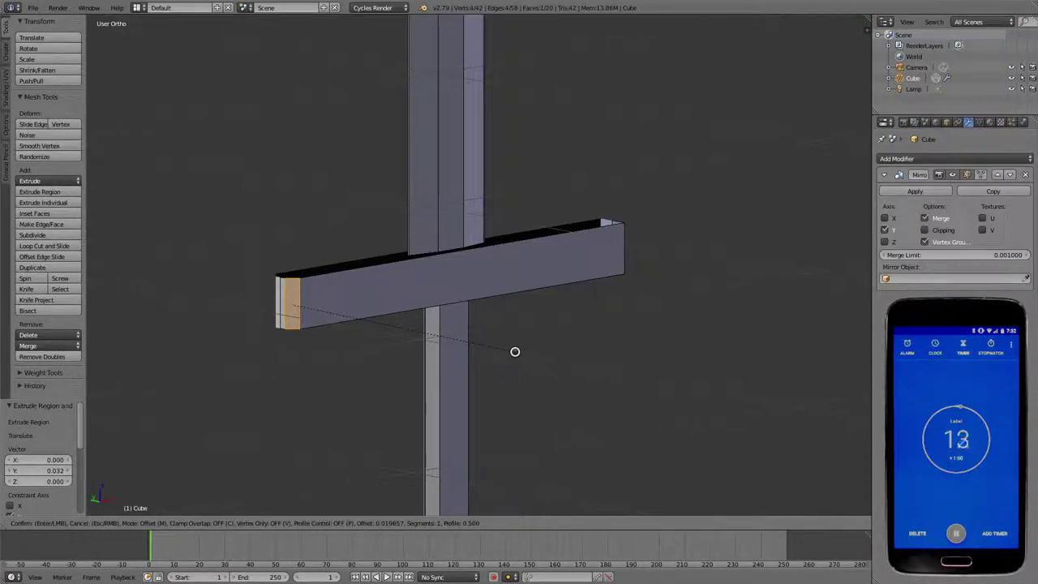
{"action": "left_click", "coordinate": [515, 352]}
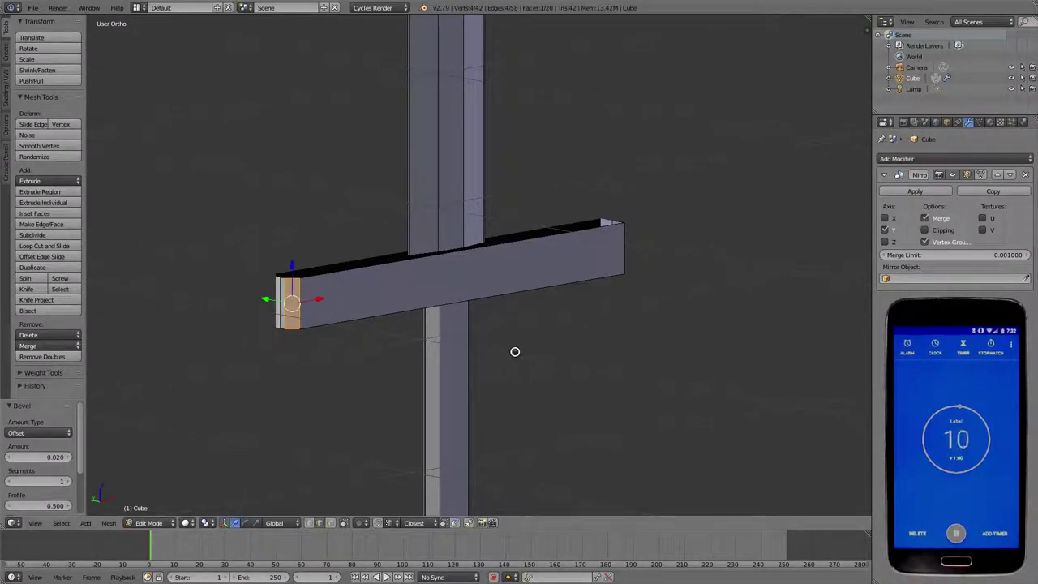
{"action": "mouse_move", "coordinate": [514, 352]}
{"action": "middle_mouse_down"}
{"action": "mouse_move", "coordinate": [417, 355]}
{"action": "mouse_move", "coordinate": [644, 310]}
{"action": "middle_mouse_up"}
Step: Select the edge at the bar's right end and delete the faces there
{"action": "right_click", "coordinate": [664, 308]}
{"action": "key", "text": "ctrl+b"}
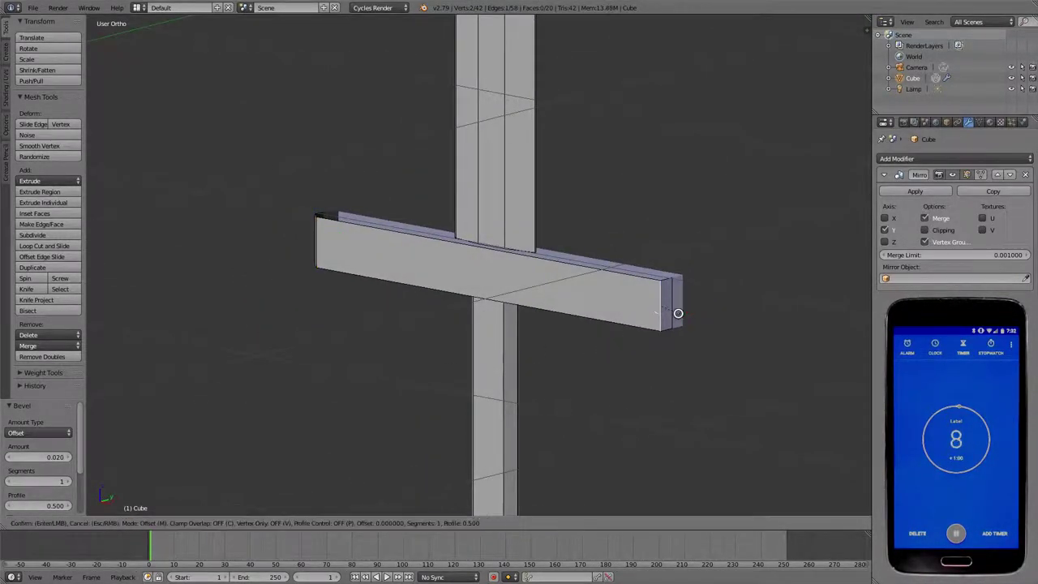
{"action": "key", "text": "Escape"}
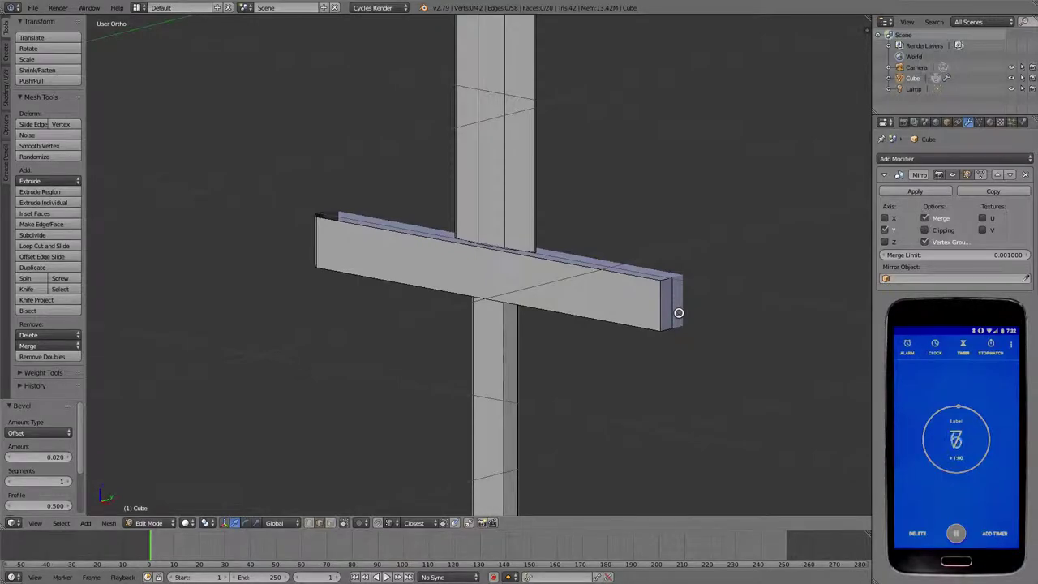
{"action": "right_click", "coordinate": [659, 313]}
{"action": "middle_click_drag", "start_coordinate": [727, 333], "coordinate": [711, 343]}
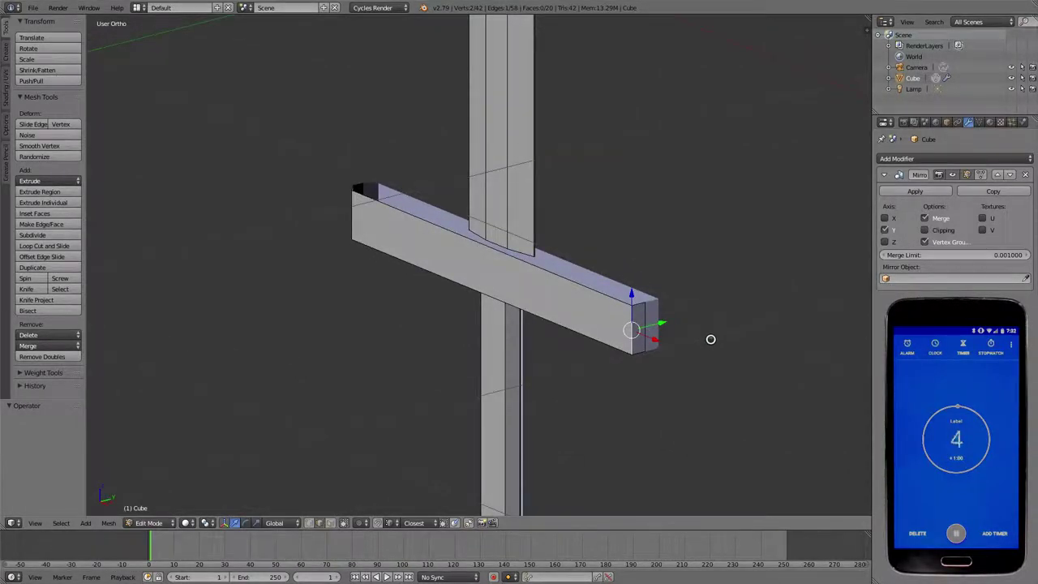
{"action": "key", "text": "x"}
{"action": "left_click", "coordinate": [711, 339]}
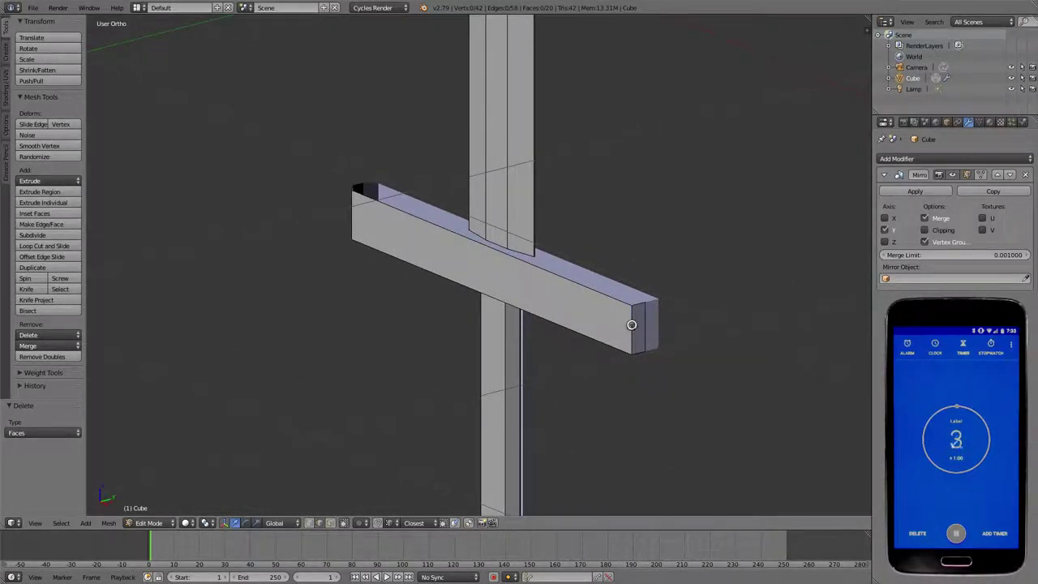
{"action": "right_click", "coordinate": [632, 326]}
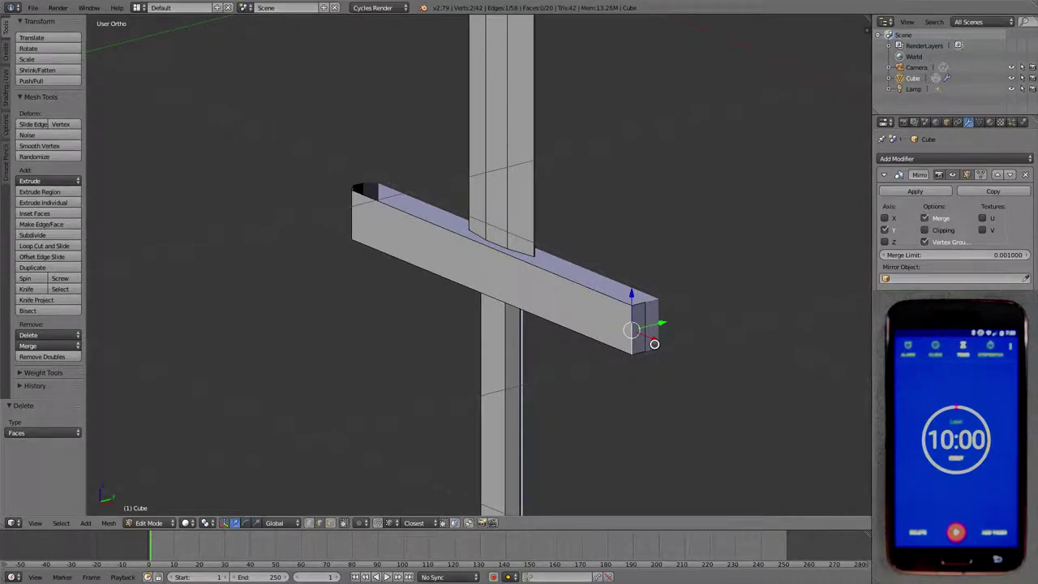
{"action": "mouse_move", "coordinate": [655, 344]}
{"action": "middle_mouse_down"}
{"action": "mouse_move", "coordinate": [748, 370]}
{"action": "mouse_move", "coordinate": [781, 359]}
{"action": "middle_mouse_up"}
{"action": "scroll", "coordinate": [719, 364], "scroll_direction": "down", "scroll_amount": 4}
{"action": "scroll", "coordinate": [610, 297], "scroll_direction": "up", "scroll_amount": 1}
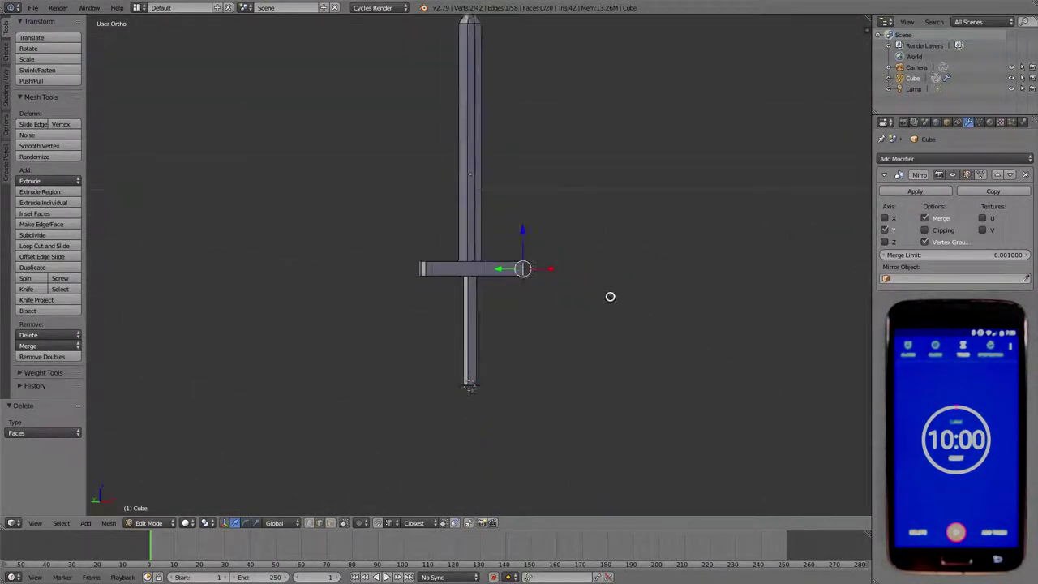
{"action": "mouse_move", "coordinate": [610, 297]}
{"action": "middle_mouse_down"}
{"action": "mouse_move", "coordinate": [796, 301]}
{"action": "mouse_move", "coordinate": [554, 313]}
{"action": "middle_mouse_up"}
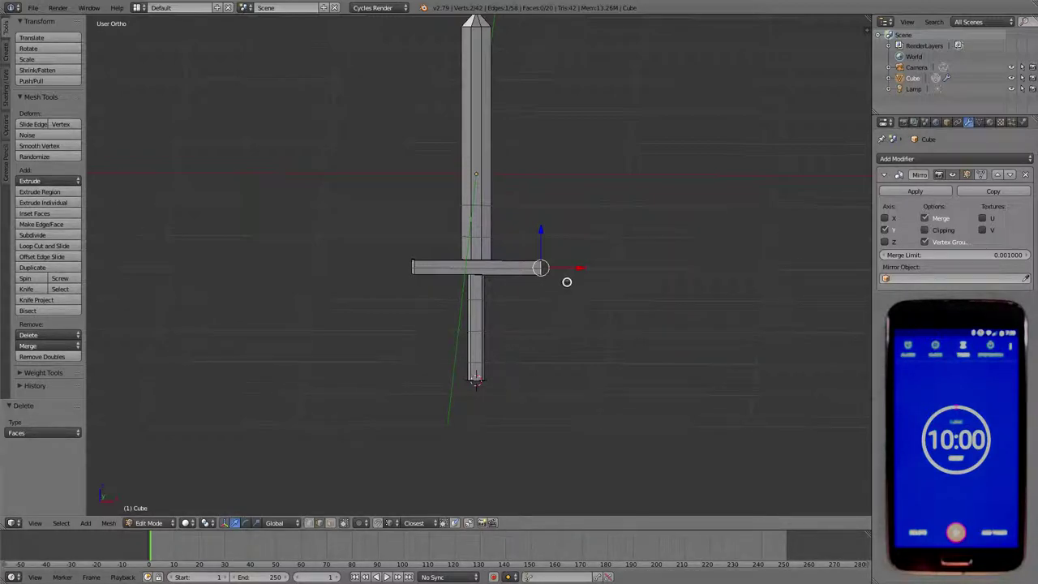
{"action": "scroll", "coordinate": [616, 225], "scroll_direction": "down", "scroll_amount": 1}
{"action": "mouse_move", "coordinate": [598, 187]}
{"action": "middle_mouse_down"}
{"action": "mouse_move", "coordinate": [589, 250]}
{"action": "mouse_move", "coordinate": [616, 260]}
{"action": "middle_mouse_up"}
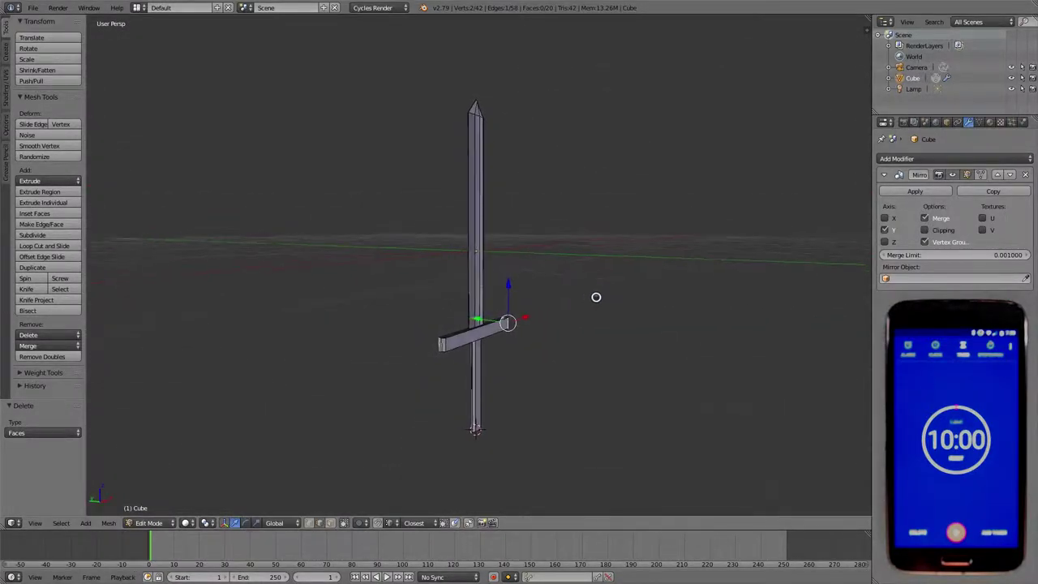
{"action": "mouse_move", "coordinate": [544, 317]}
{"action": "middle_mouse_down"}
{"action": "mouse_move", "coordinate": [531, 352]}
{"action": "mouse_move", "coordinate": [605, 319]}
{"action": "mouse_move", "coordinate": [619, 292]}
{"action": "middle_mouse_up"}
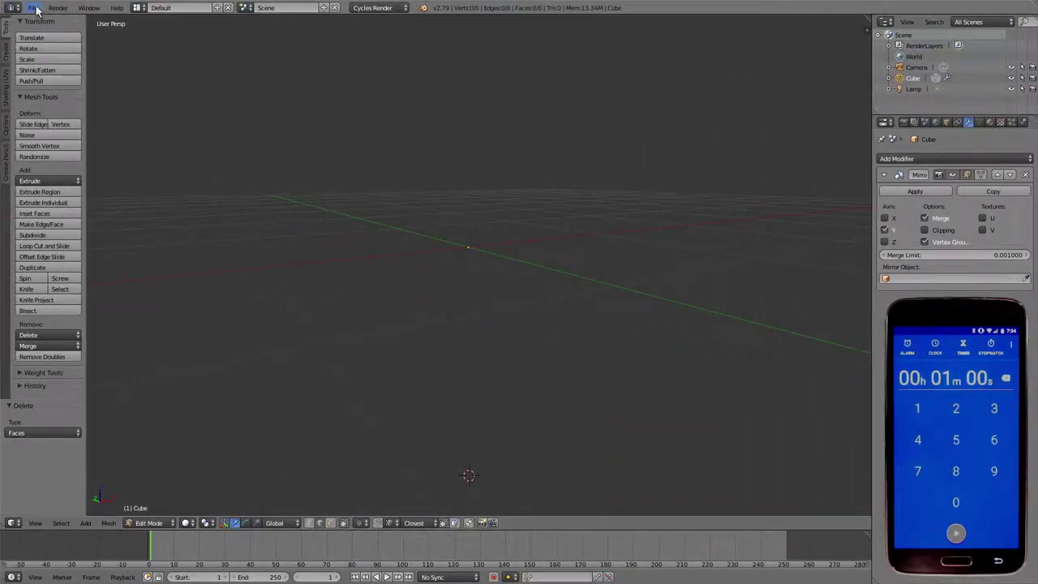
Step: Reset Blender with File > Load Factory Settings to get the default cube scene
{"action": "left_click", "coordinate": [32, 7]}
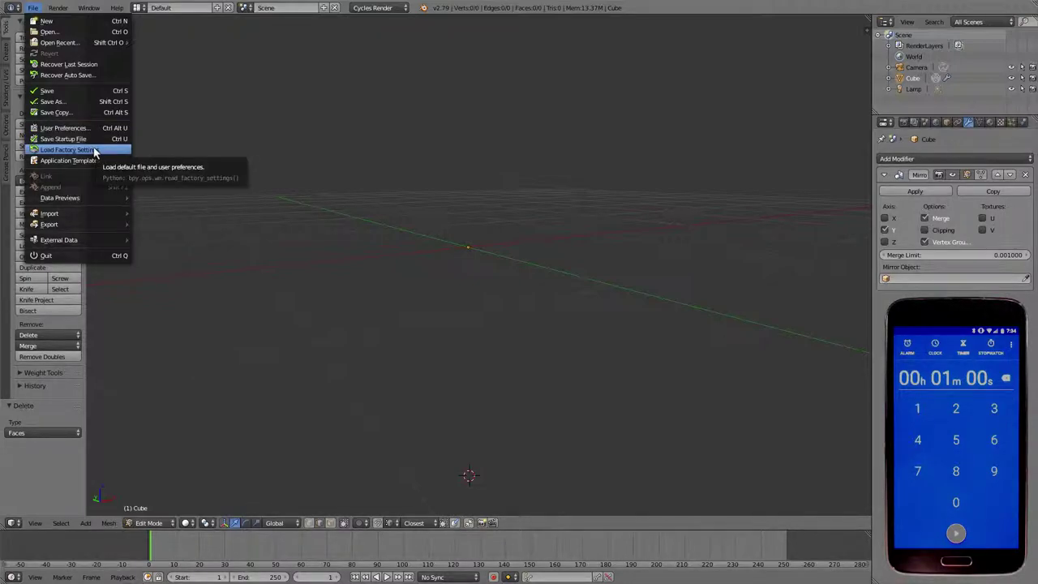
{"action": "left_click", "coordinate": [90, 21]}
{"action": "left_click", "coordinate": [105, 34]}
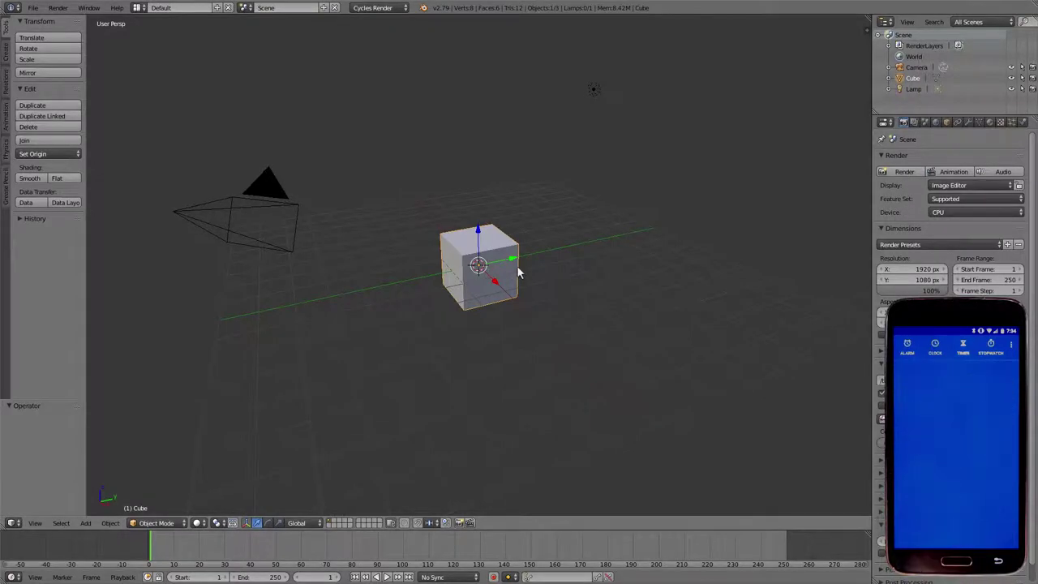
Step: Add a centred vertical loop cut around the cube in Edit Mode
{"action": "key", "text": "Tab"}
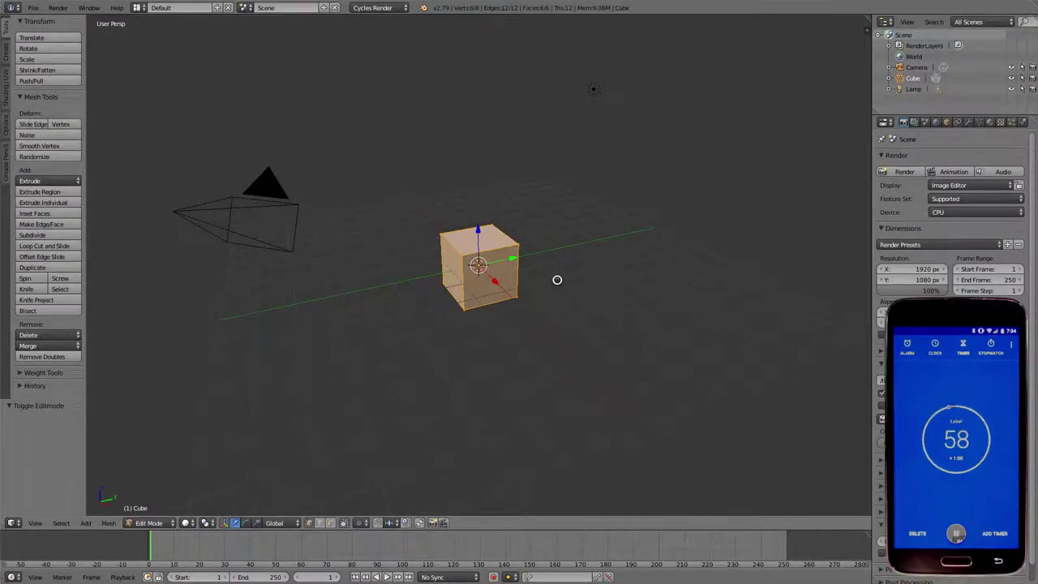
{"action": "key", "text": "ctrl+r"}
{"action": "left_click", "coordinate": [492, 273]}
{"action": "right_click", "coordinate": [492, 272]}
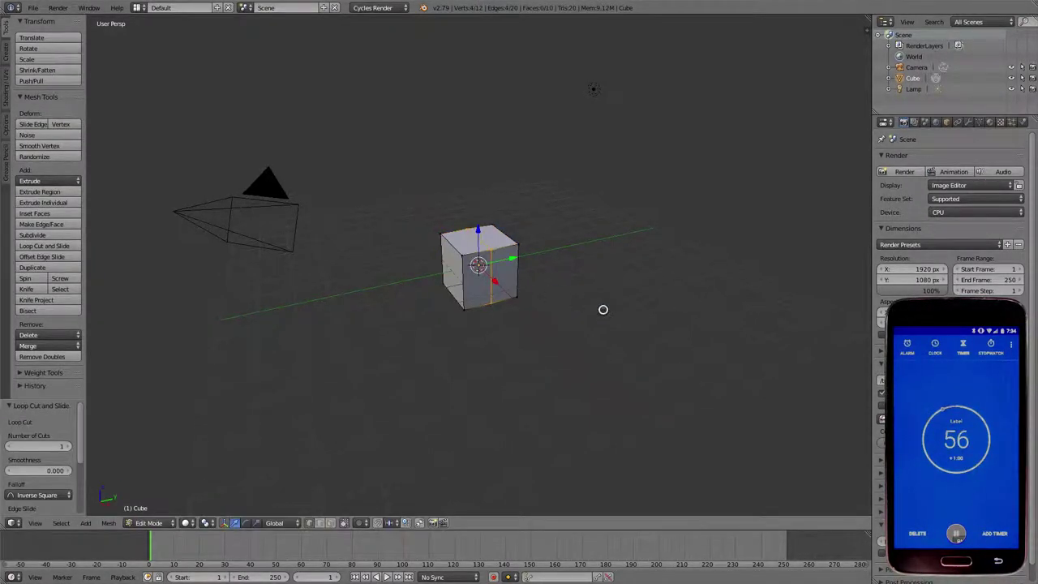
{"action": "middle_click_drag", "start_coordinate": [607, 267], "coordinate": [554, 295]}
{"action": "scroll", "coordinate": [572, 273], "scroll_direction": "up", "scroll_amount": 4}
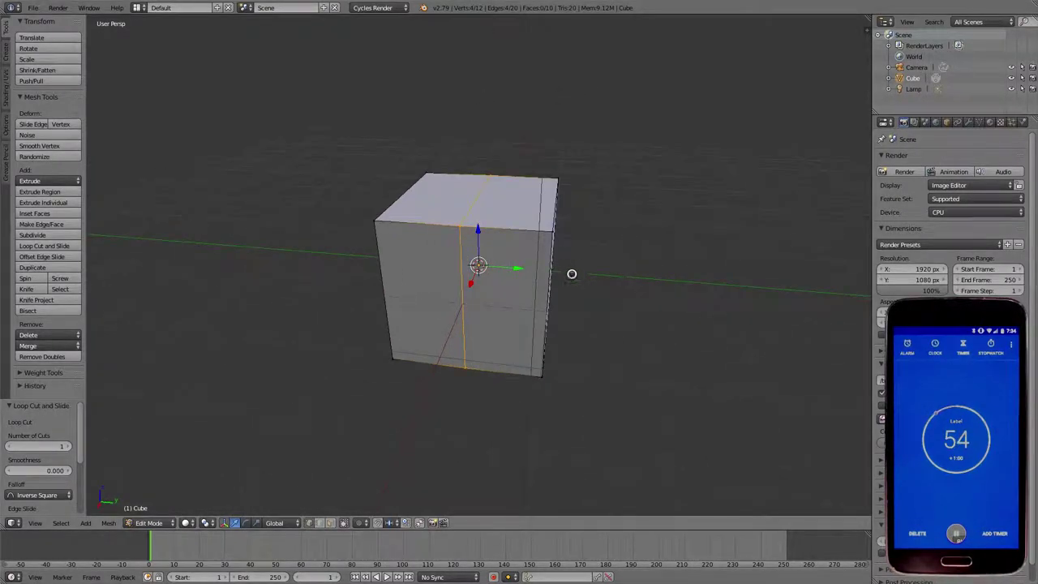
{"action": "key", "text": "a"}
{"action": "key", "text": "Tab"}
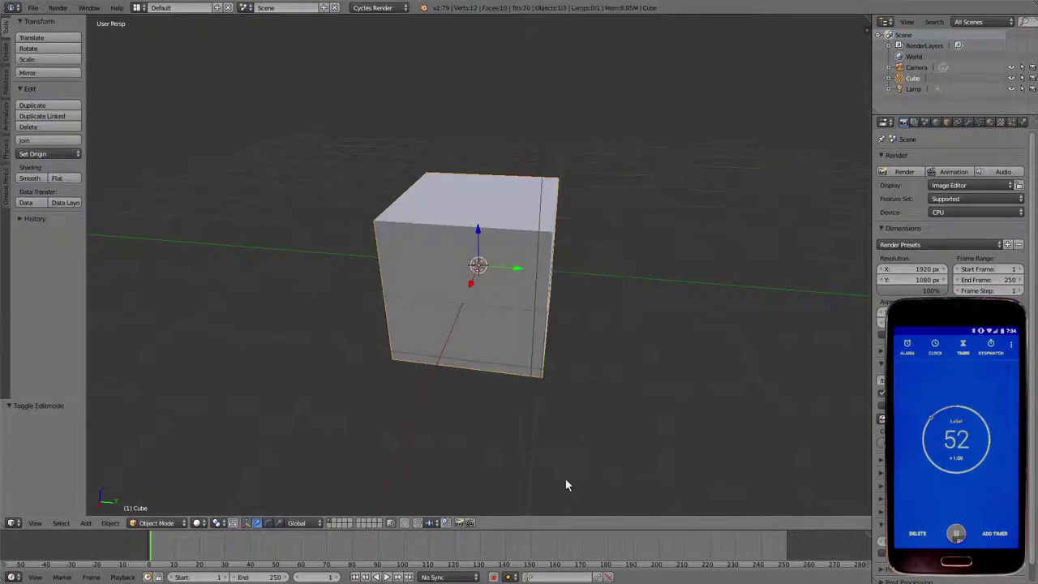
{"action": "key", "text": "Tab"}
Step: In wireframe Right Ortho view, box-select the cube's right half and delete its faces
{"action": "key", "text": "z"}
{"action": "key", "text": "KP_3"}
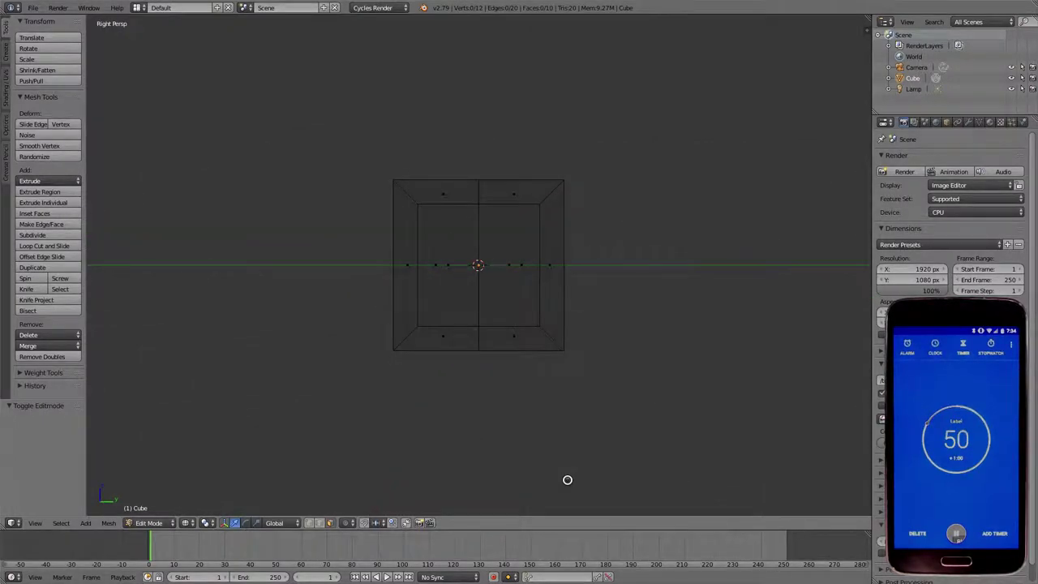
{"action": "key", "text": "KP_5"}
{"action": "key", "text": "b"}
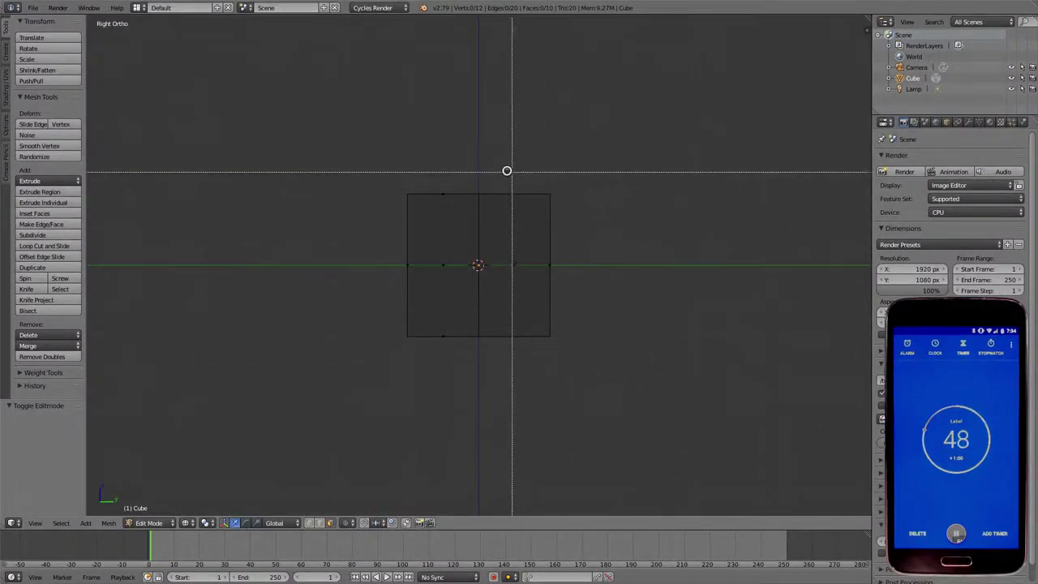
{"action": "left_click_drag", "start_coordinate": [466, 169], "coordinate": [677, 438]}
{"action": "key", "text": "x"}
{"action": "left_click", "coordinate": [672, 378]}
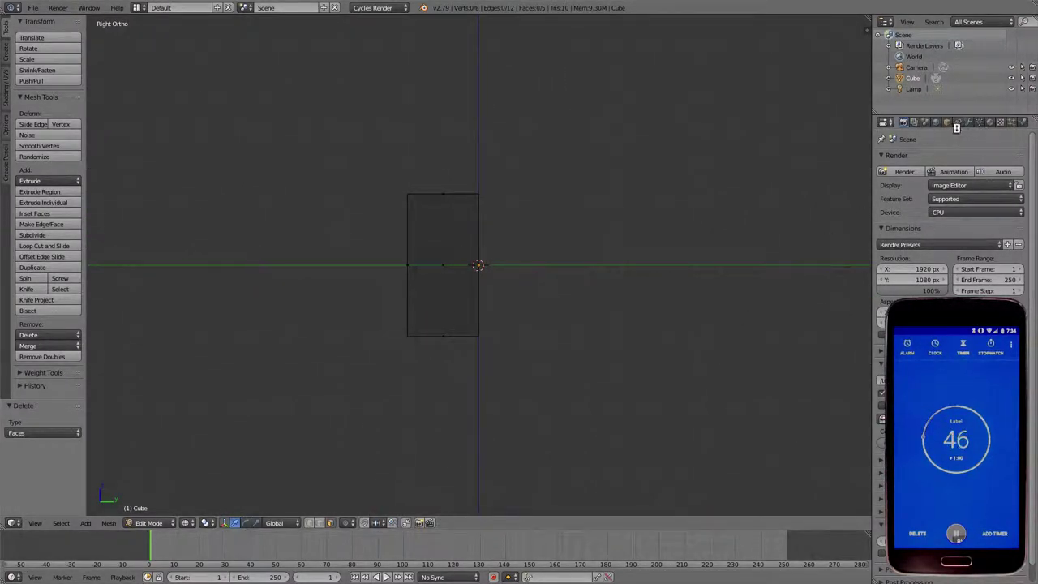
Step: Add a Mirror modifier and switch its axis from X to Y
{"action": "left_click", "coordinate": [968, 122]}
{"action": "left_click", "coordinate": [936, 158]}
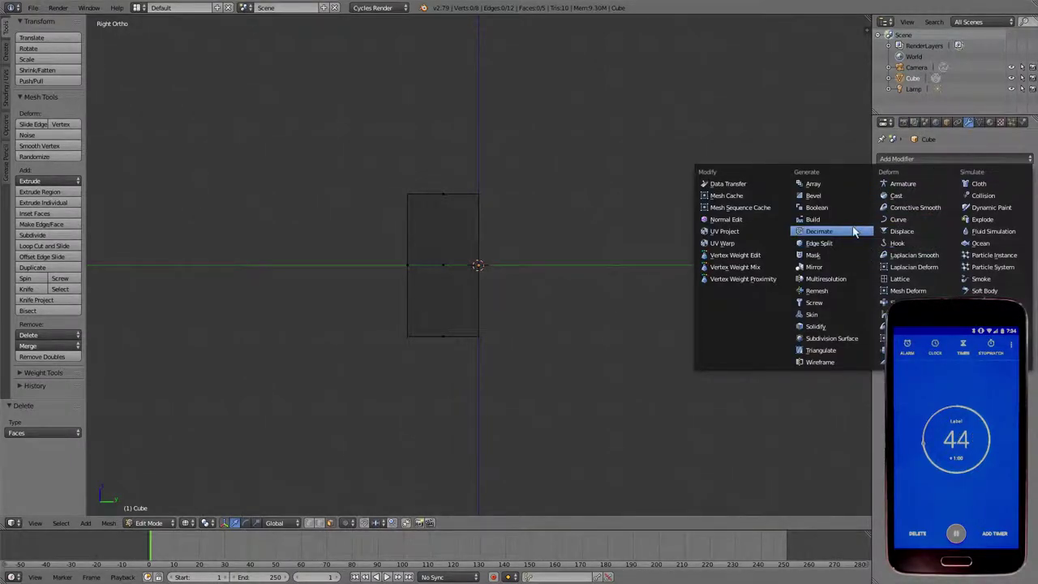
{"action": "left_click", "coordinate": [843, 267]}
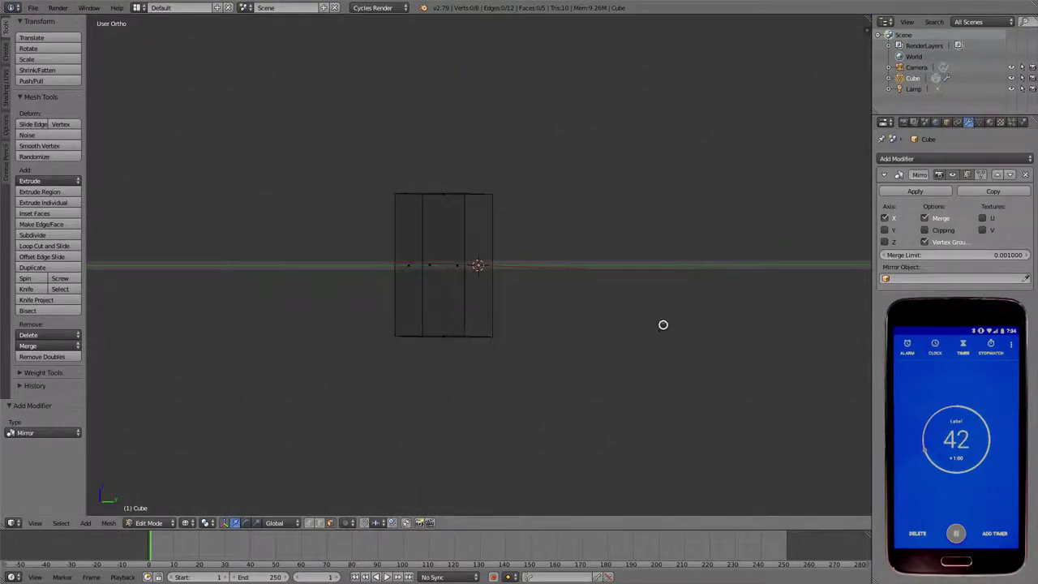
{"action": "left_click", "coordinate": [885, 218]}
{"action": "left_click", "coordinate": [885, 230]}
{"action": "middle_click_drag", "start_coordinate": [616, 341], "coordinate": [716, 286]}
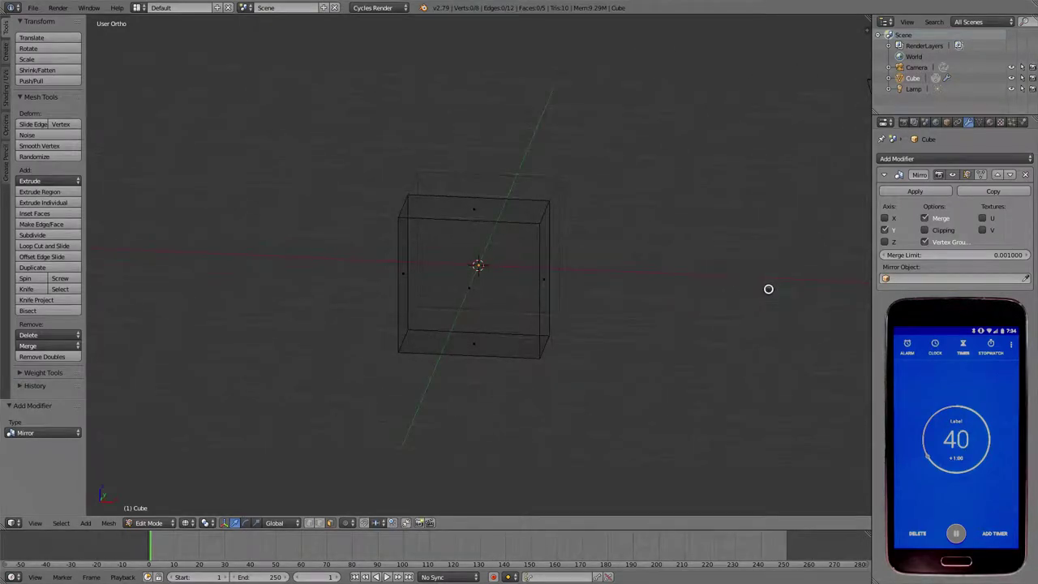
Step: In solid shading and front view, add a horizontal loop cut slid near the cube's bottom
{"action": "key", "text": "z"}
{"action": "scroll", "coordinate": [690, 280], "scroll_direction": "up", "scroll_amount": 1}
{"action": "scroll", "coordinate": [637, 268], "scroll_direction": "up", "scroll_amount": 3}
{"action": "key", "text": "KP_1"}
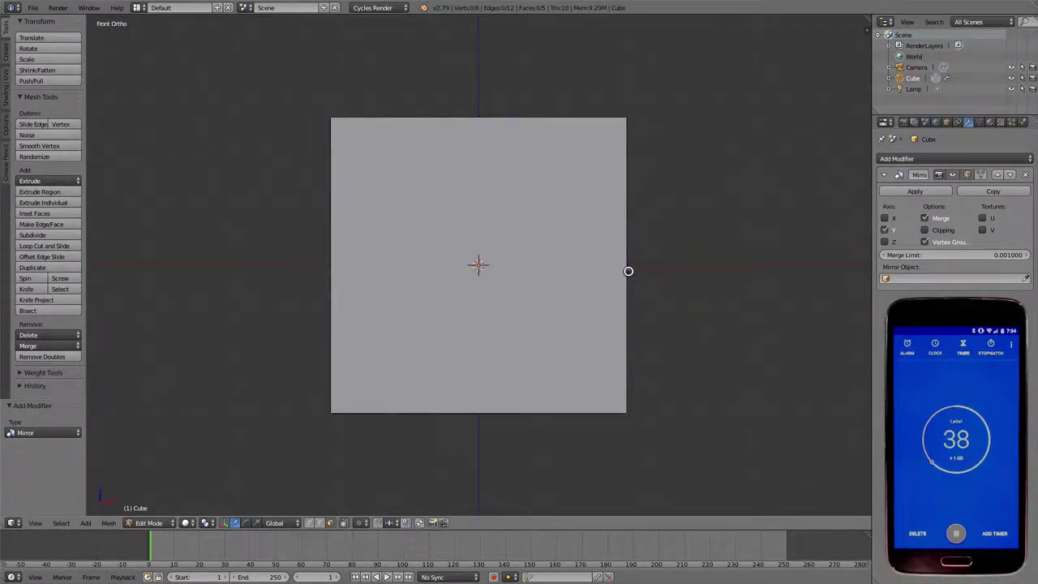
{"action": "key", "text": "ctrl+r"}
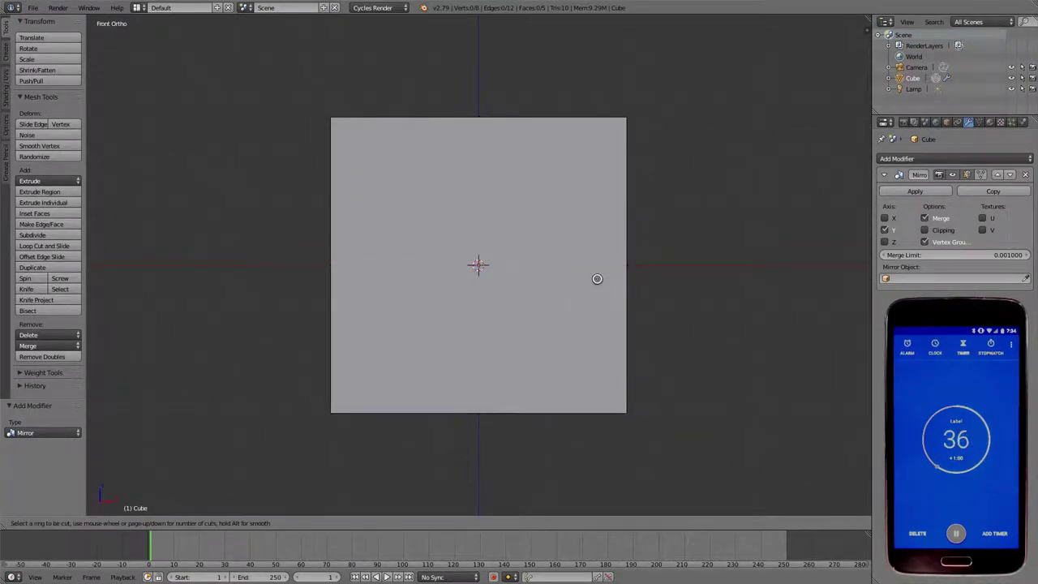
{"action": "left_click", "coordinate": [616, 295]}
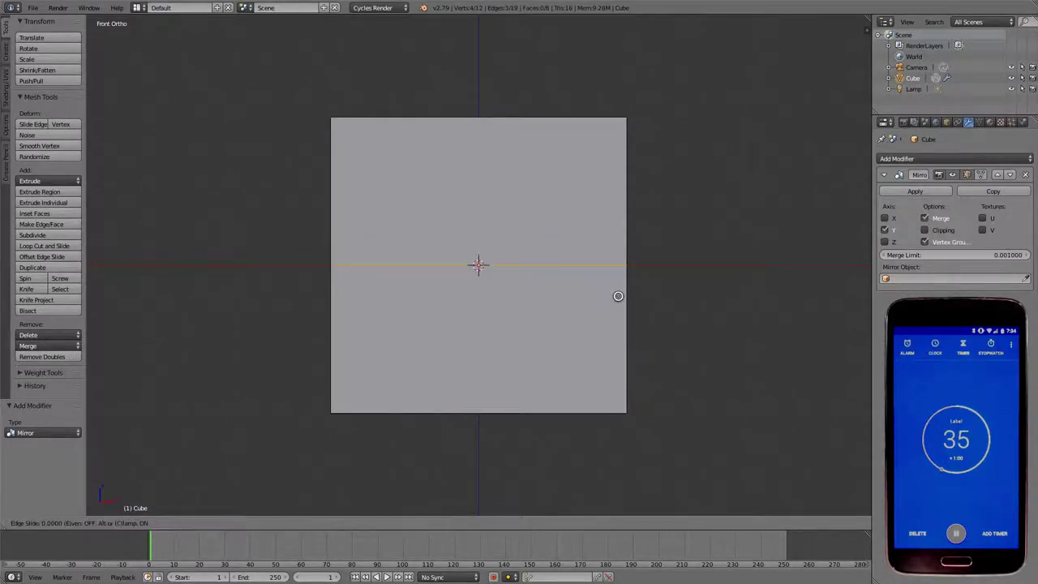
{"action": "left_click", "coordinate": [614, 371]}
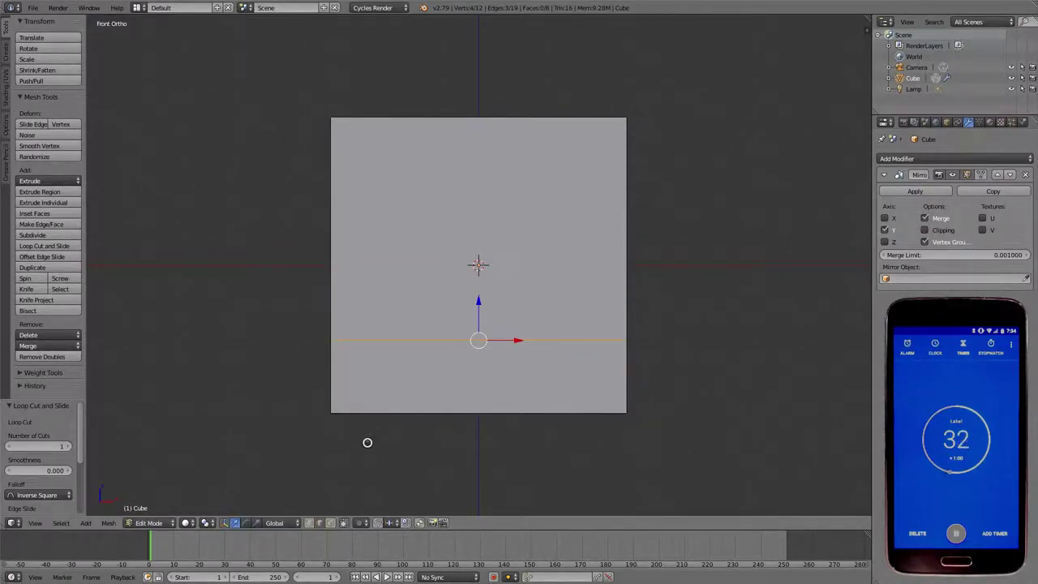
Step: Select the new edge loop and rip the mesh apart along it
{"action": "left_click", "coordinate": [331, 523]}
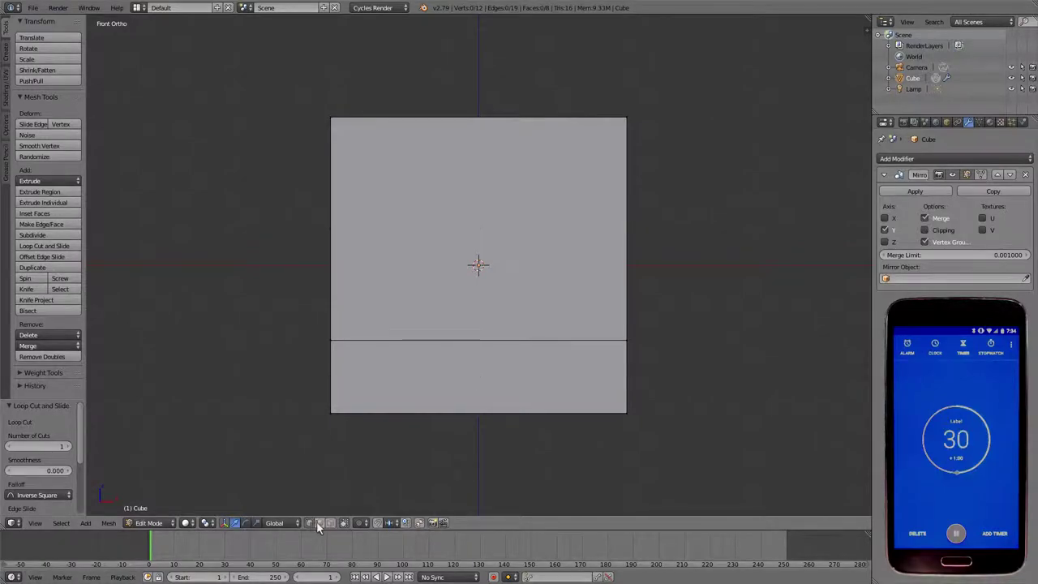
{"action": "left_click", "coordinate": [309, 523]}
{"action": "right_click", "coordinate": [393, 337], "text": "alt"}
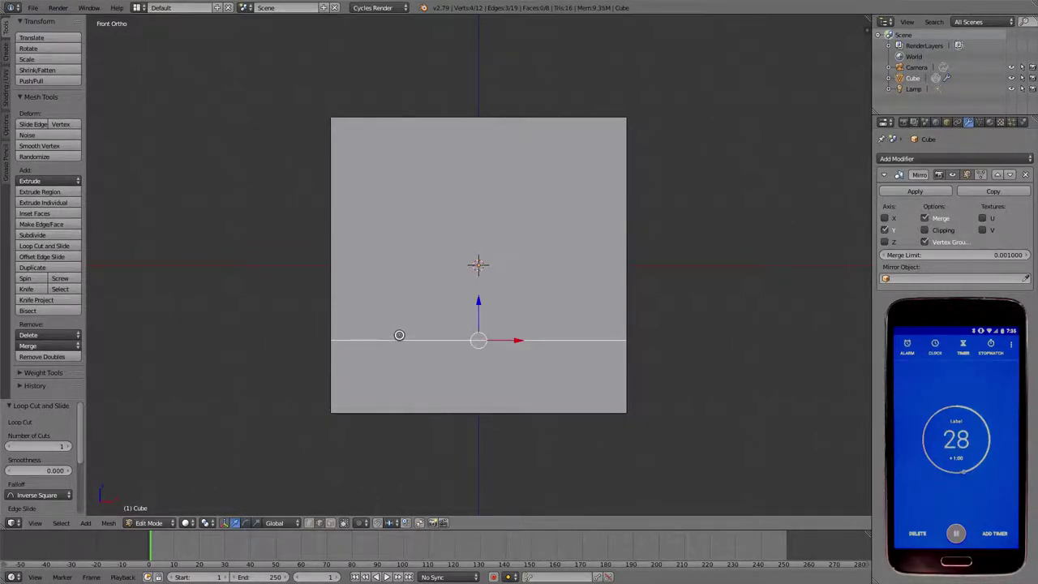
{"action": "key", "text": "v"}
{"action": "right_click", "coordinate": [403, 316]}
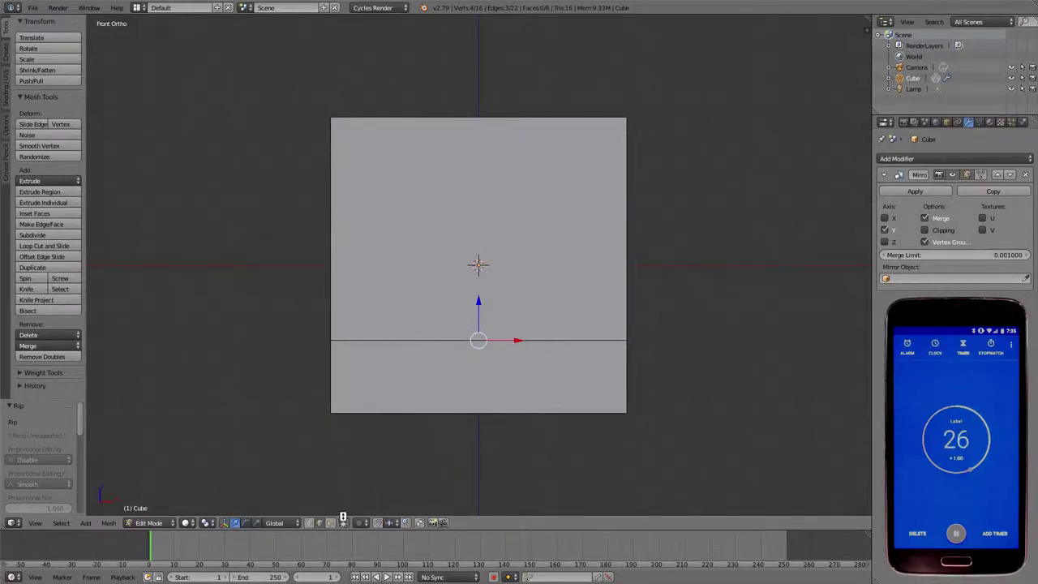
Step: Scale the upper faces into a thin column without changing height, then move it so the mirrored halves meet
{"action": "left_click", "coordinate": [333, 523]}
{"action": "middle_click_drag", "start_coordinate": [414, 277], "coordinate": [486, 267]}
{"action": "right_click", "coordinate": [487, 267], "text": "alt"}
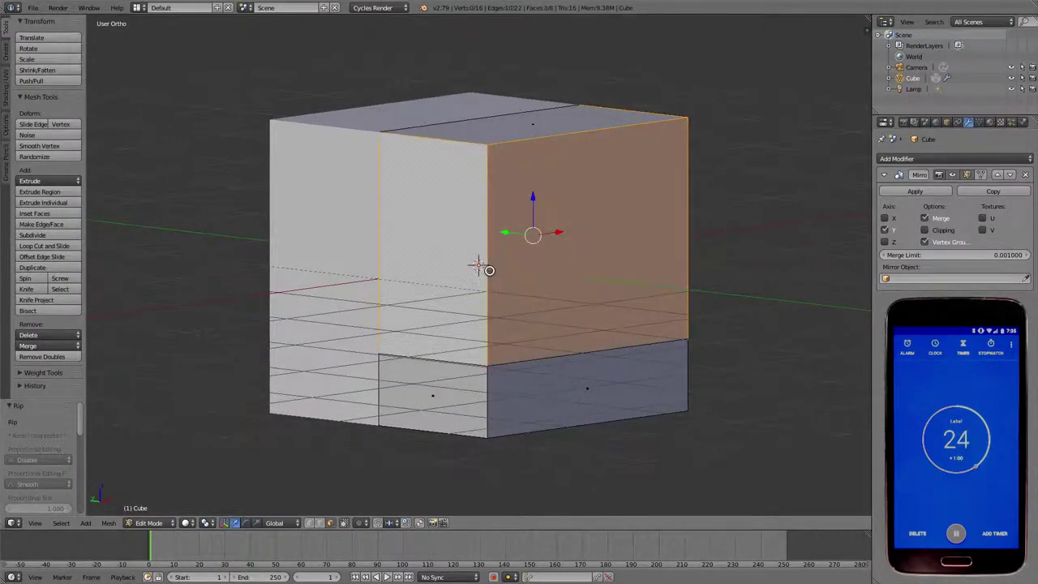
{"action": "middle_click_drag", "start_coordinate": [552, 266], "coordinate": [580, 259]}
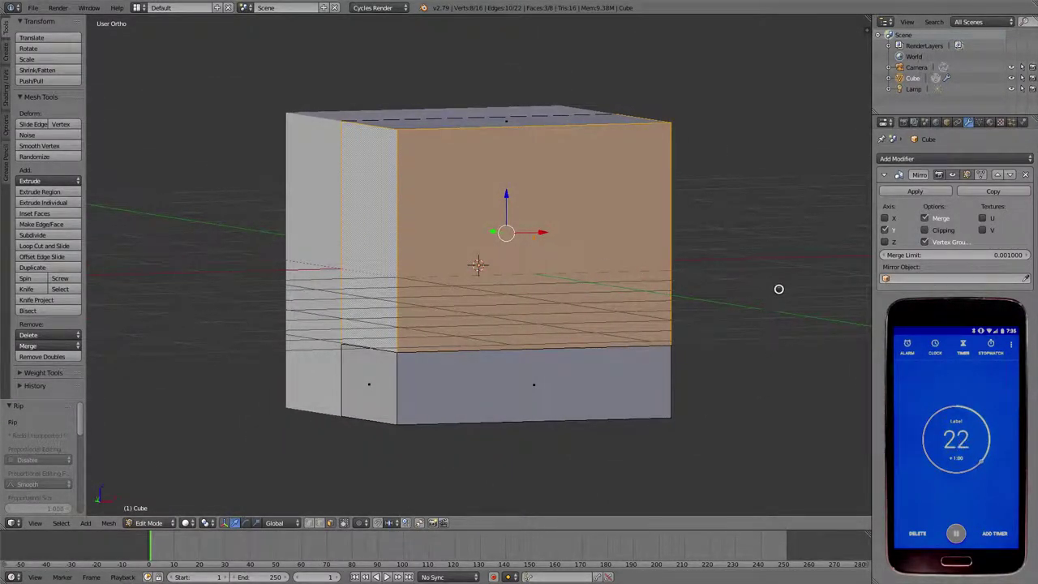
{"action": "middle_click_drag", "start_coordinate": [779, 290], "coordinate": [710, 280]}
{"action": "key", "text": "s"}
{"action": "key", "text": "shift+z"}
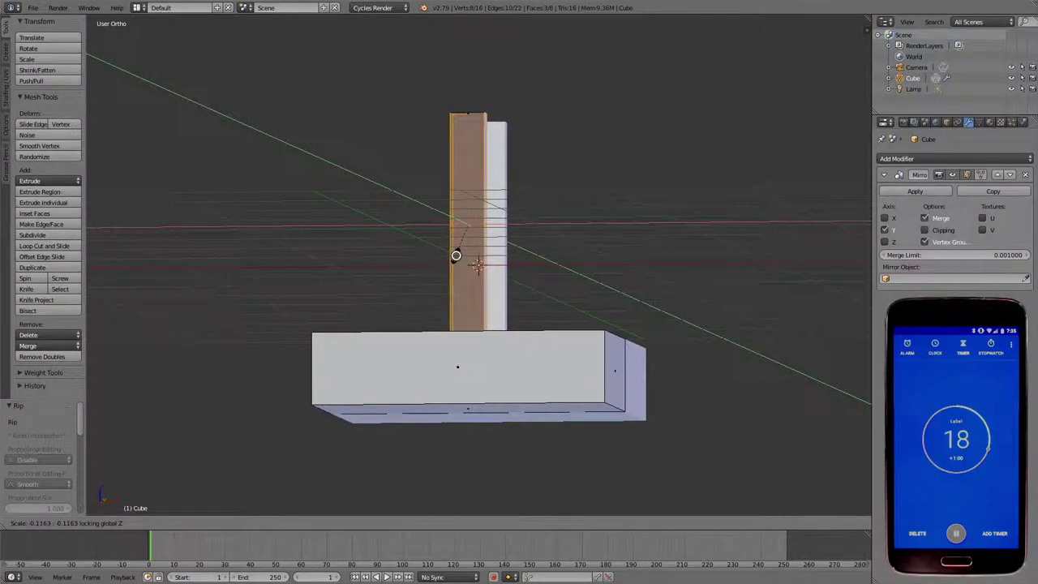
{"action": "left_click", "coordinate": [465, 265]}
{"action": "mouse_move", "coordinate": [465, 266]}
{"action": "middle_mouse_down"}
{"action": "mouse_move", "coordinate": [370, 297]}
{"action": "mouse_move", "coordinate": [455, 234]}
{"action": "middle_mouse_up"}
{"action": "left_click_drag", "start_coordinate": [446, 233], "coordinate": [517, 234]}
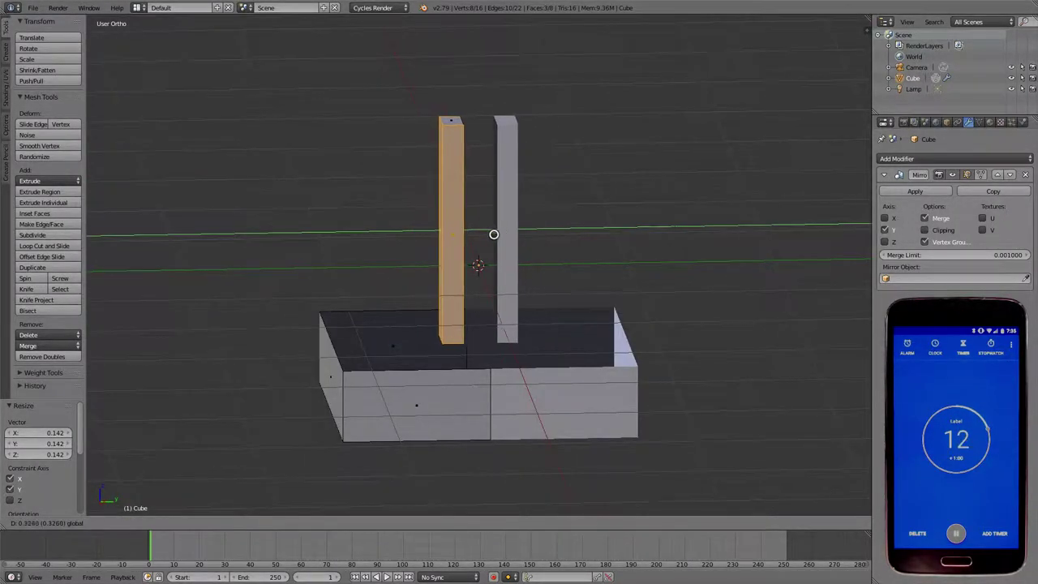
{"action": "left_click", "coordinate": [510, 235]}
Step: Shrink the base faces to 0.430 and move them up under the blade
{"action": "middle_click_drag", "start_coordinate": [510, 244], "coordinate": [568, 356]}
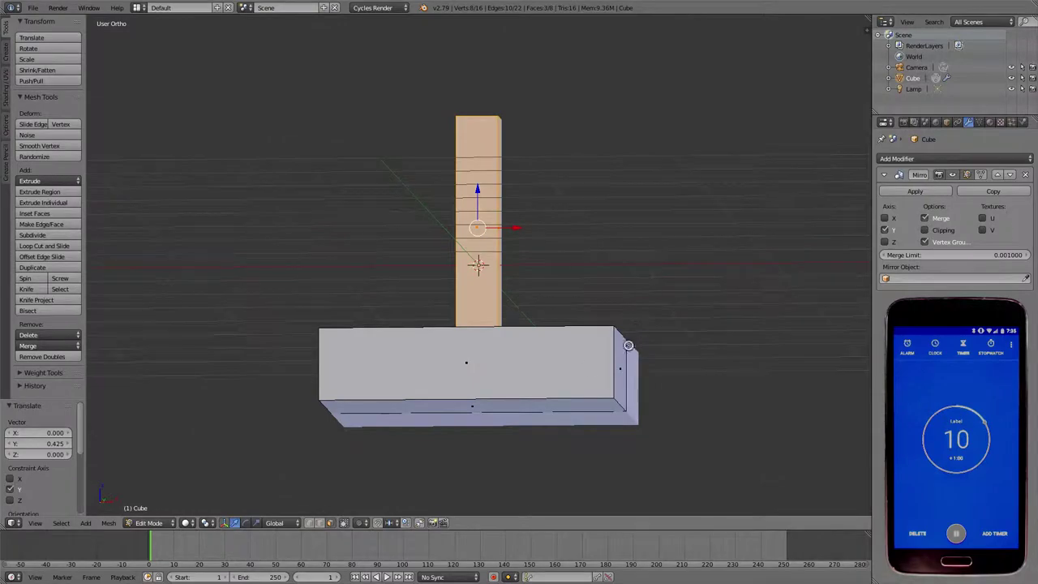
{"action": "right_click", "coordinate": [588, 367]}
{"action": "middle_click_drag", "start_coordinate": [657, 374], "coordinate": [612, 406]}
{"action": "key", "text": "a"}
{"action": "right_click", "coordinate": [547, 413]}
{"action": "right_click", "coordinate": [520, 432], "text": "shift"}
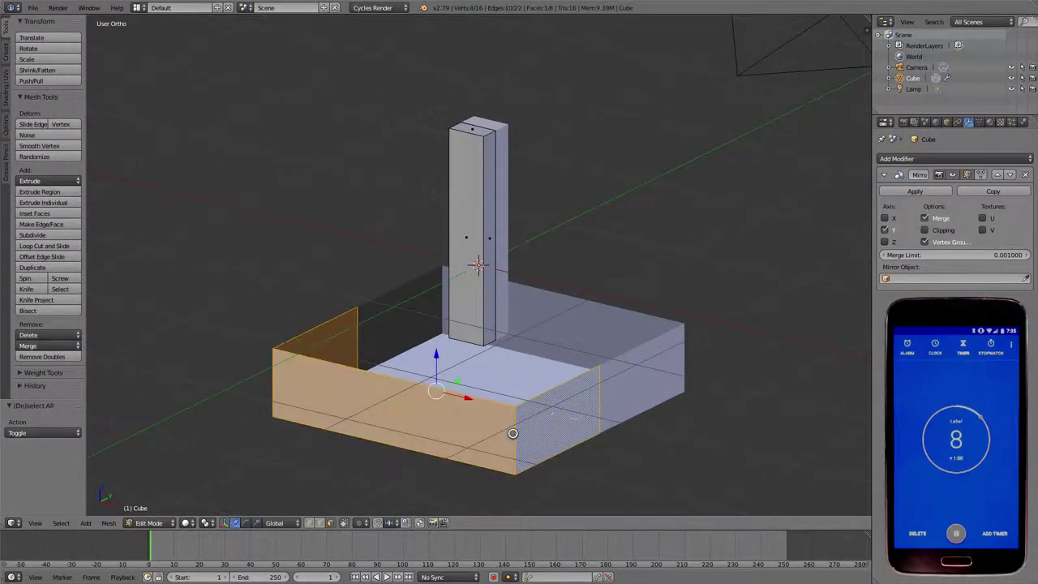
{"action": "key", "text": "s"}
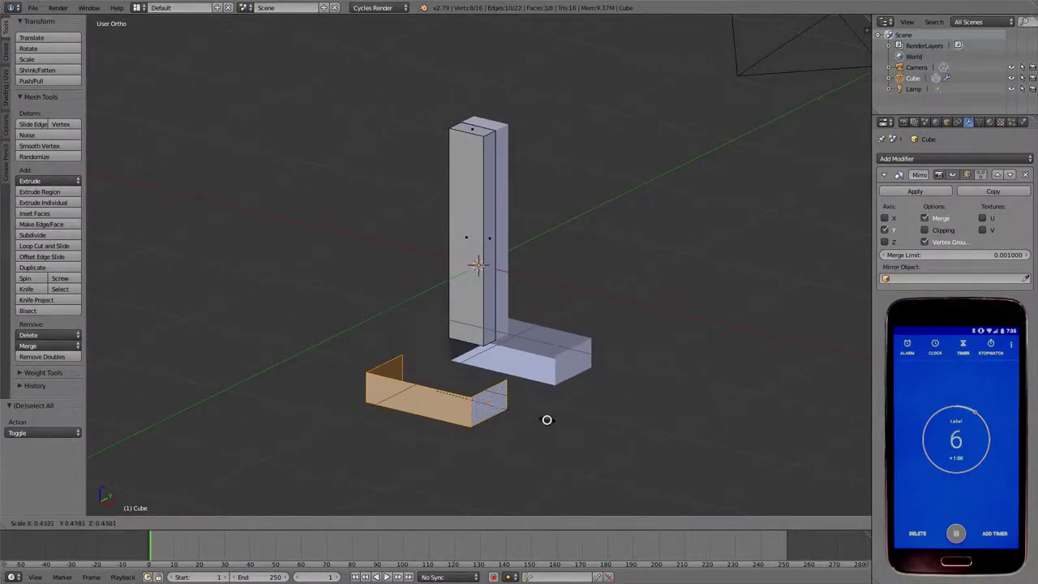
{"action": "left_click", "coordinate": [547, 420]}
{"action": "middle_click_drag", "start_coordinate": [547, 420], "coordinate": [657, 381]}
{"action": "left_click_drag", "start_coordinate": [489, 332], "coordinate": [515, 330]}
{"action": "middle_click_drag", "start_coordinate": [514, 329], "coordinate": [668, 373]}
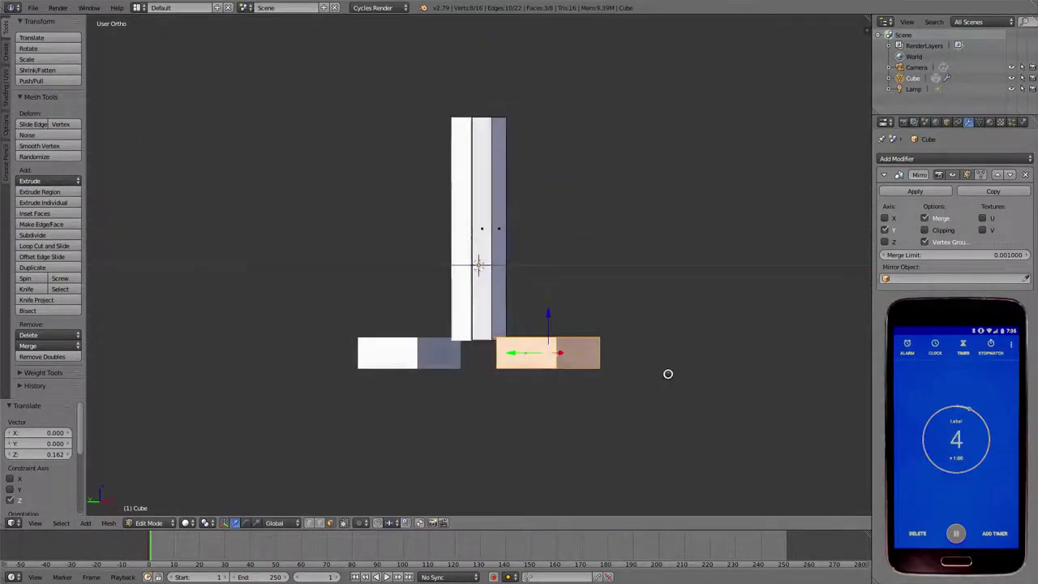
{"action": "left_click_drag", "start_coordinate": [521, 361], "coordinate": [449, 362]}
{"action": "mouse_move", "coordinate": [449, 362]}
{"action": "middle_mouse_down"}
{"action": "mouse_move", "coordinate": [625, 397]}
{"action": "mouse_move", "coordinate": [618, 340]}
{"action": "middle_mouse_up"}
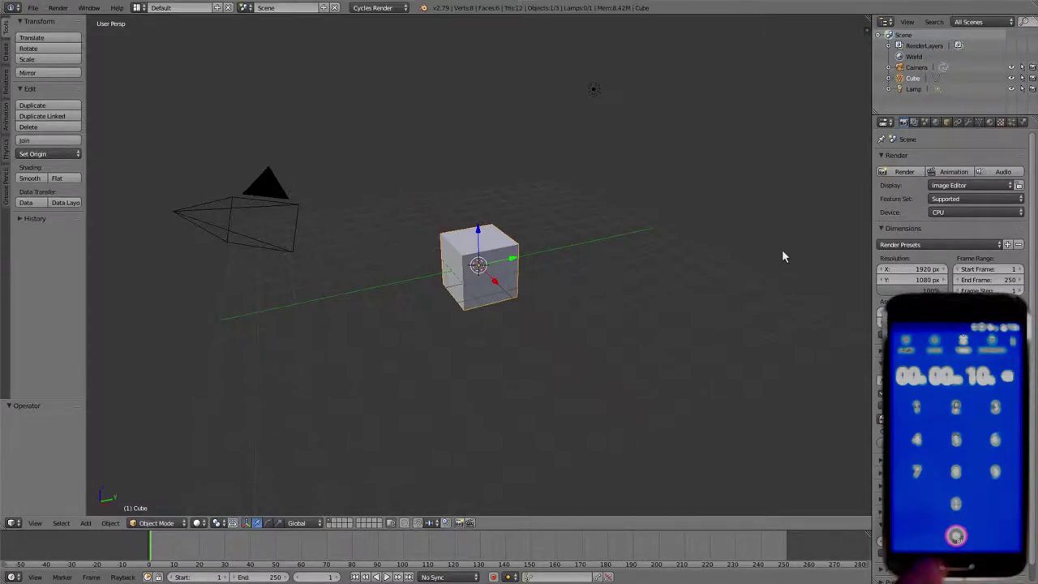
Step: In front orthographic view, add a horizontal loop cut to the cube and slide it near the bottom
{"action": "key", "text": "Tab"}
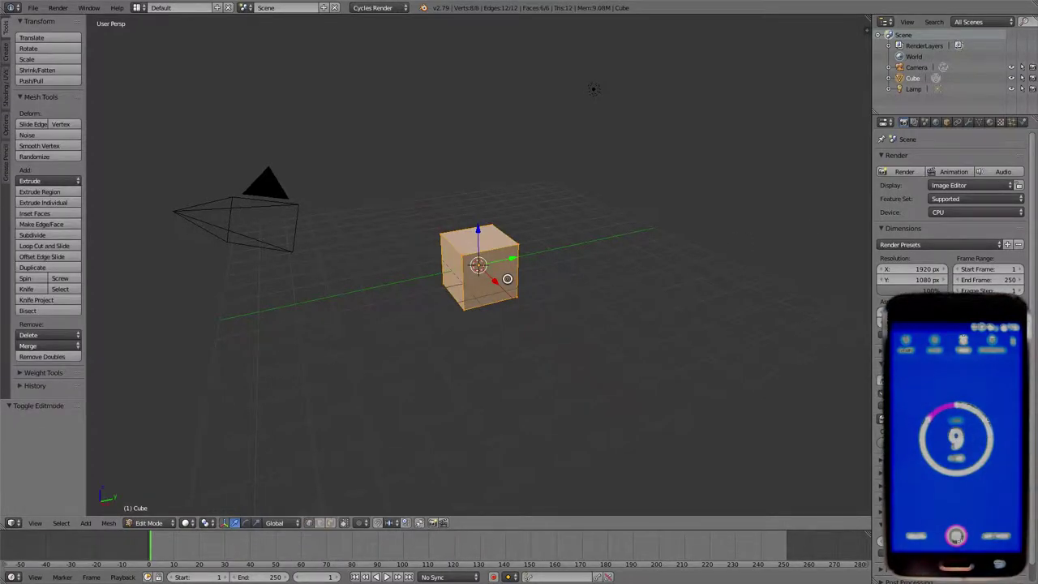
{"action": "key", "text": "KP_1"}
{"action": "key", "text": "KP_5"}
{"action": "scroll", "coordinate": [560, 275], "scroll_direction": "up", "scroll_amount": 5}
{"action": "key", "text": "ctrl+r"}
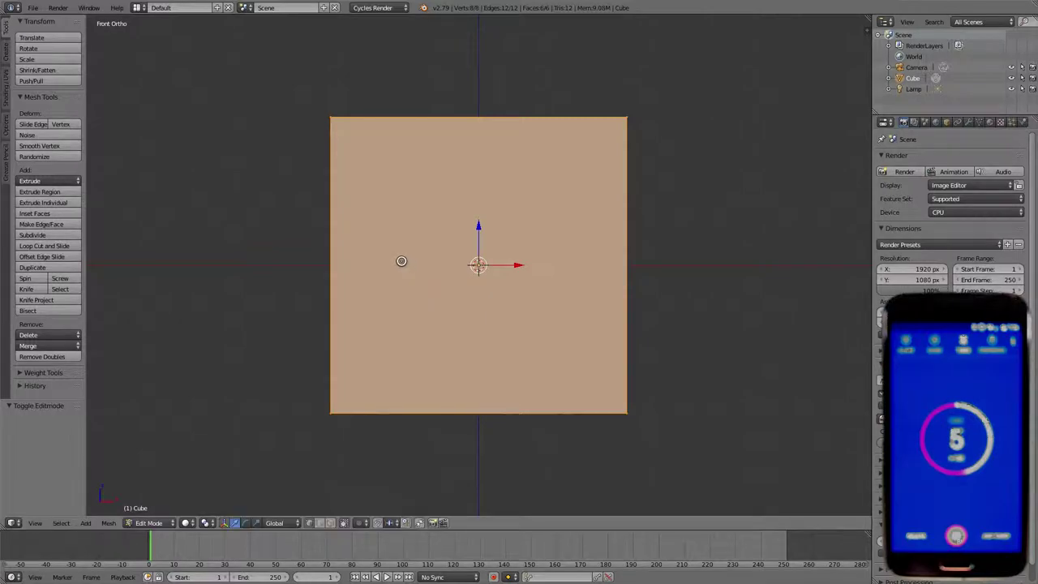
{"action": "left_click", "coordinate": [331, 261]}
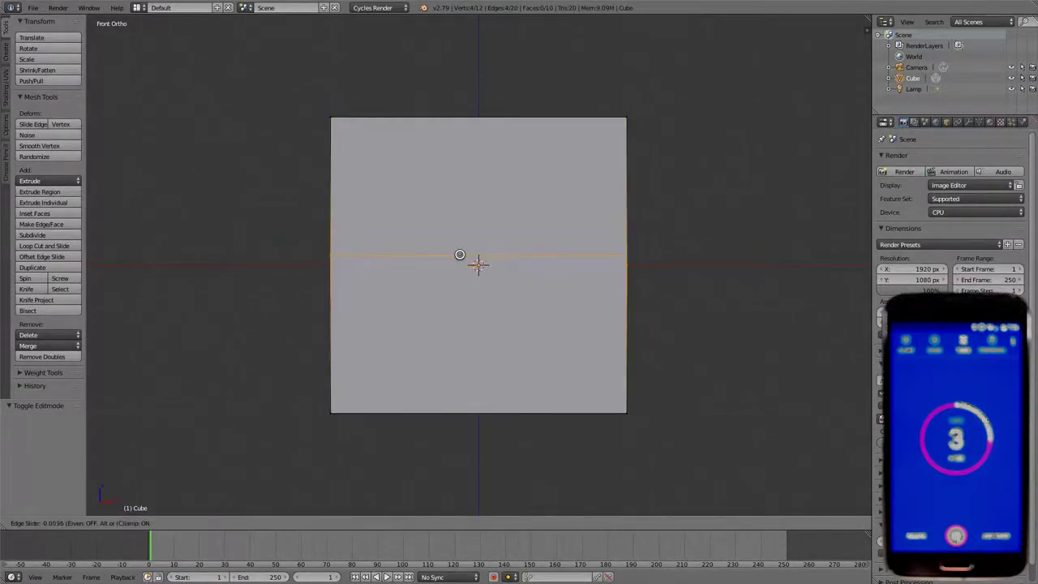
{"action": "left_click", "coordinate": [430, 339]}
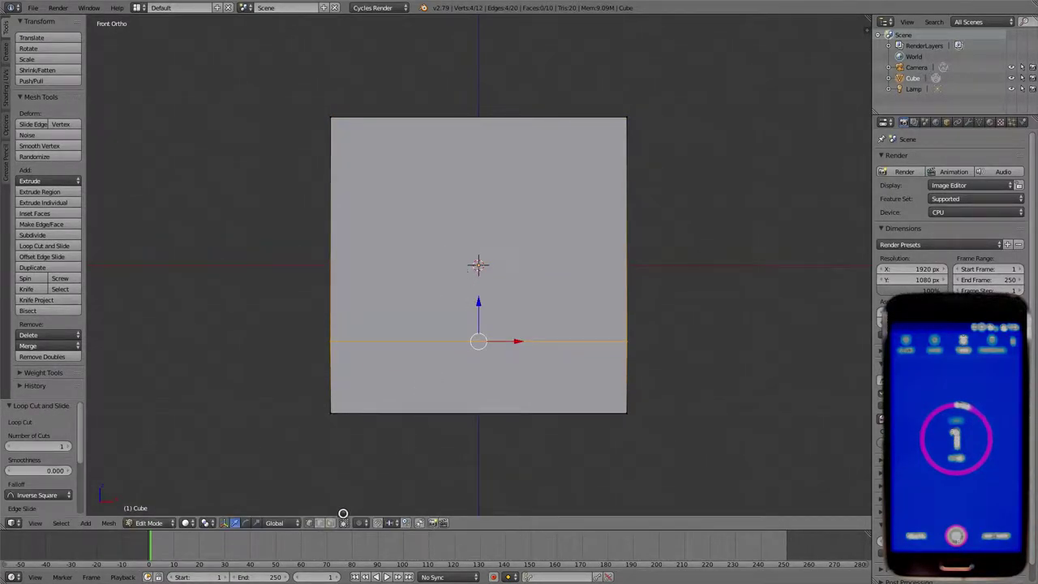
Step: Rip the mesh along the new bottom loop, cancelling the move so the shape stays unchanged
{"action": "key", "text": "v"}
{"action": "left_click", "coordinate": [436, 352]}
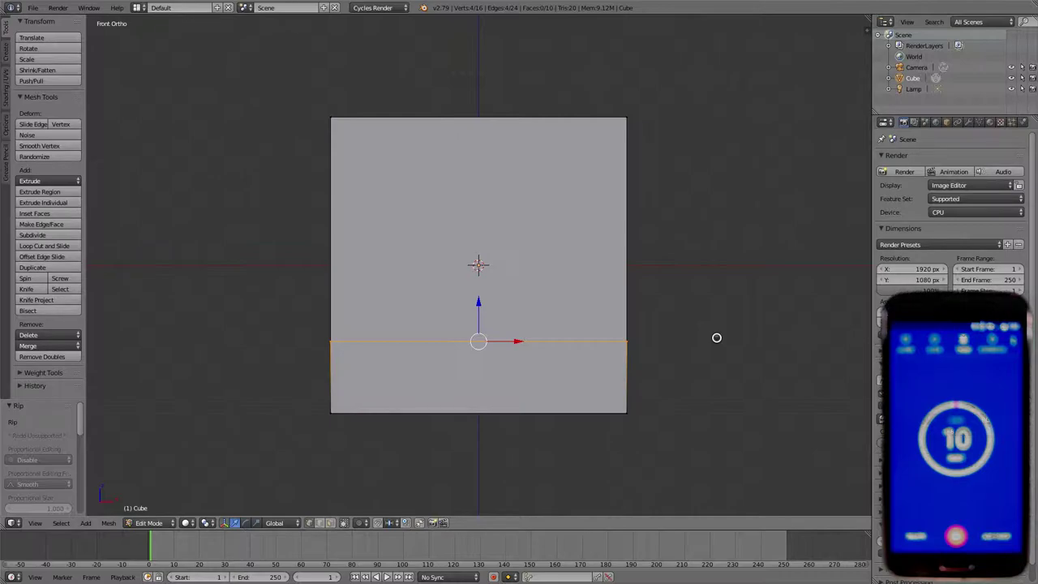
{"action": "key", "text": "v"}
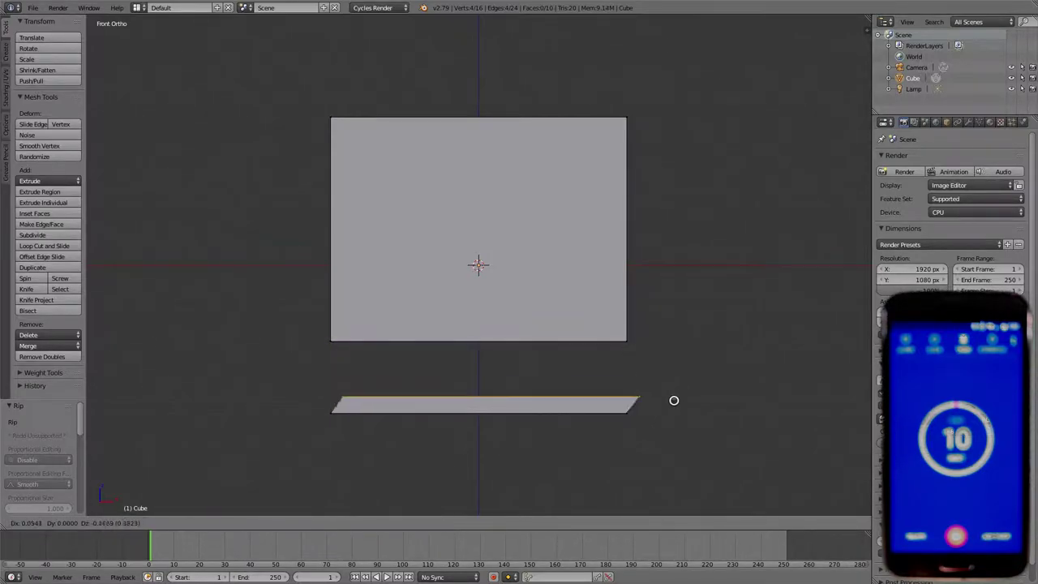
{"action": "key", "text": "Escape"}
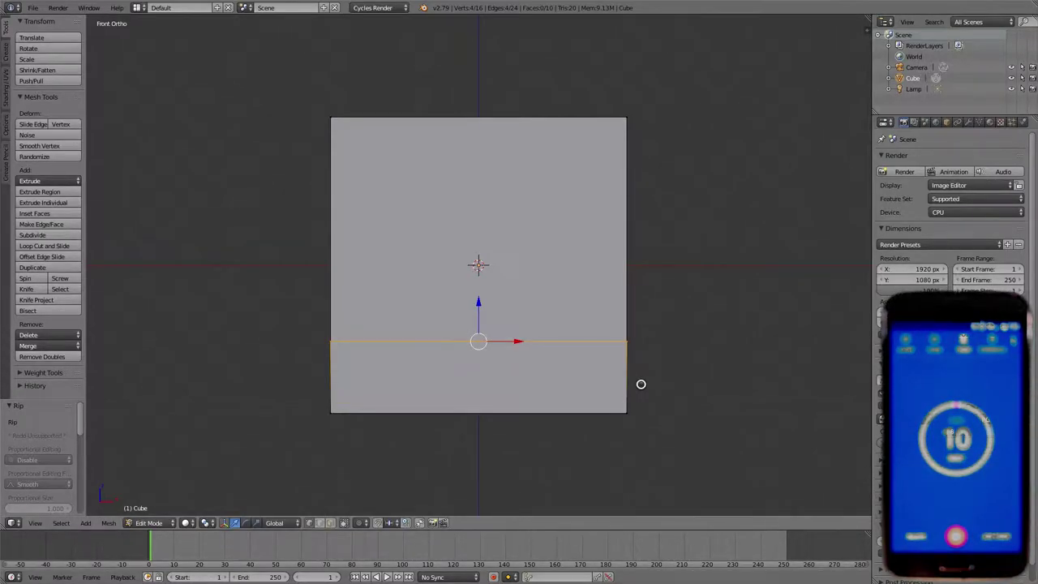